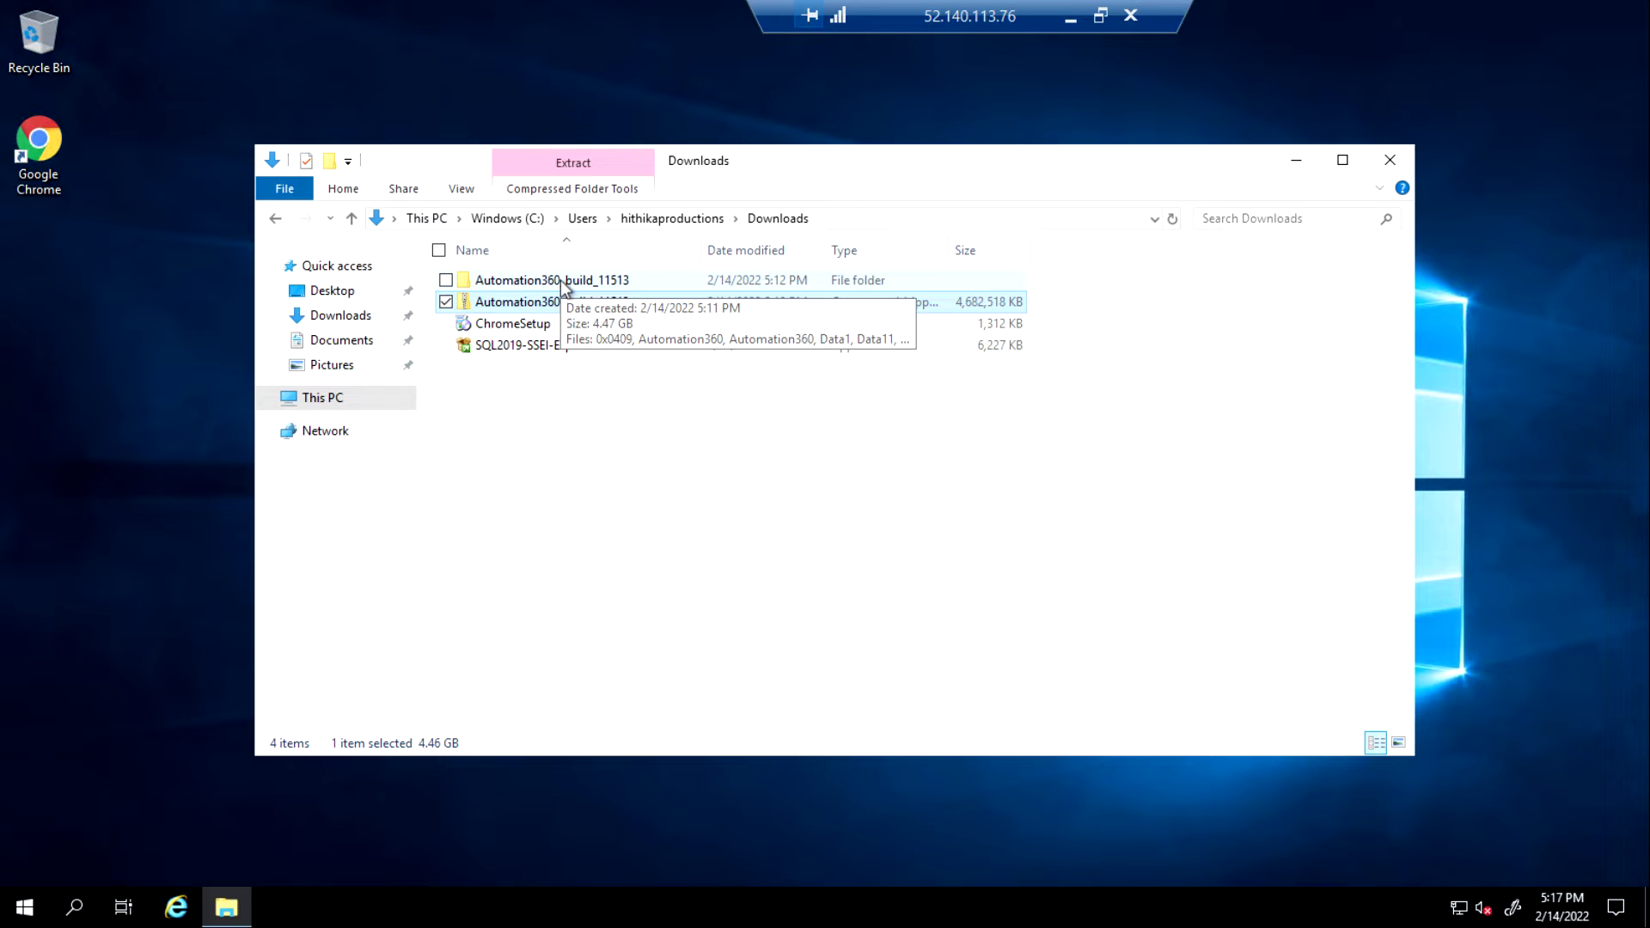
Run the SQL2019-SSEI-Expr installer, choose the Basic installation type, accept the license terms and install to C:\Program Files\Microsoft SQL Server.
double_click(534, 348)
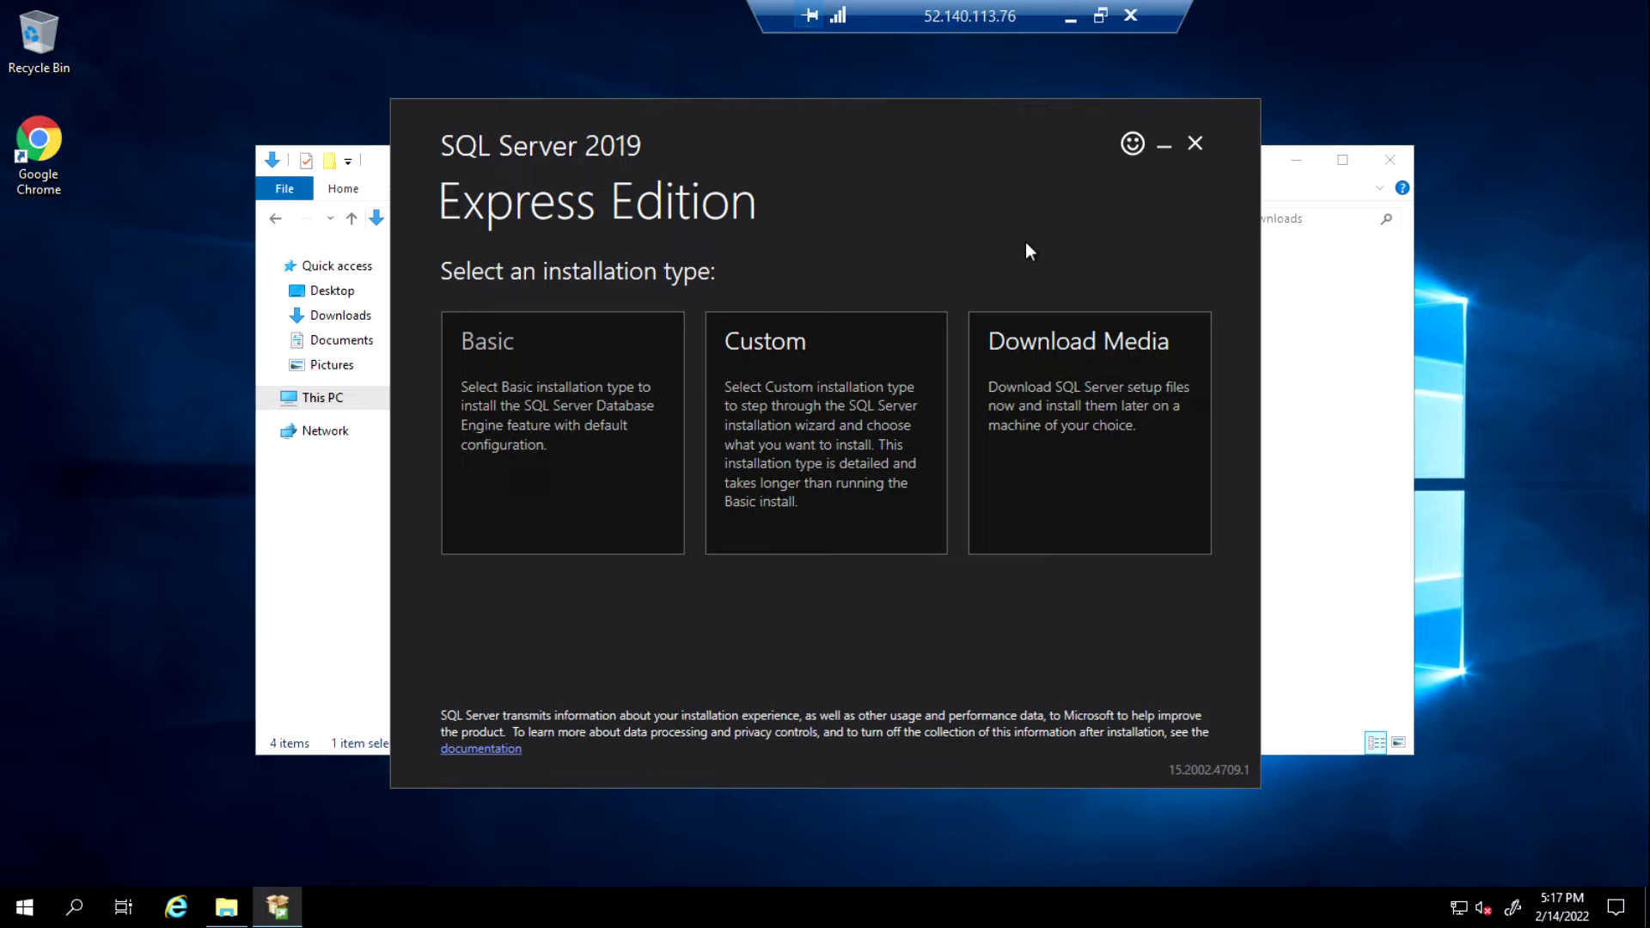
click(540, 476)
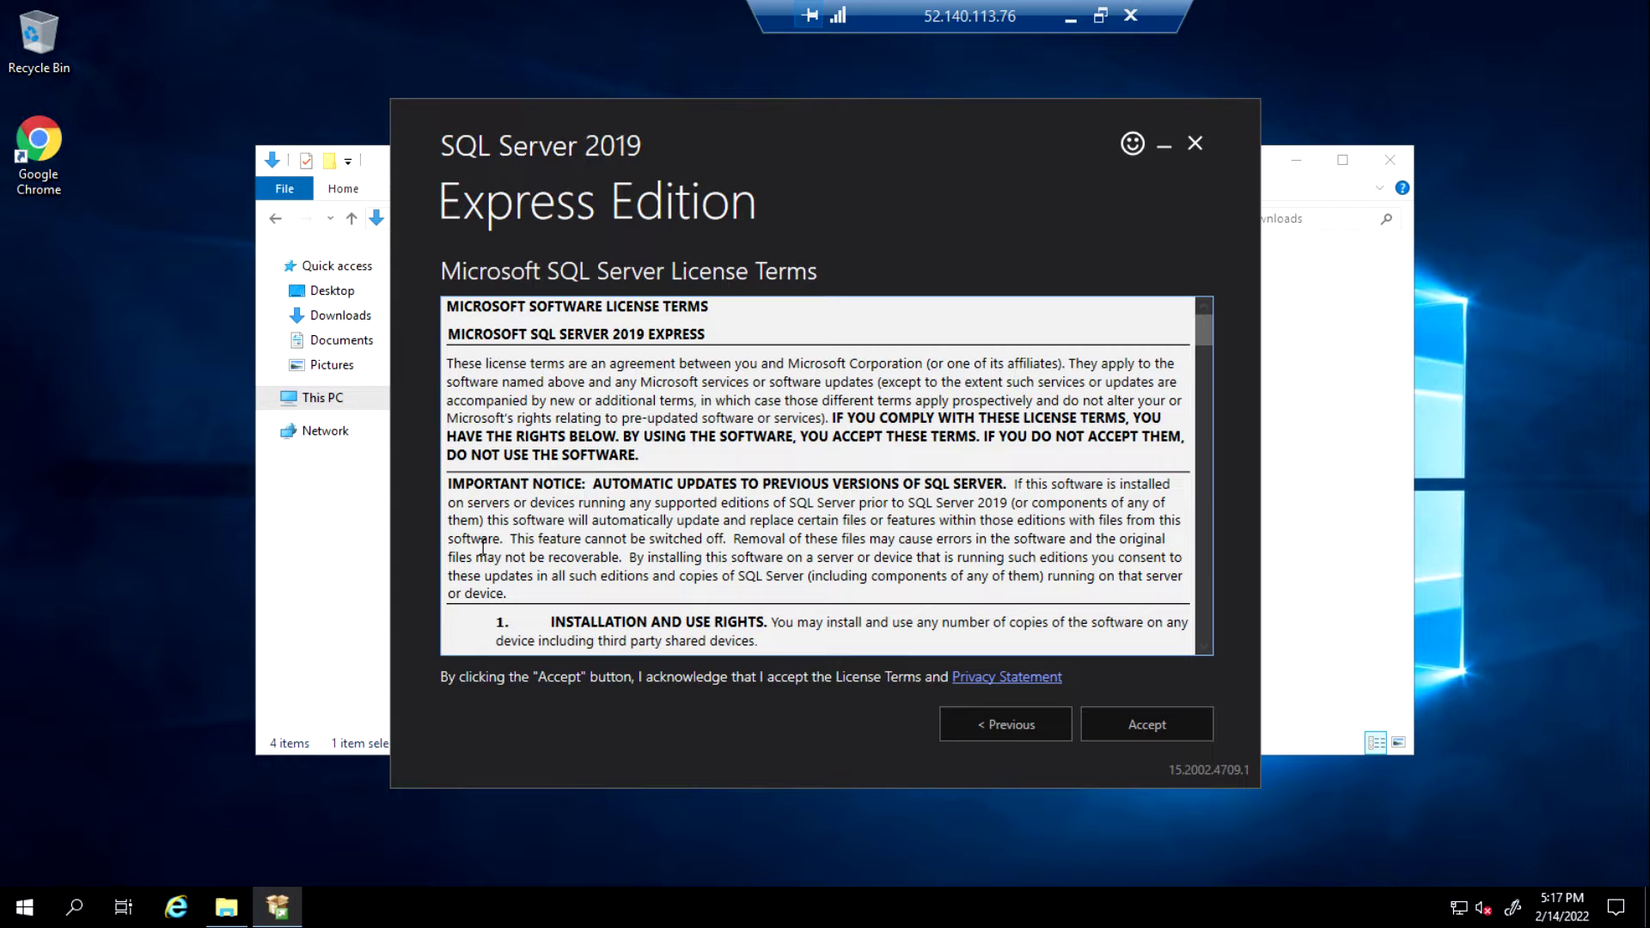
scroll(964, 559, down, 4)
scroll(965, 559, down, 8)
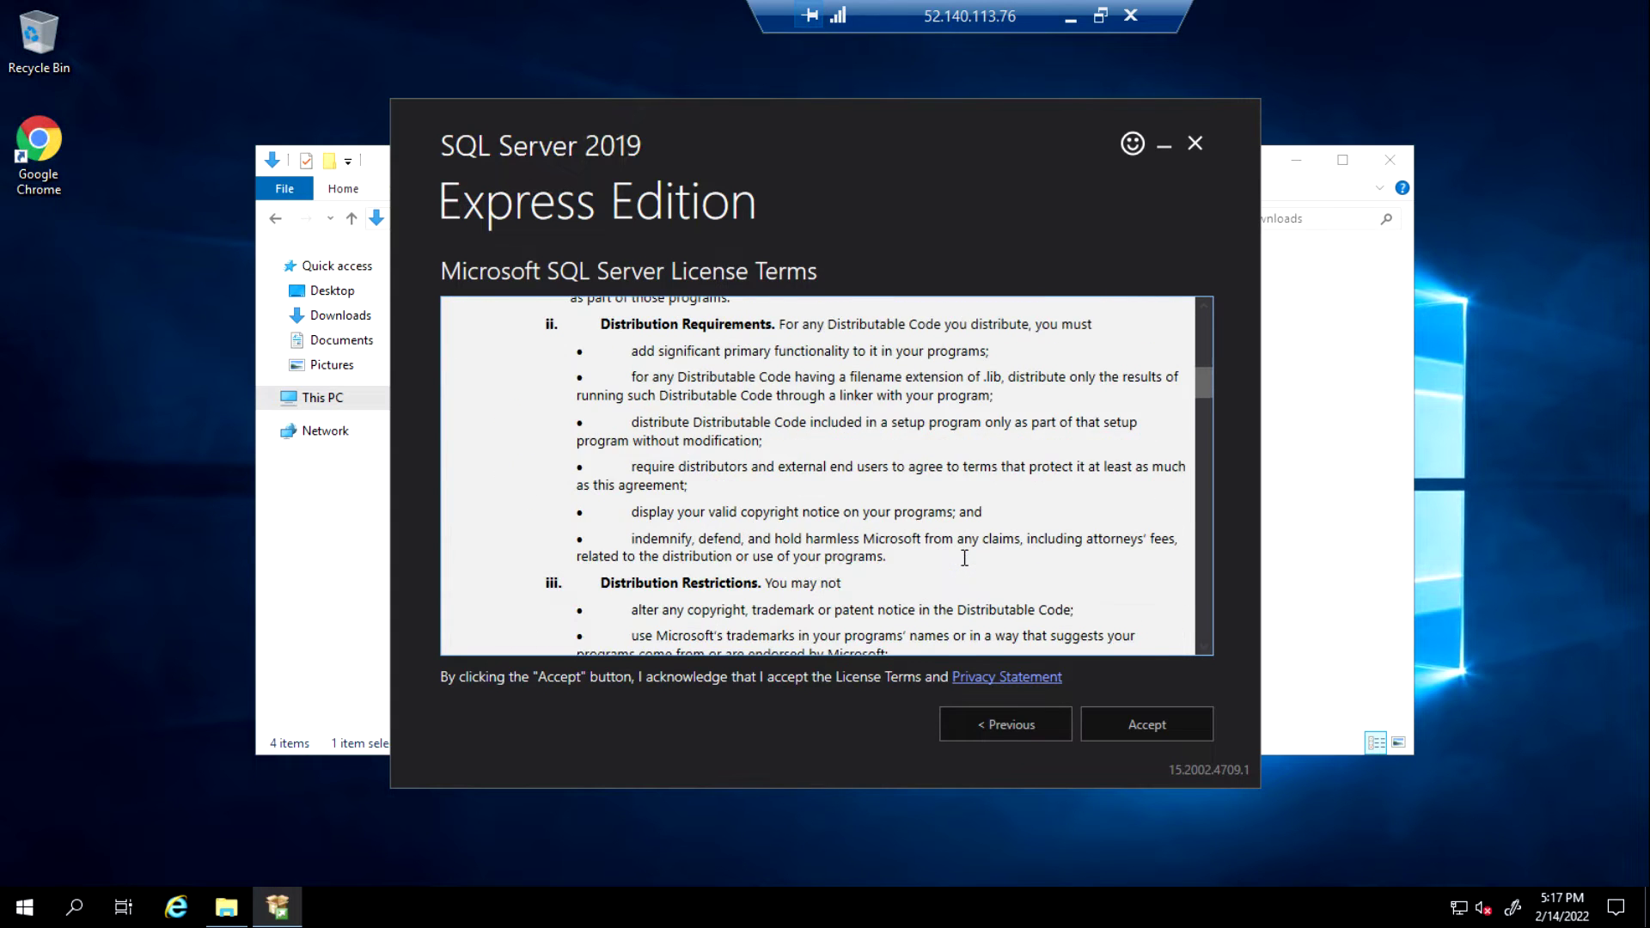
click(1147, 726)
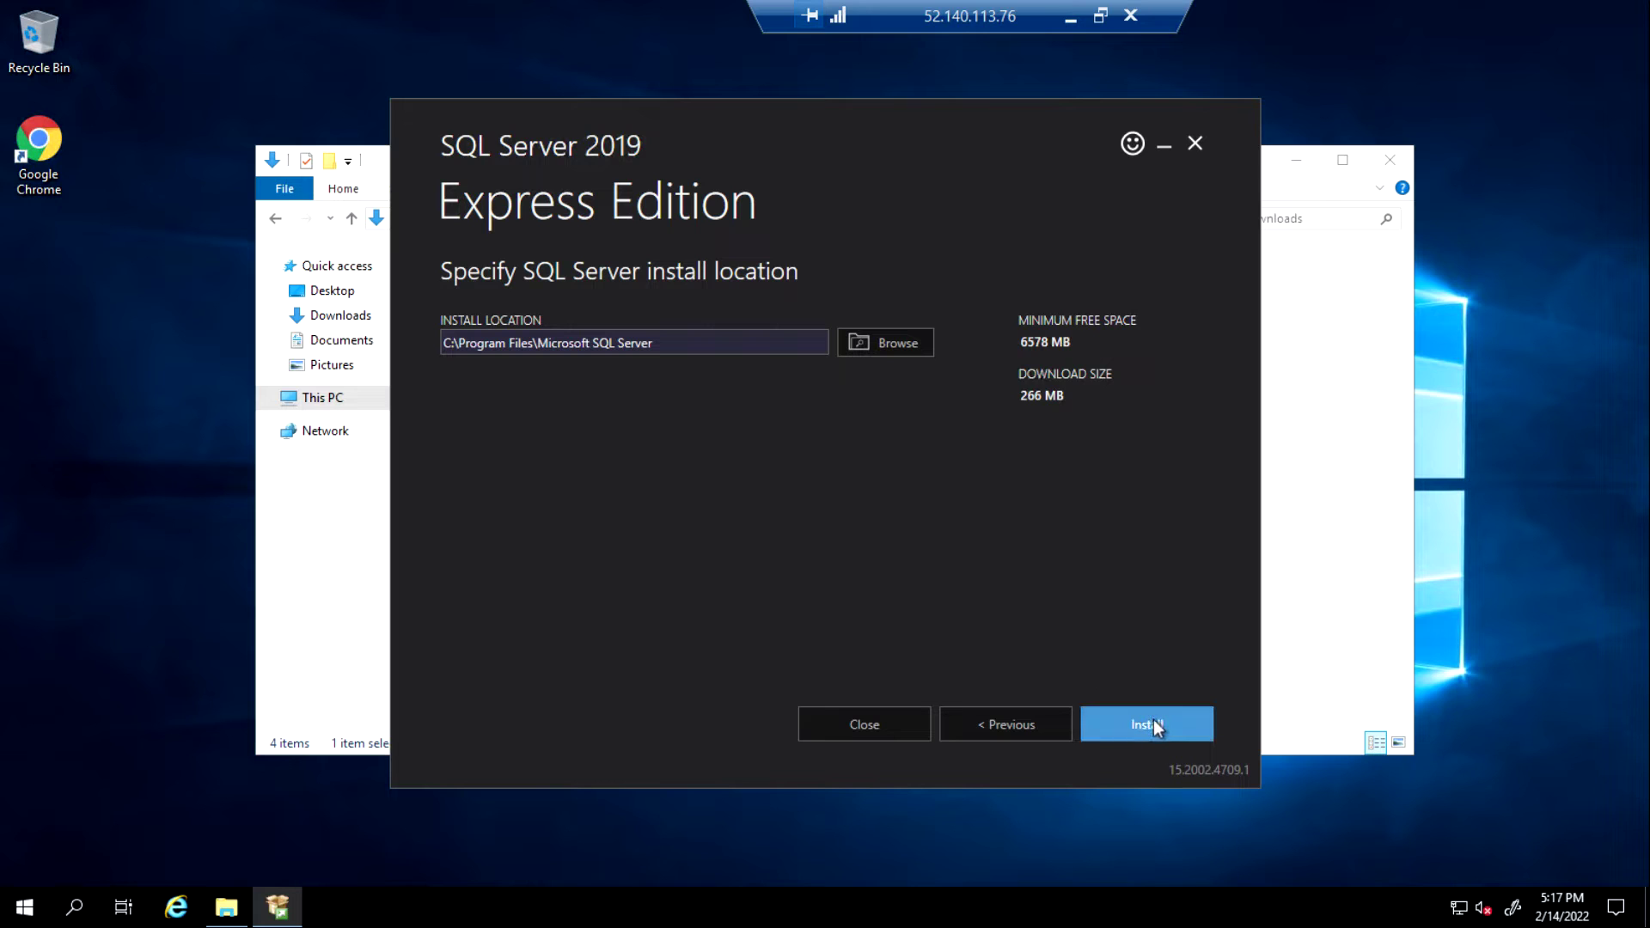
click(1153, 727)
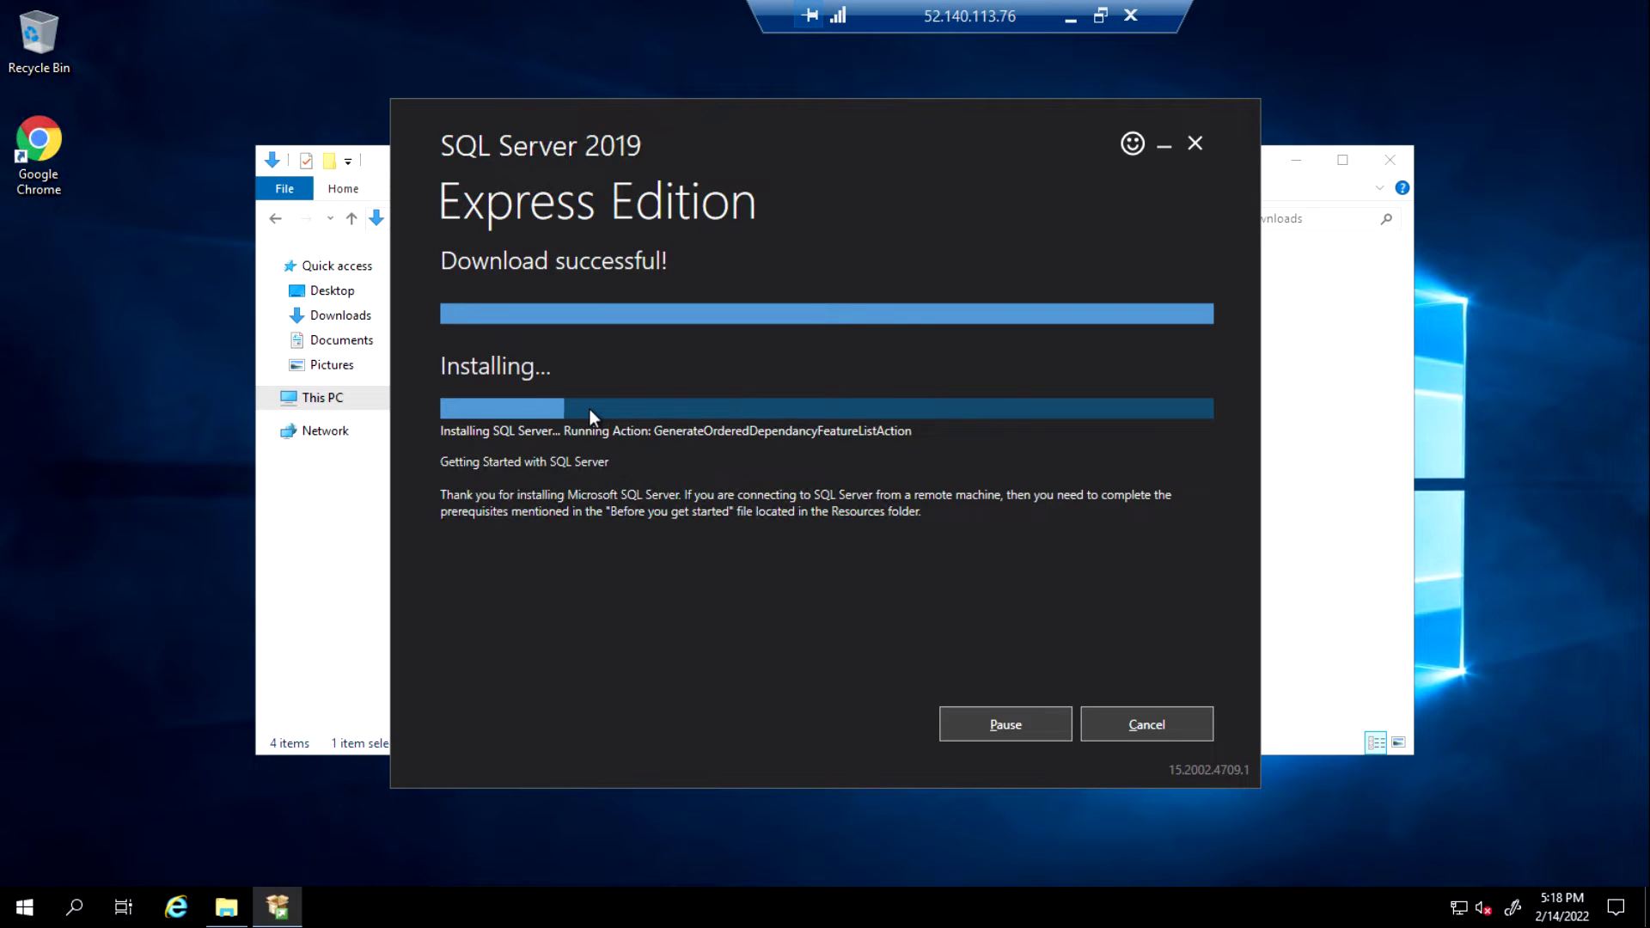
click(1070, 18)
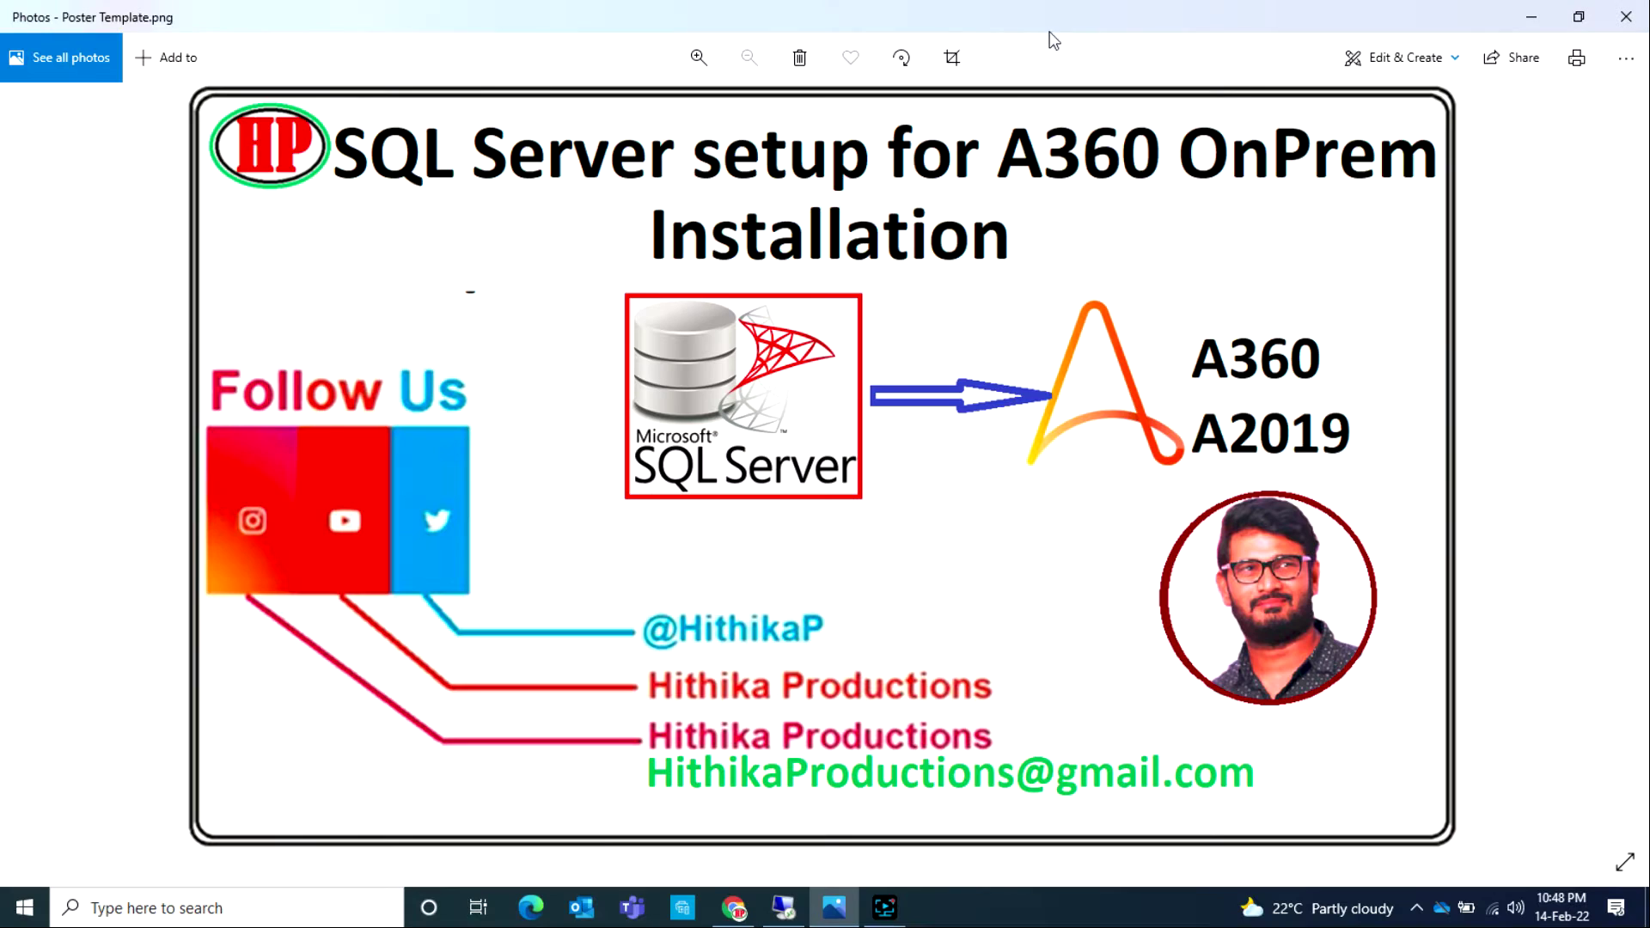
click(902, 918)
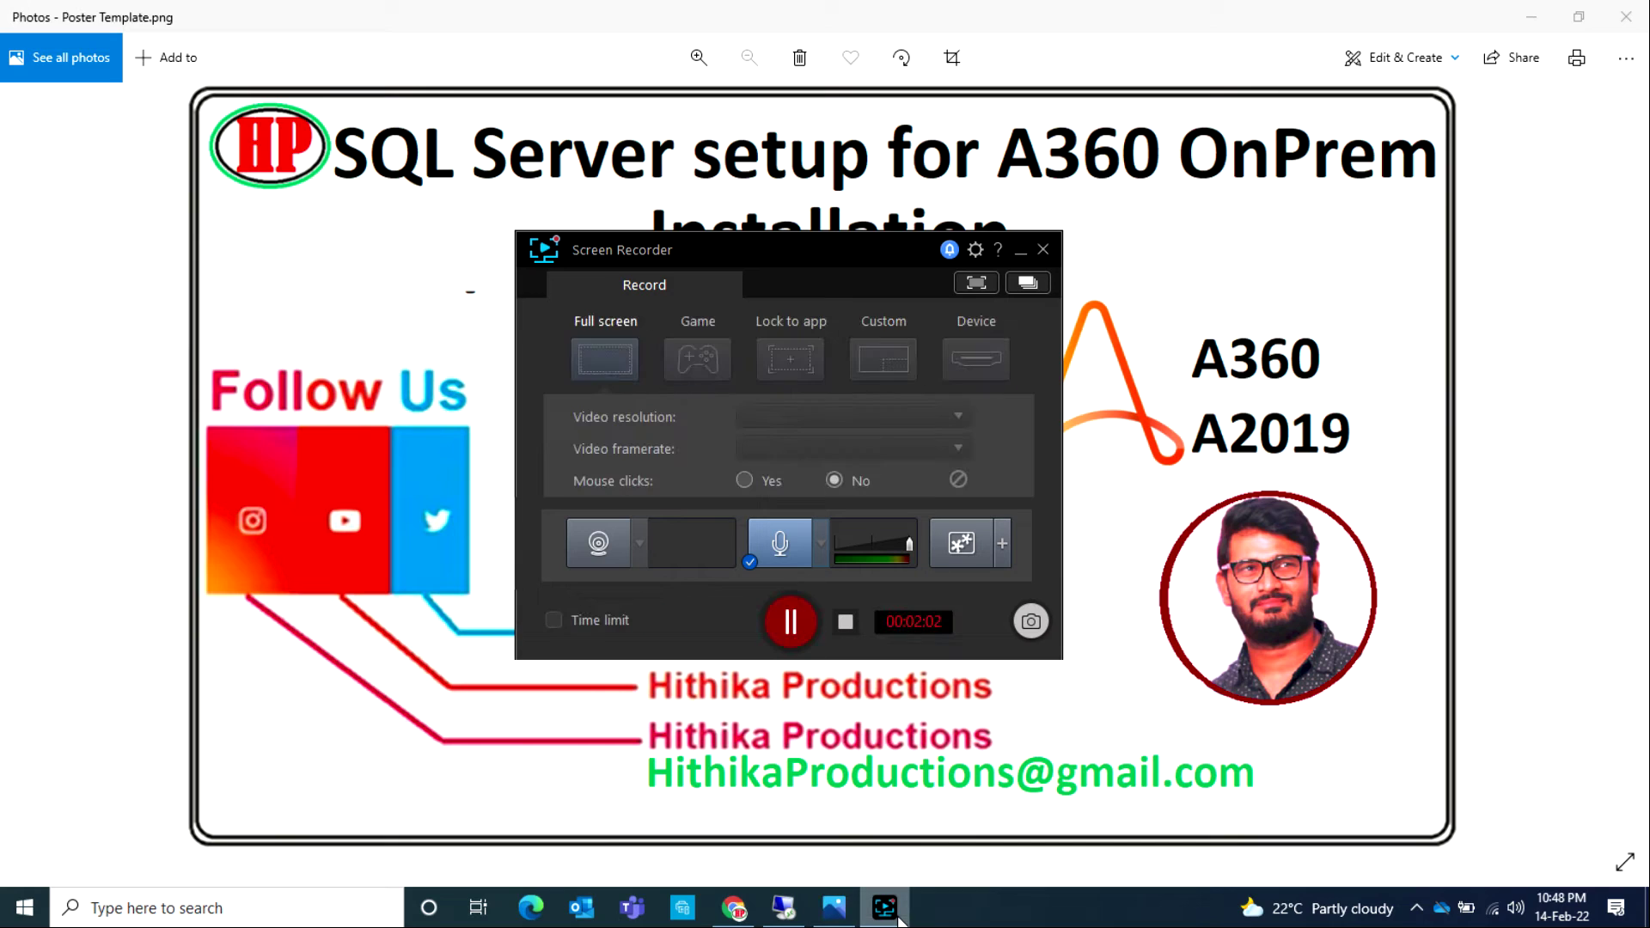
click(791, 622)
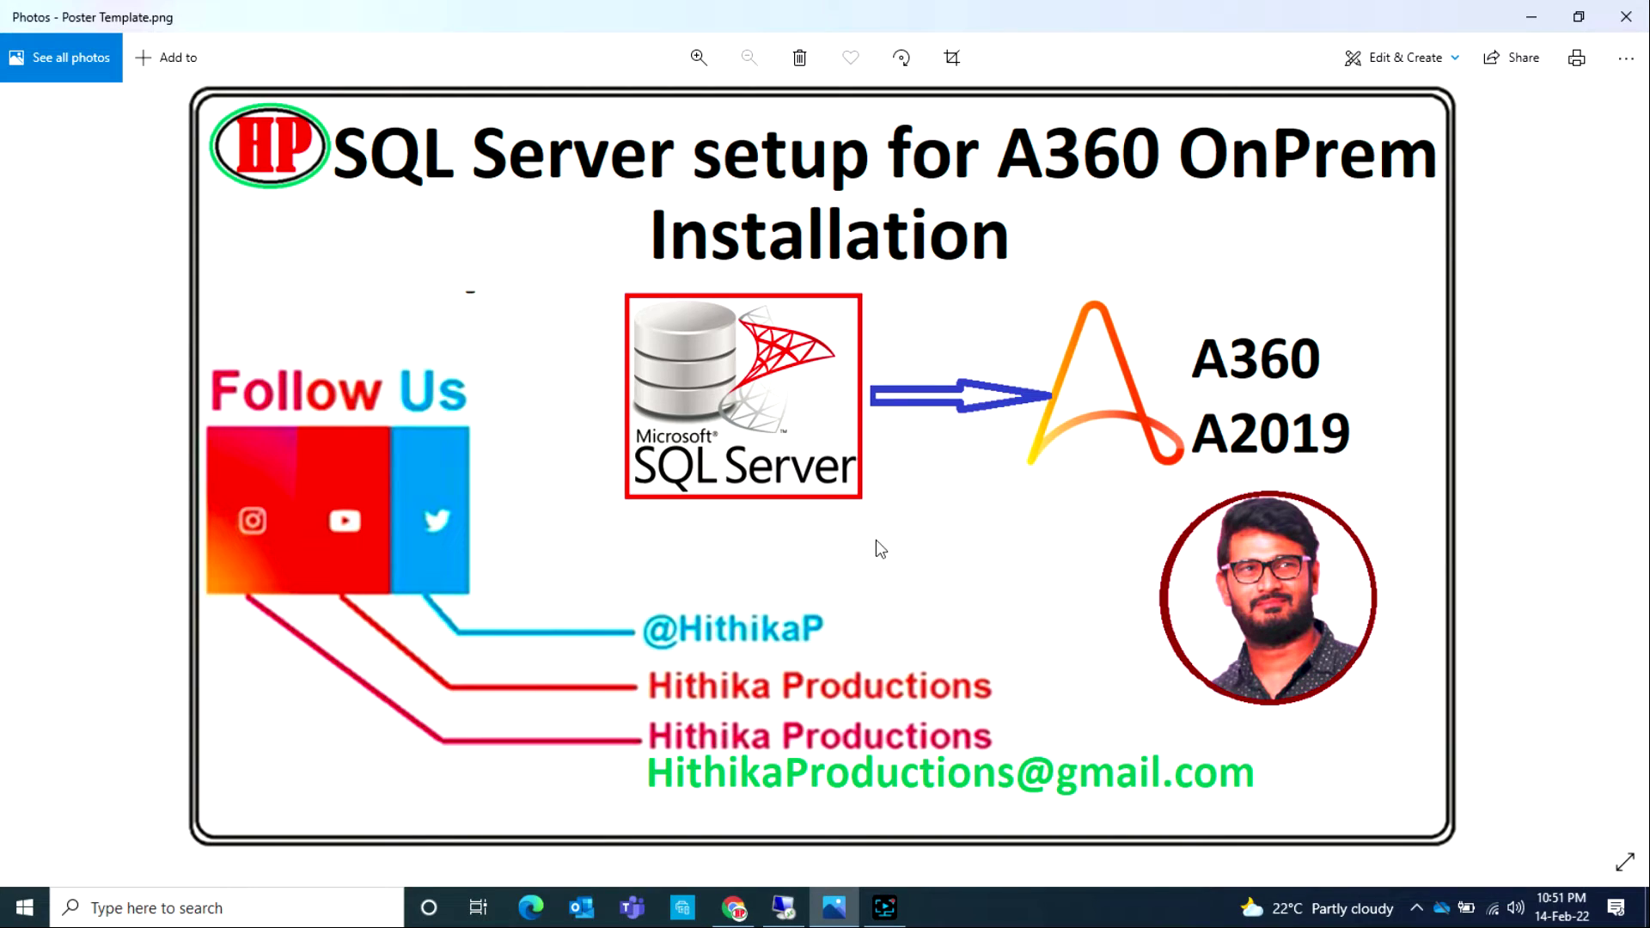
click(783, 907)
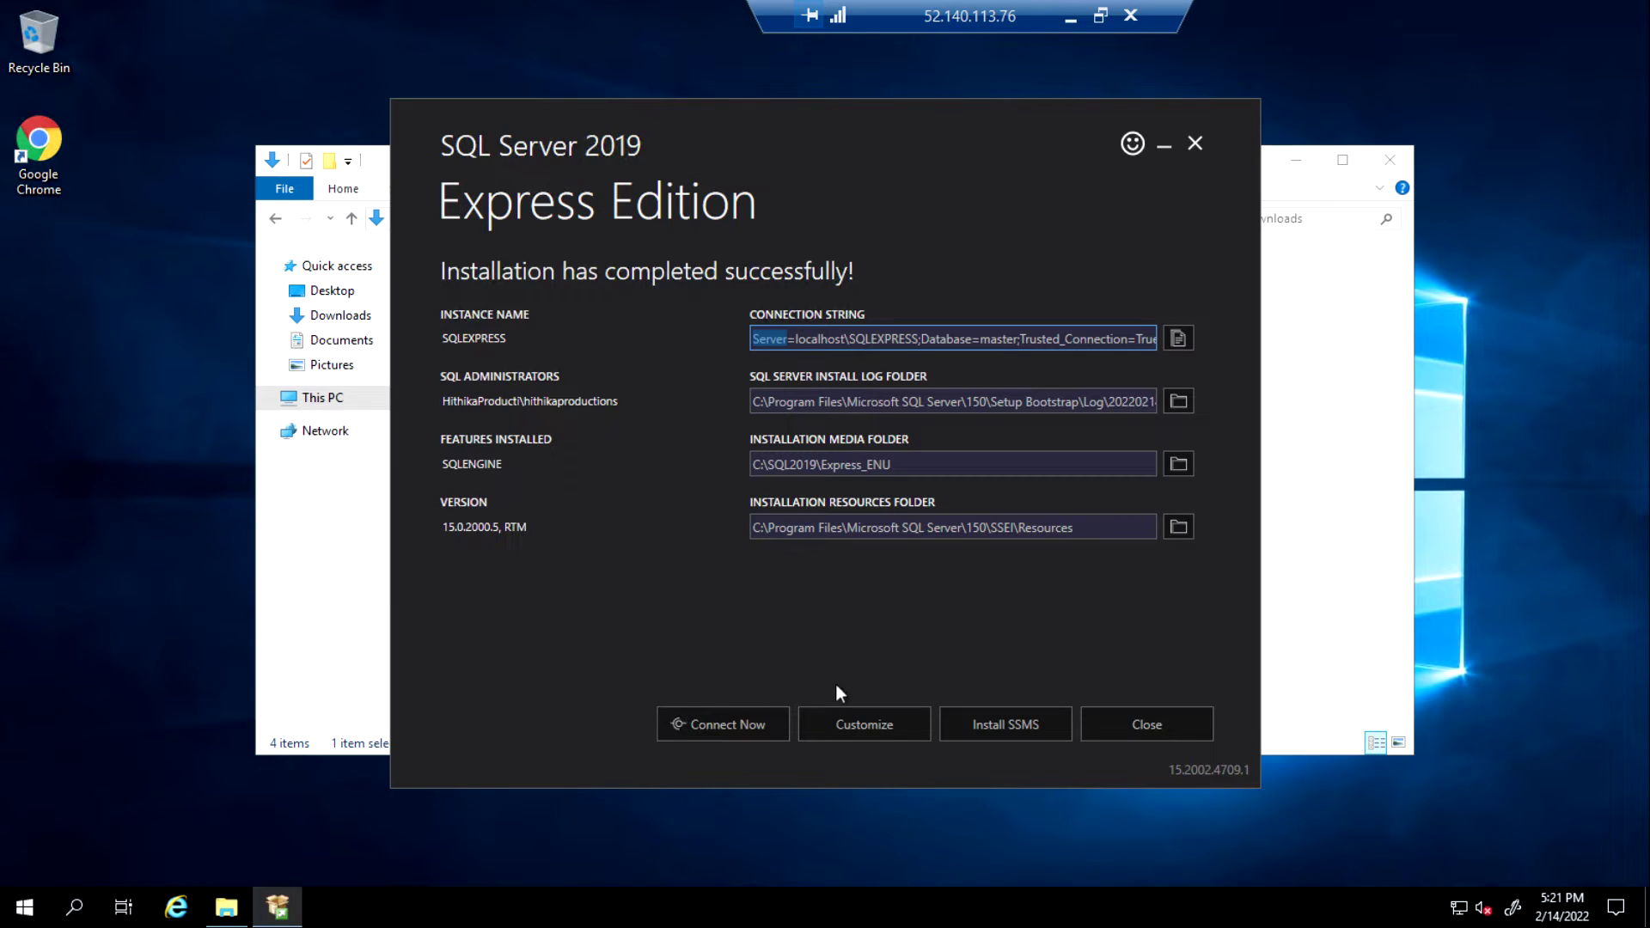
Test the connection to the installed SQLEXPRESS instance in SQLCMD and close the console.
click(742, 727)
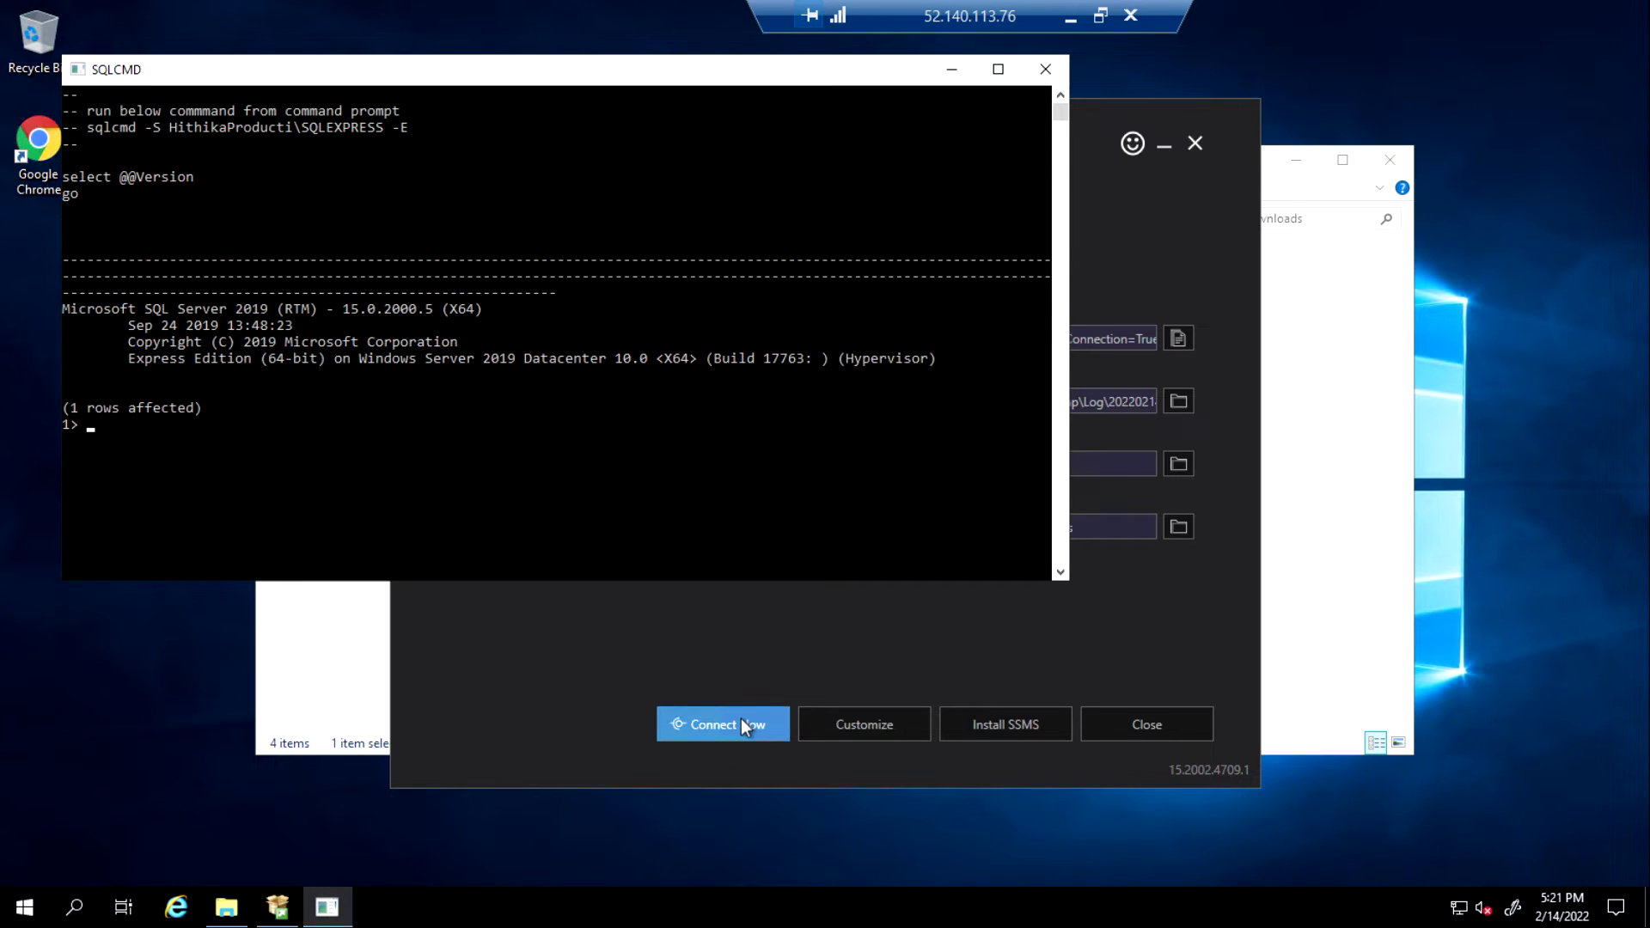
click(1045, 71)
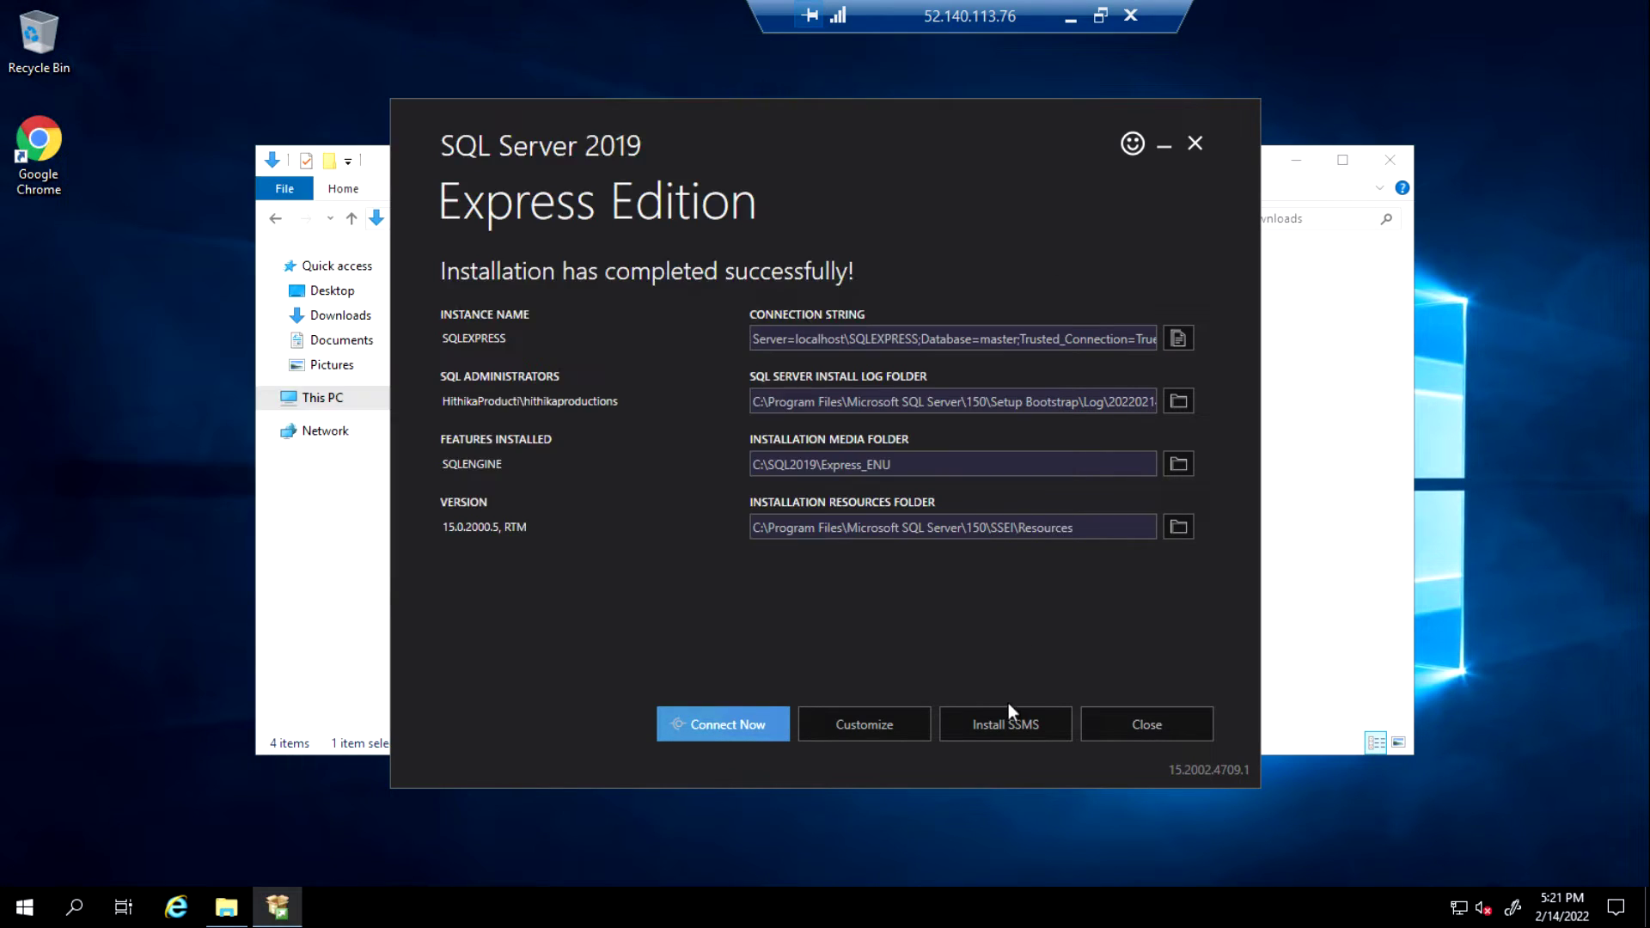
Open the SSMS download page in Google Chrome and download SQL Server Management Studio (SSMS) 18.10.
click(1011, 725)
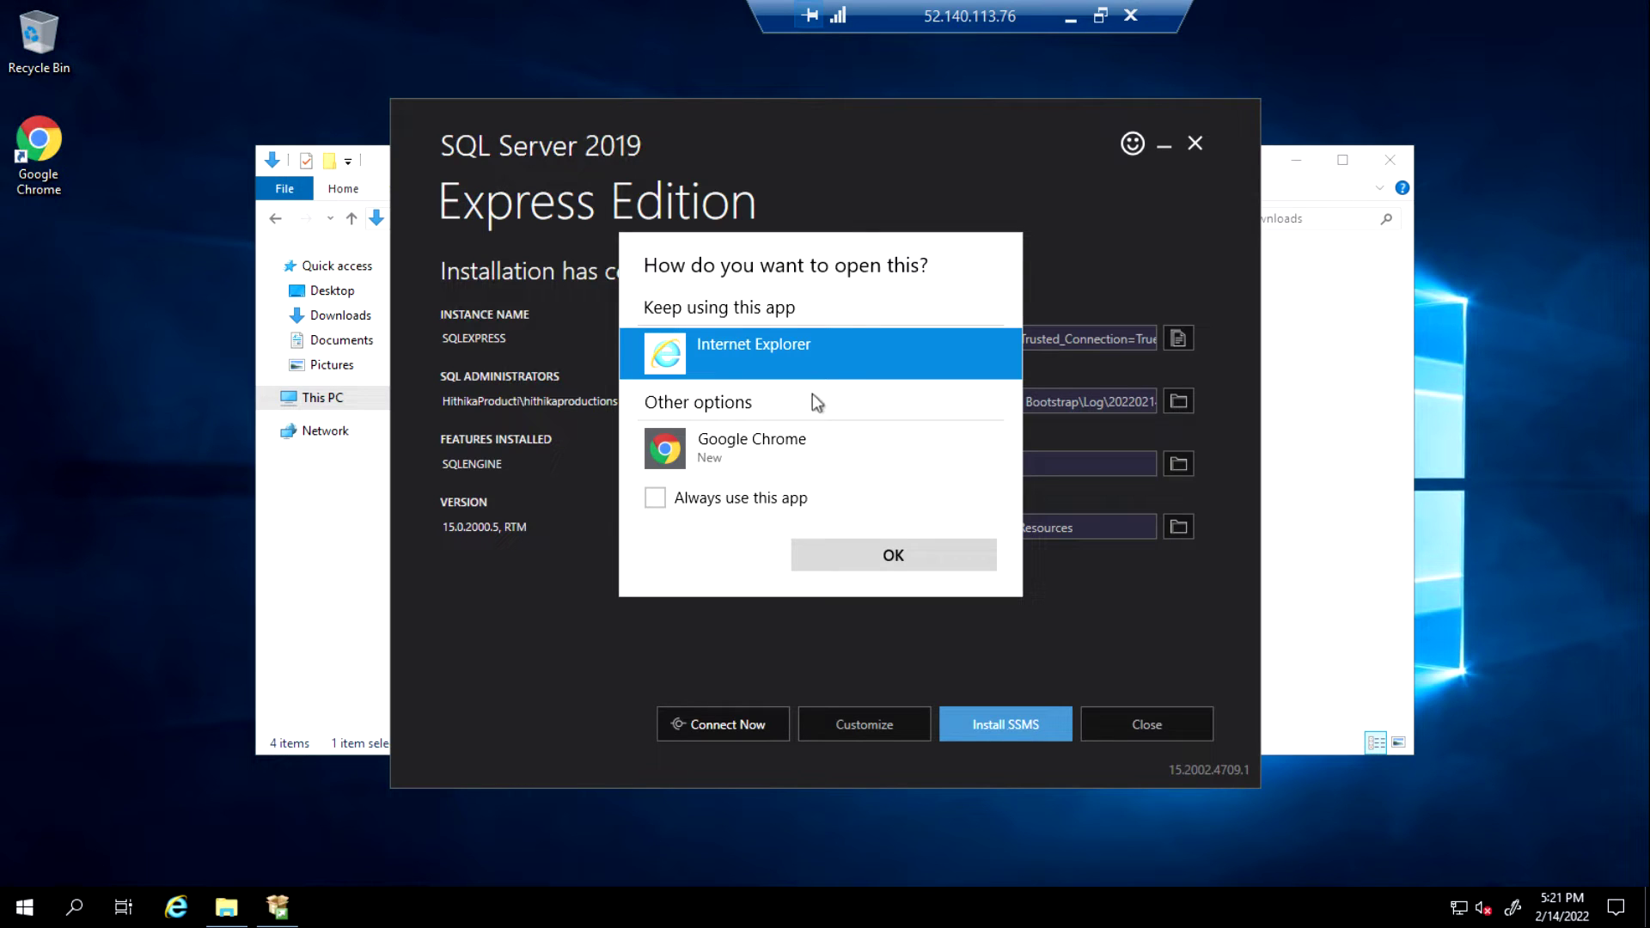
click(736, 455)
click(866, 555)
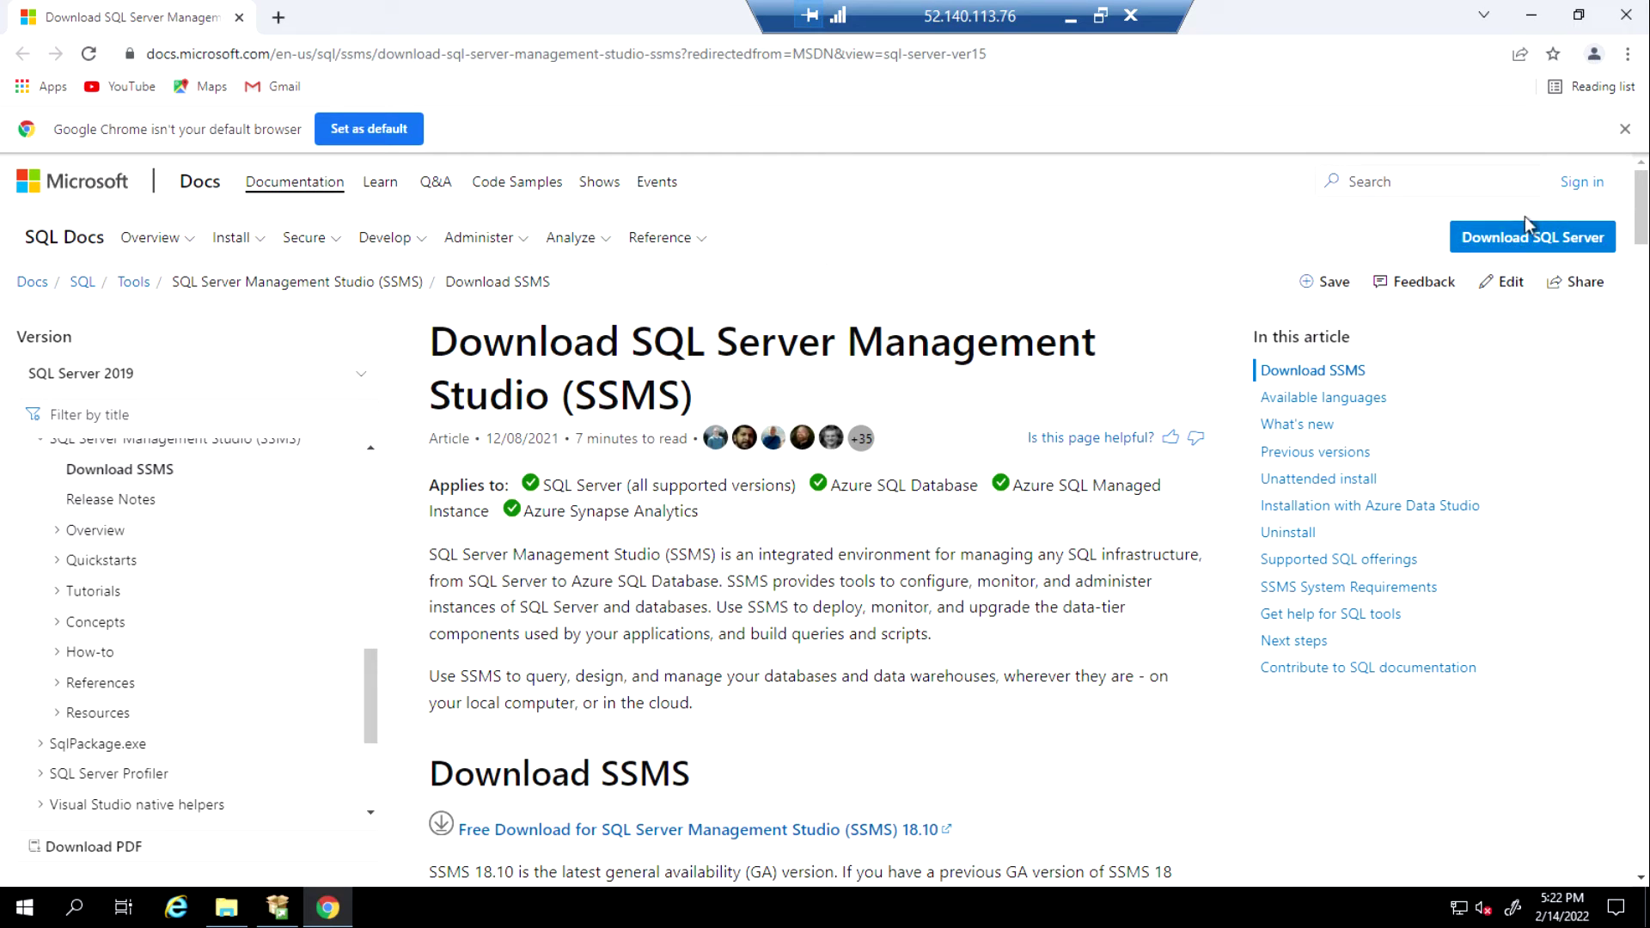
scroll(920, 627, down, 3)
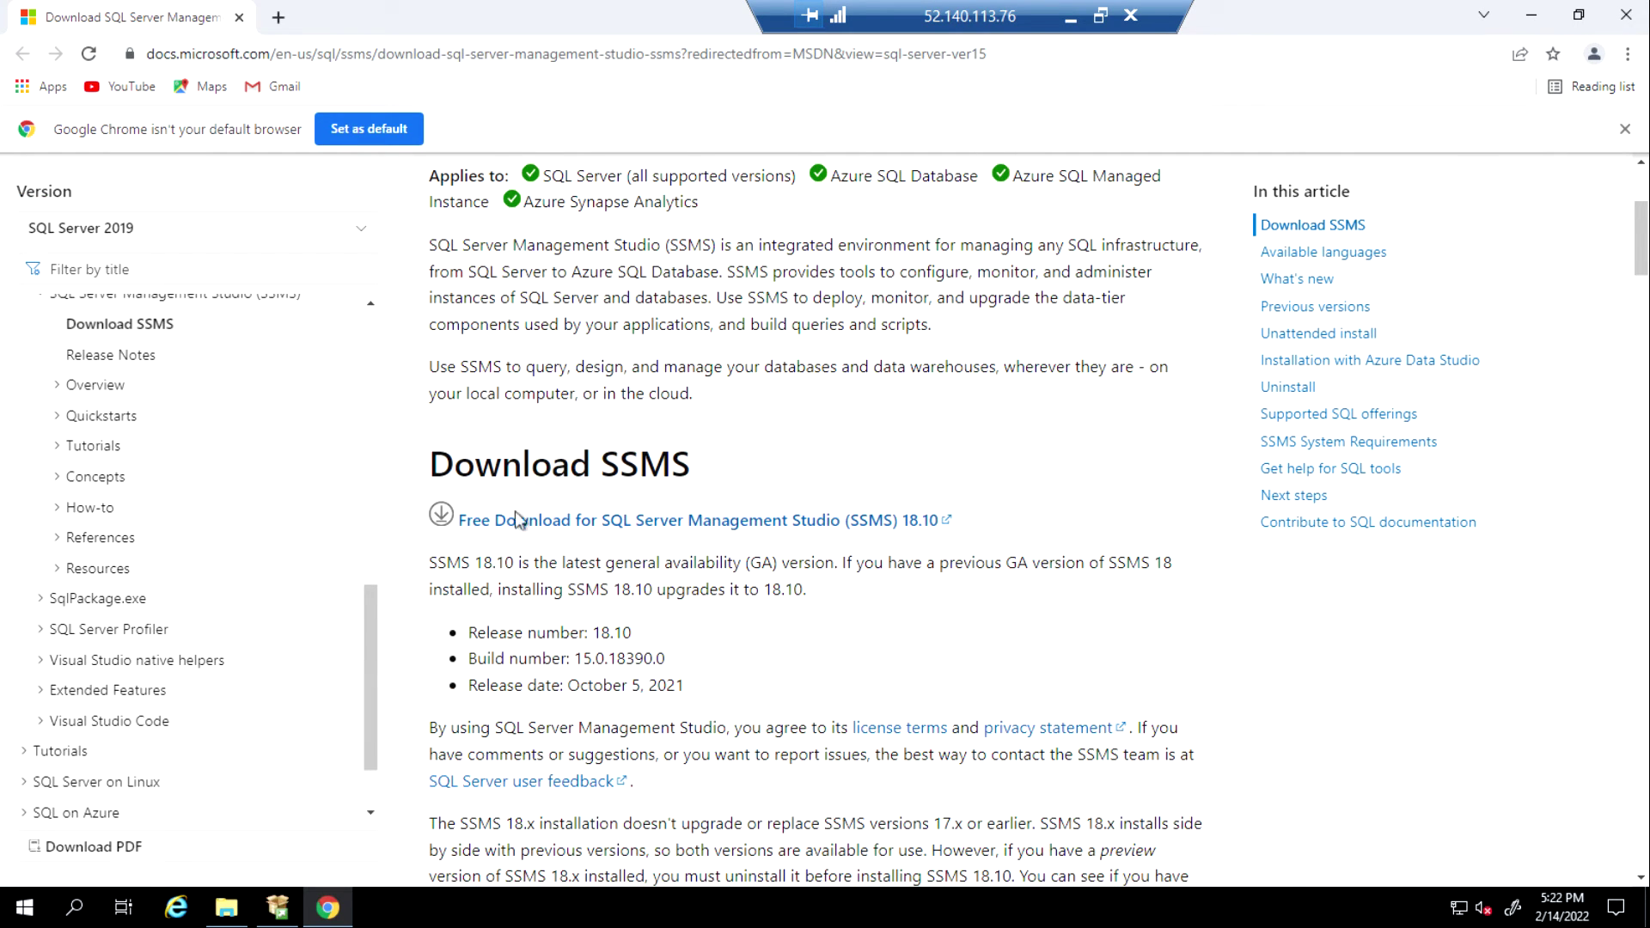
click(791, 533)
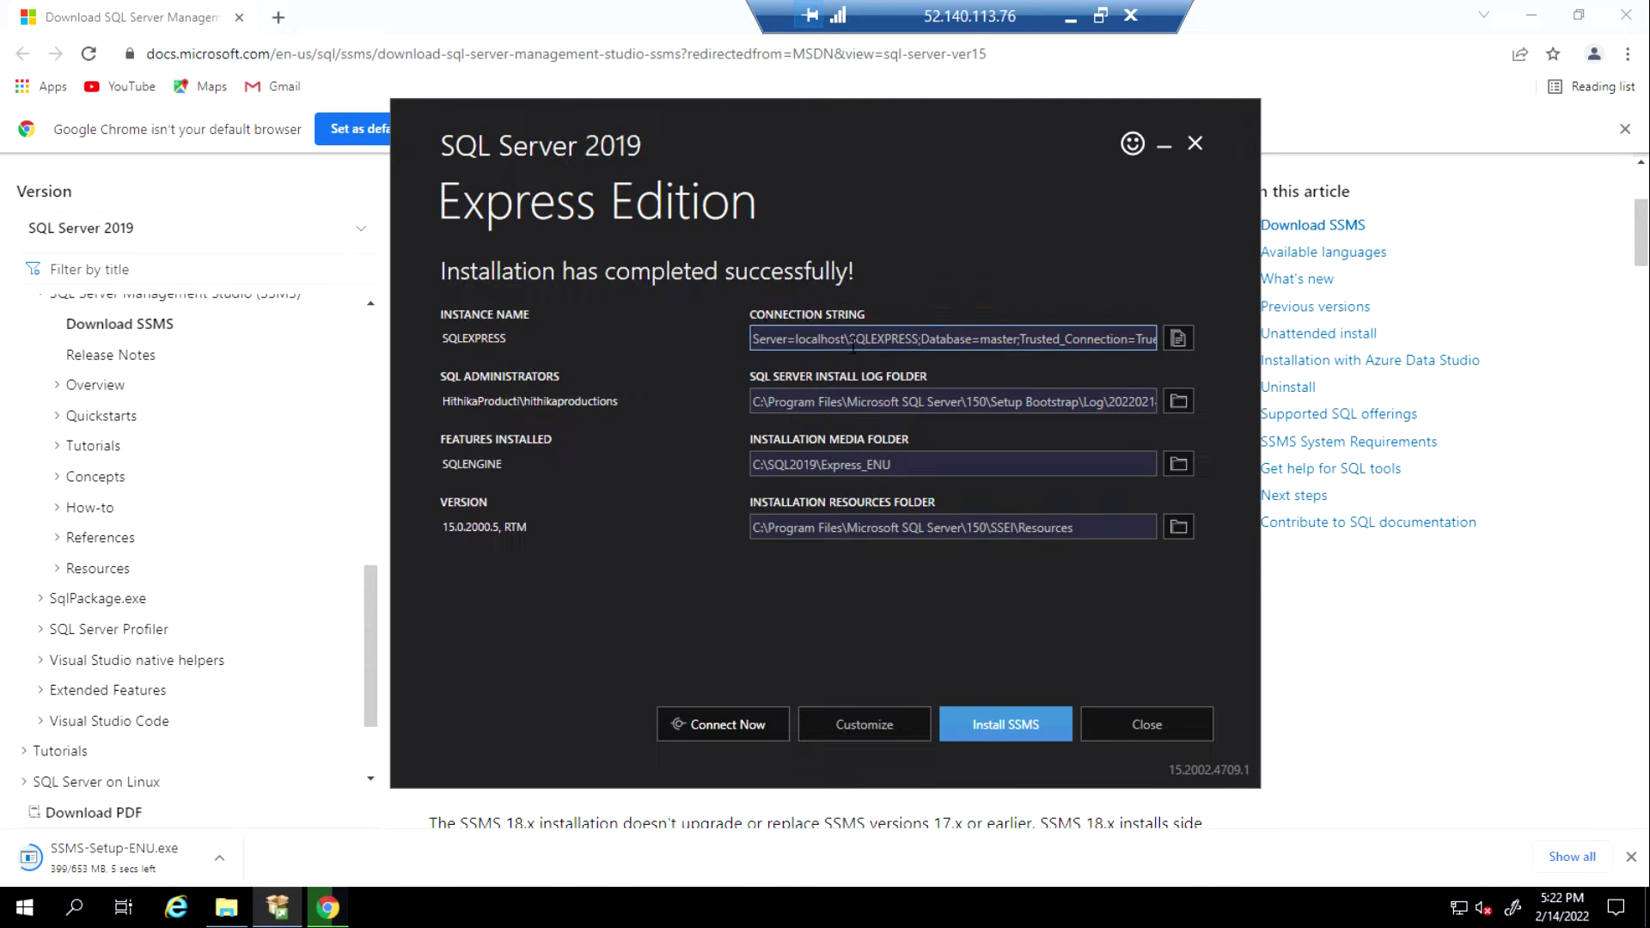
Copy the SQL Server connection string from the installer, paste it into a new Notepad document and minimize Notepad.
drag(824, 338, 1174, 343)
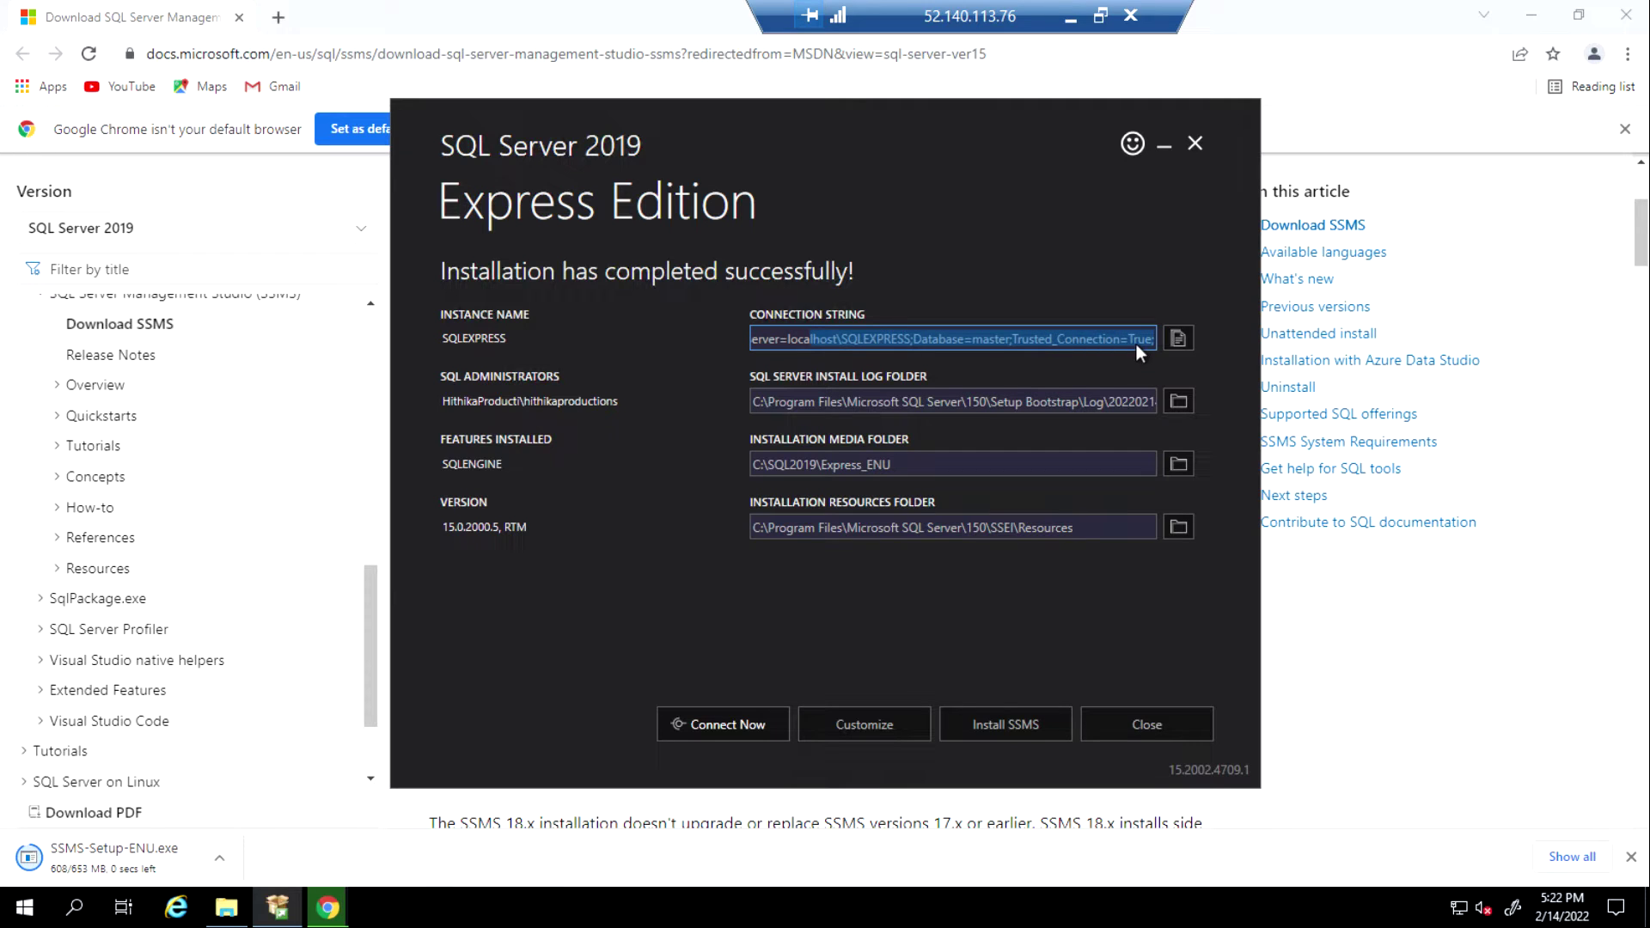
click(1179, 336)
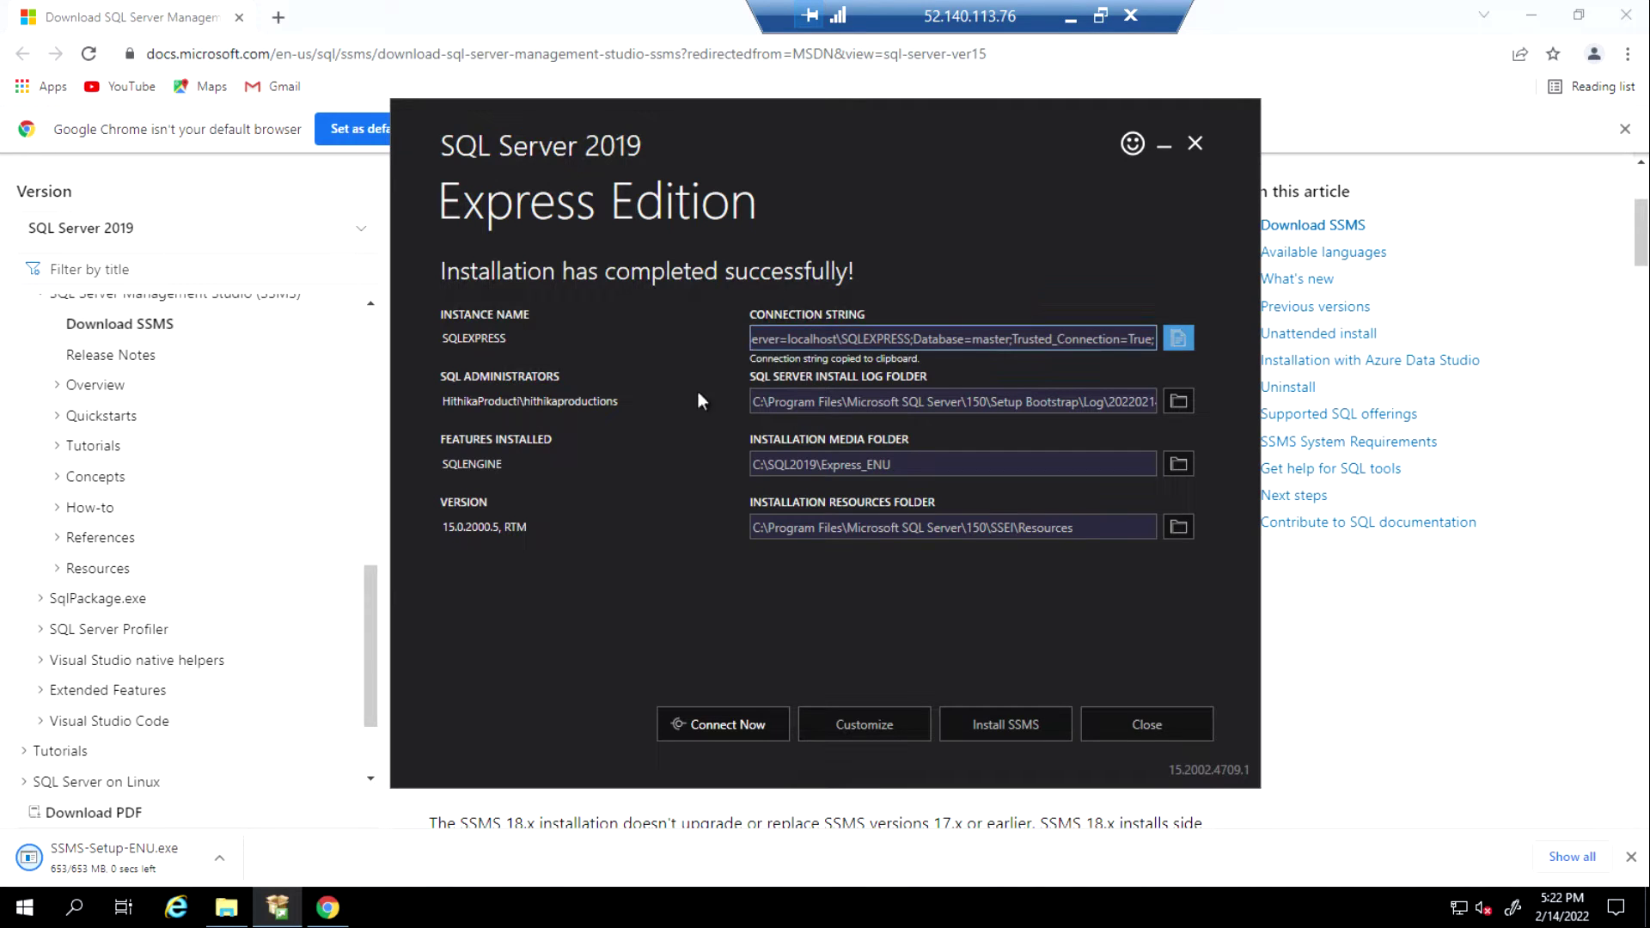
click(90, 914)
text(n)
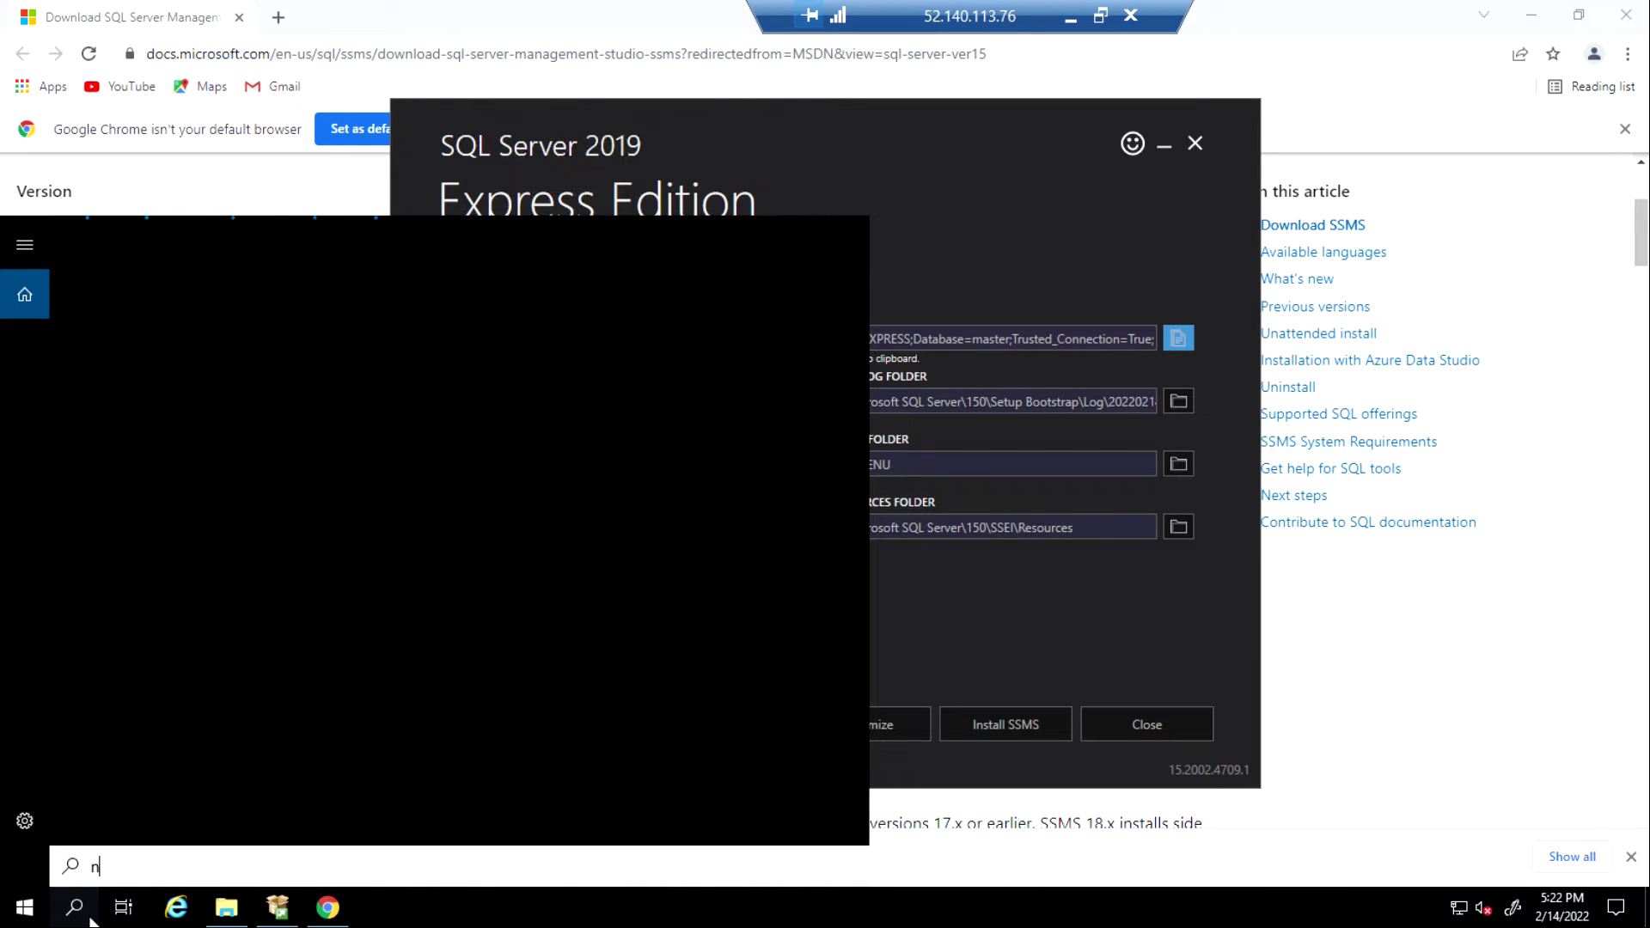
text(ote)
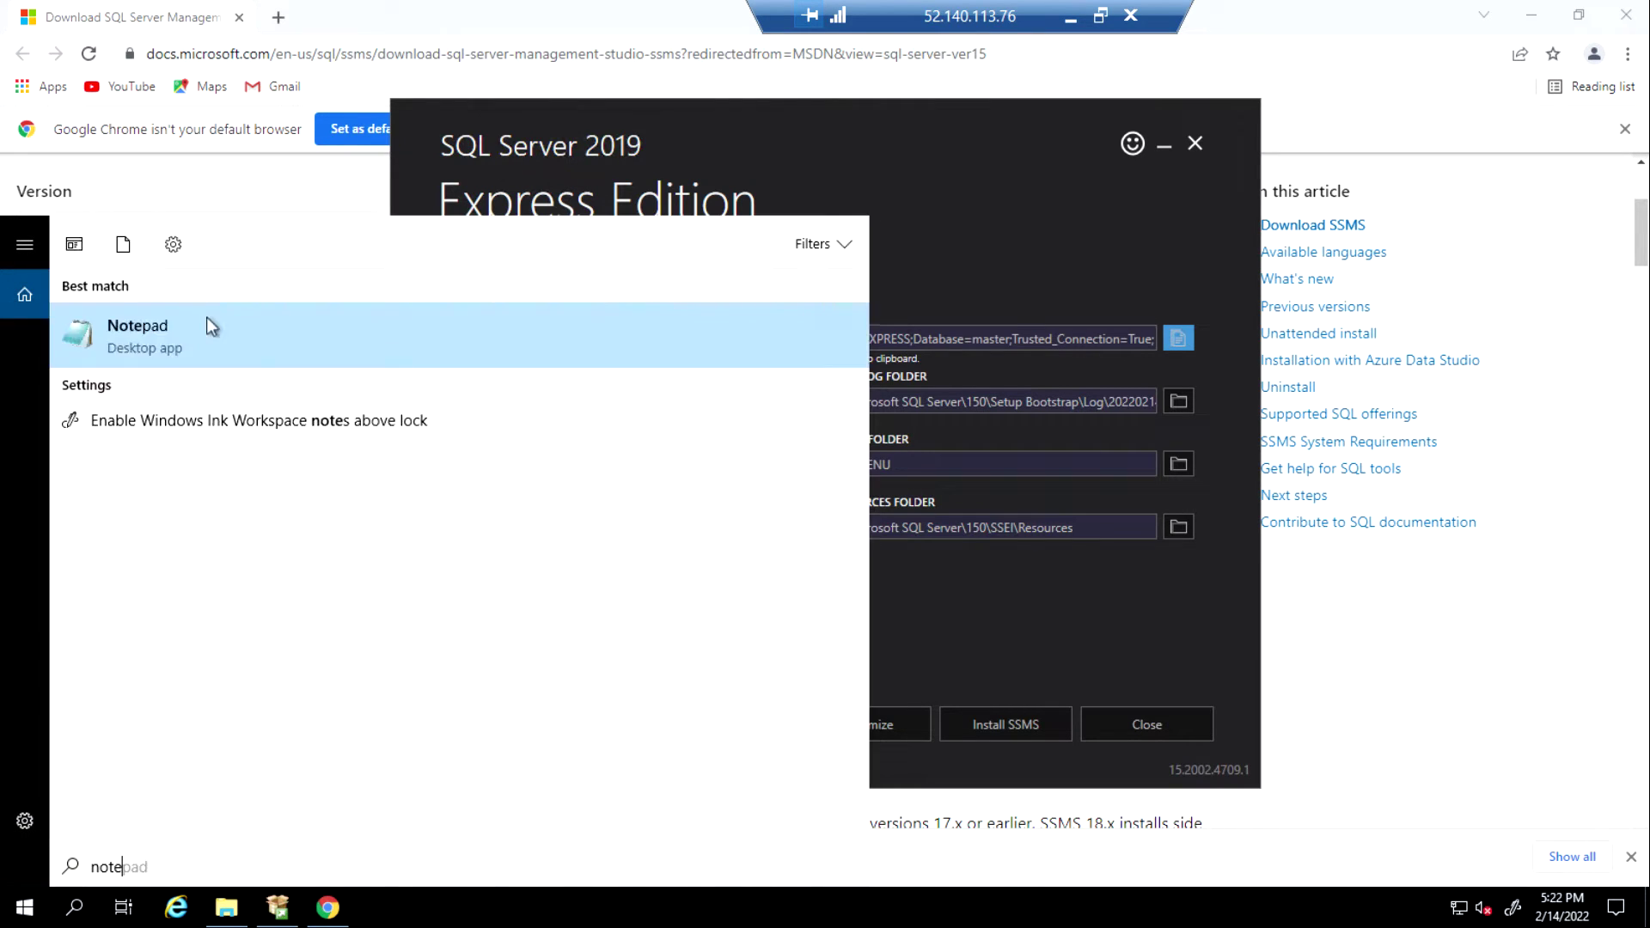
click(145, 328)
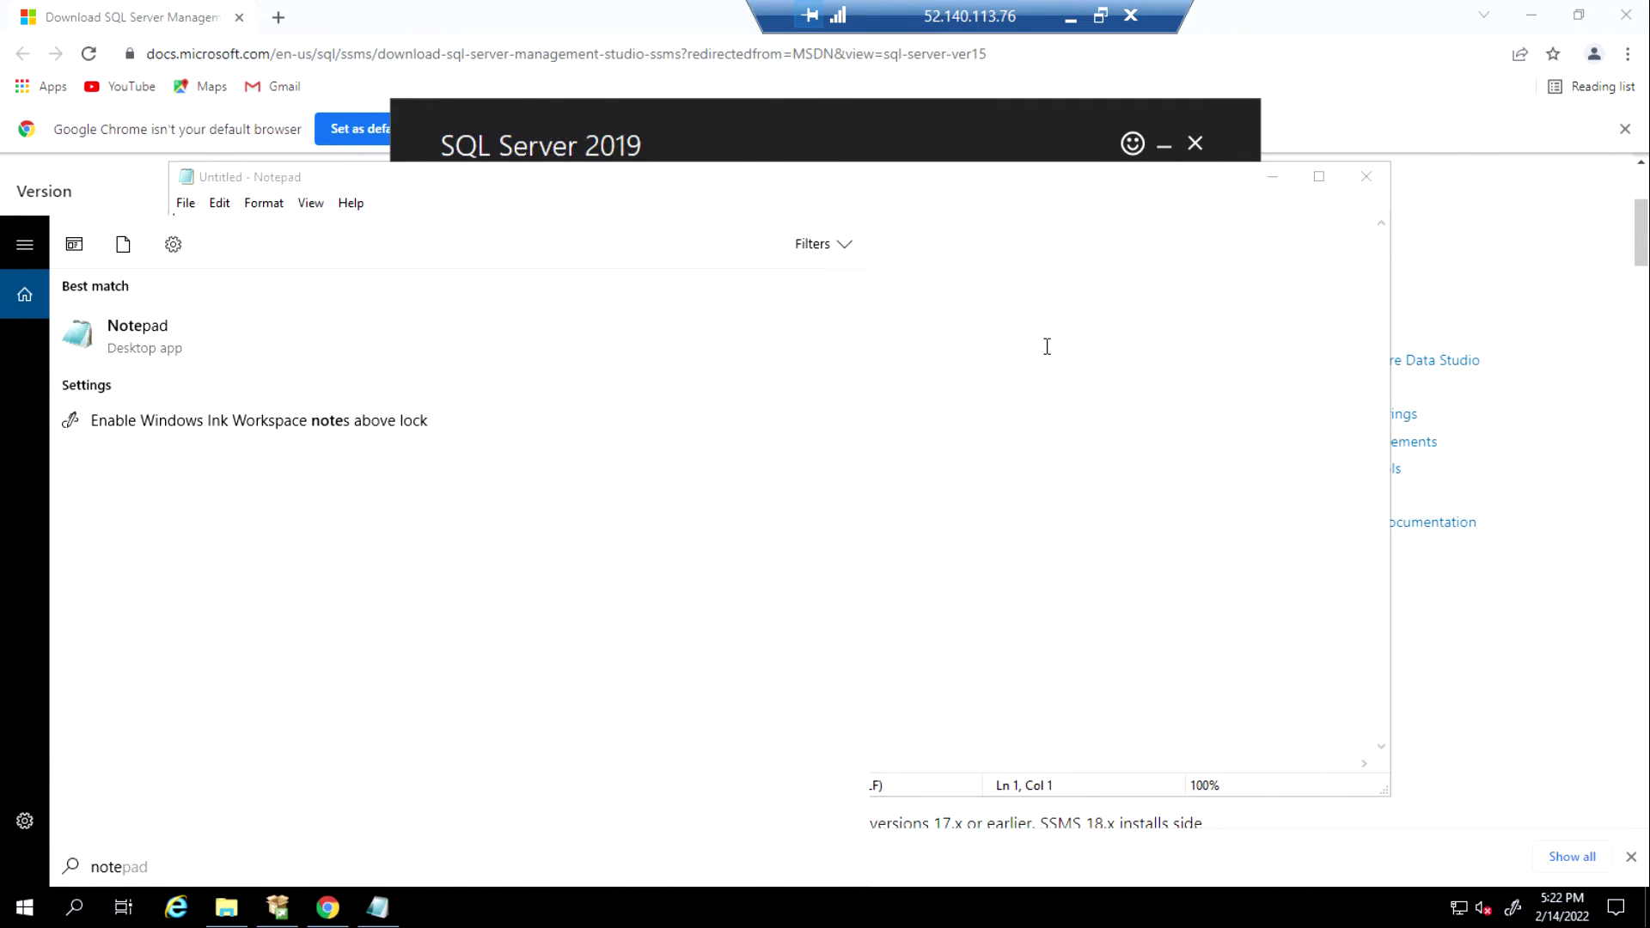
key(ctrl+v)
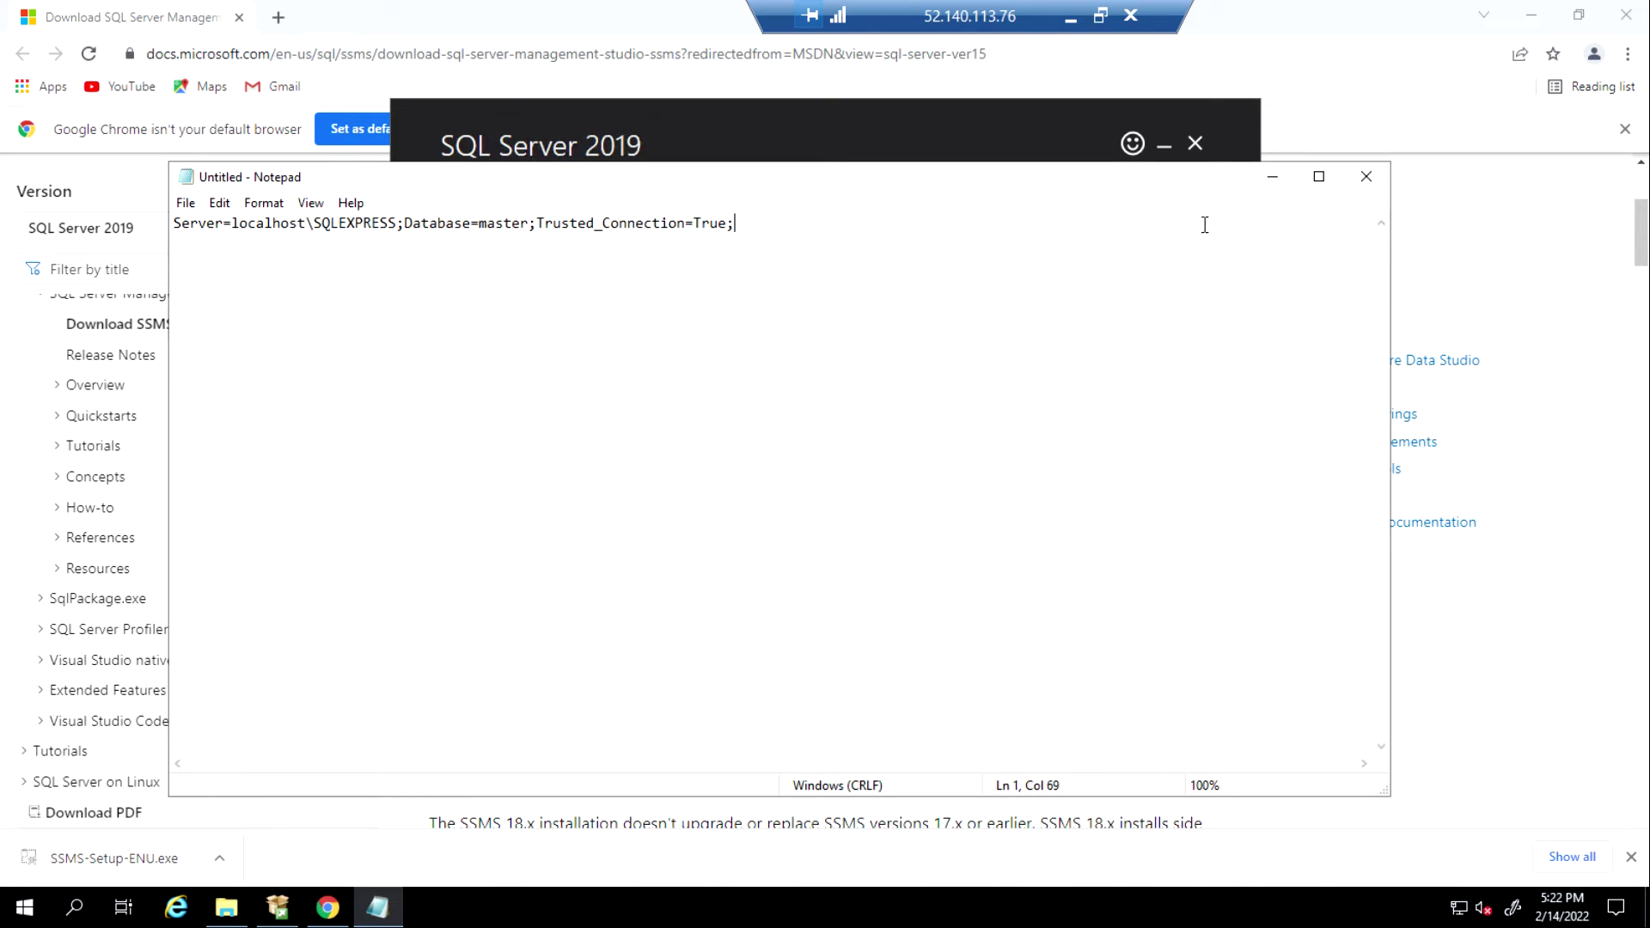
click(1272, 179)
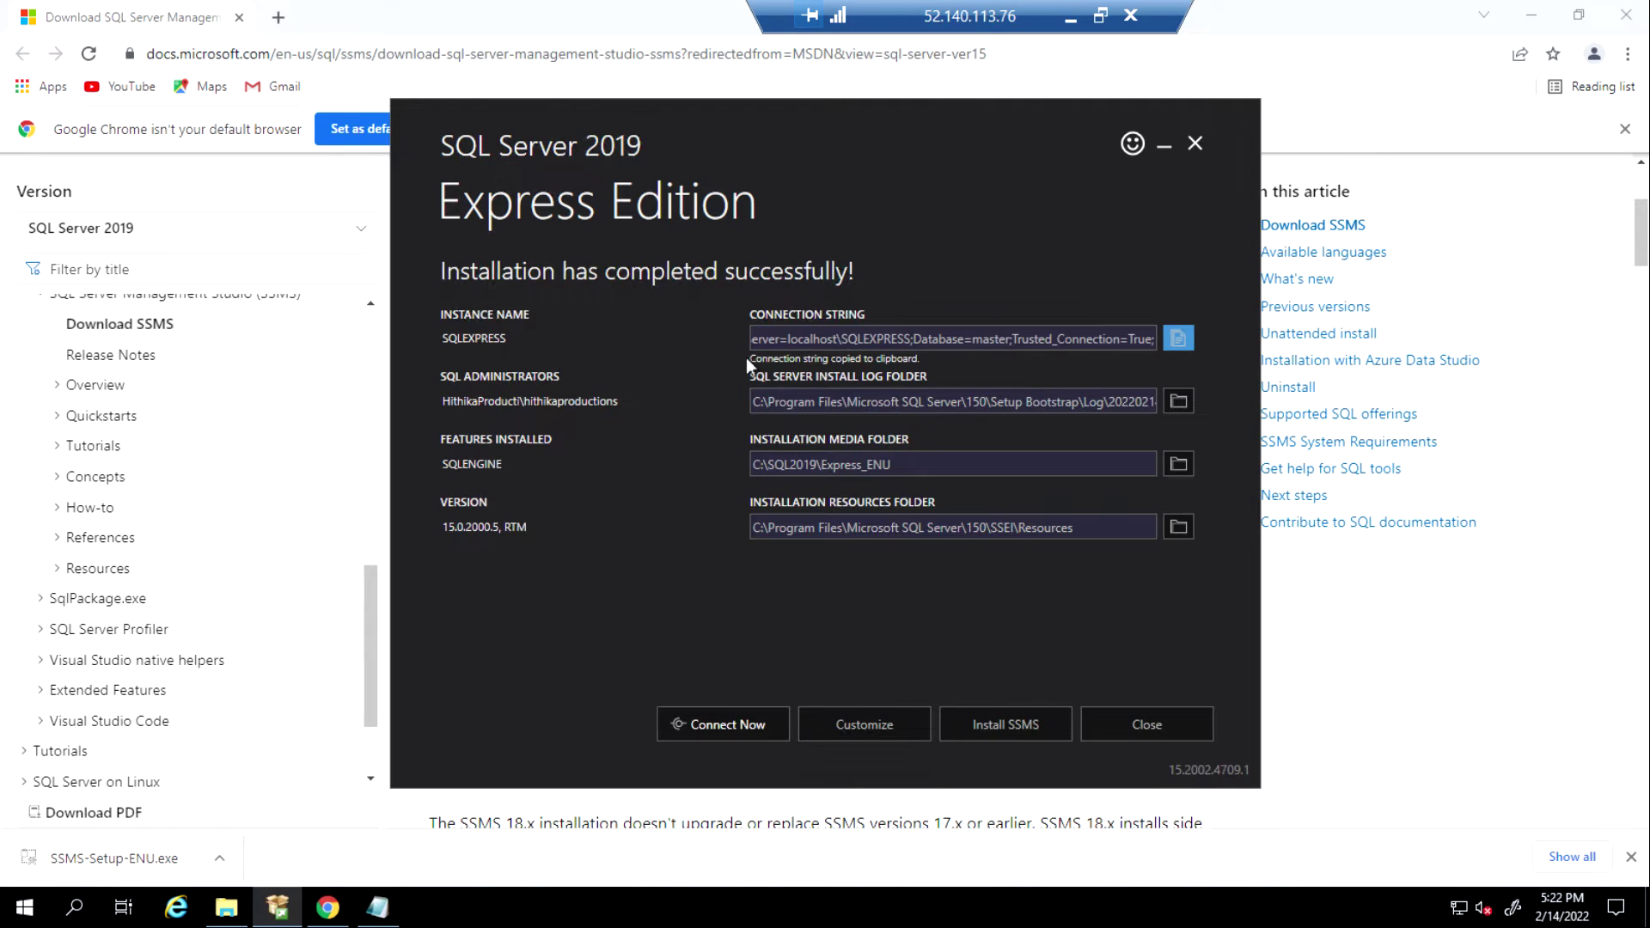
Show the downloaded SSMS-Setup-ENU file in its folder and run it.
click(211, 858)
click(291, 786)
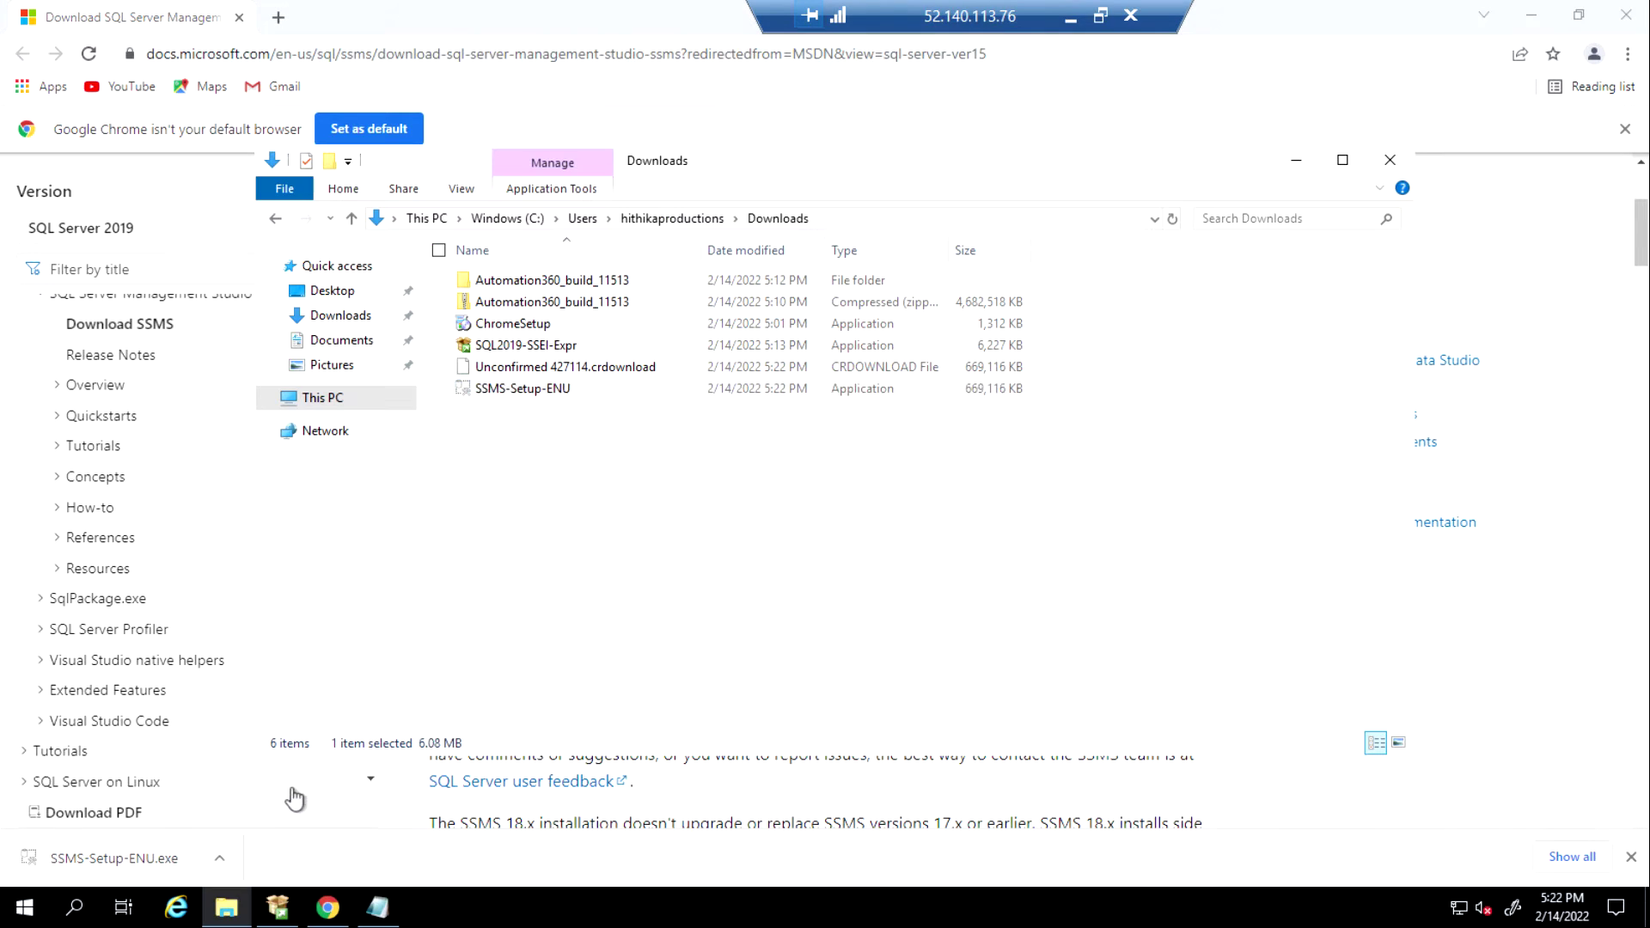
double_click(509, 387)
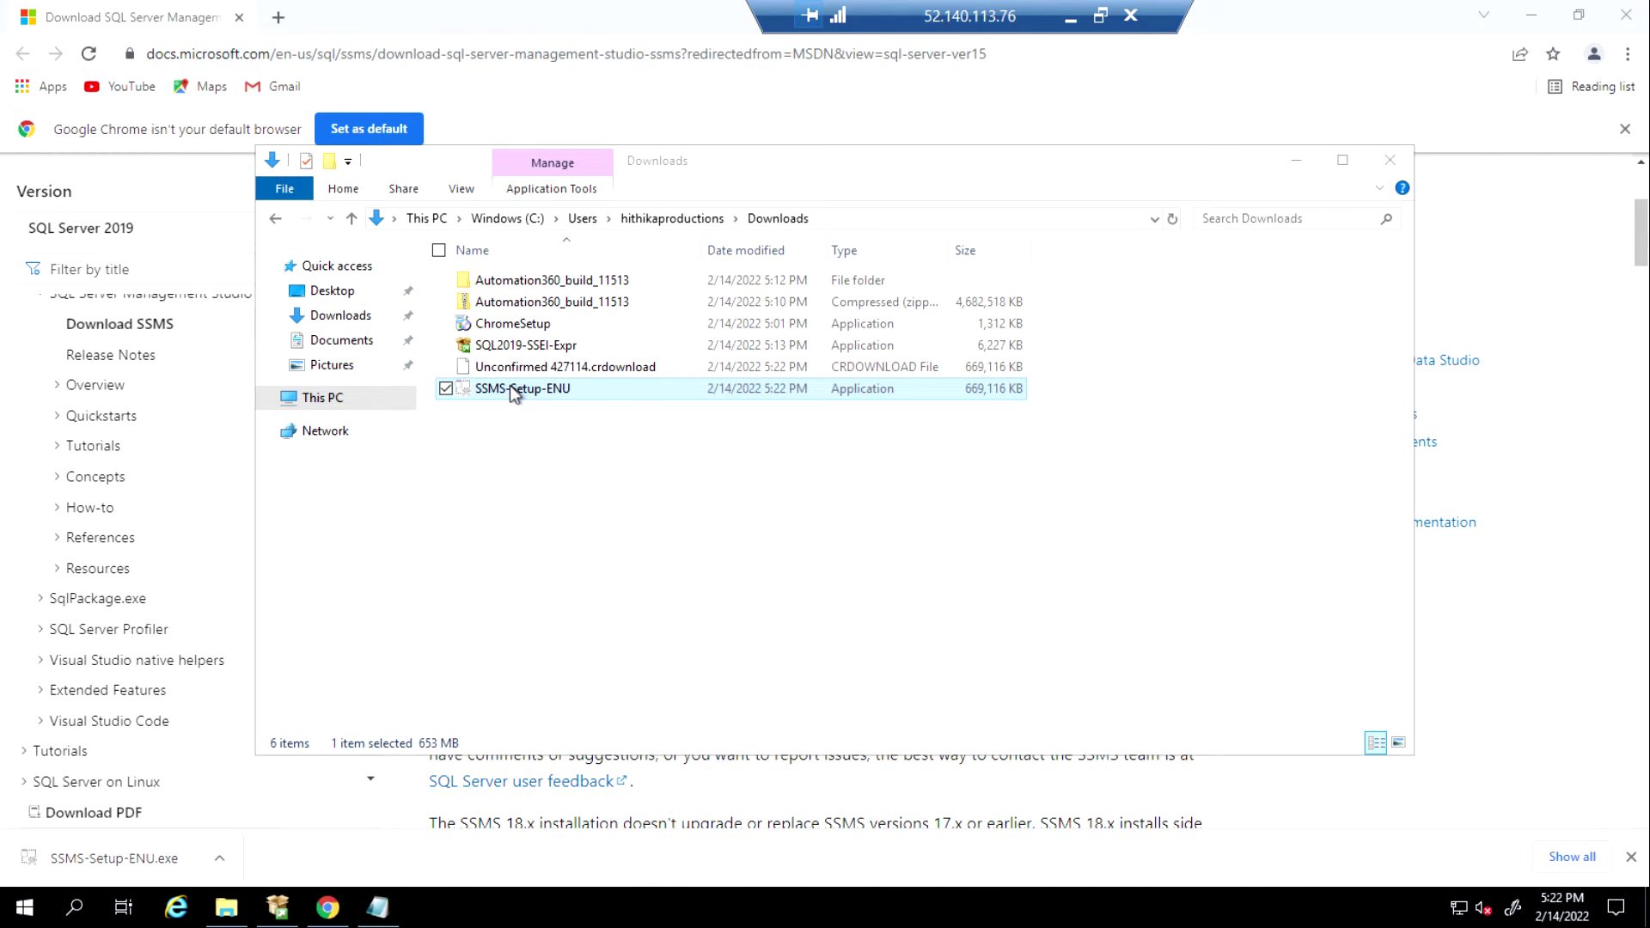
Return to the SQL Server 2019 installer, start customizing the installation and continue past Microsoft Update without enabling update checks.
click(277, 907)
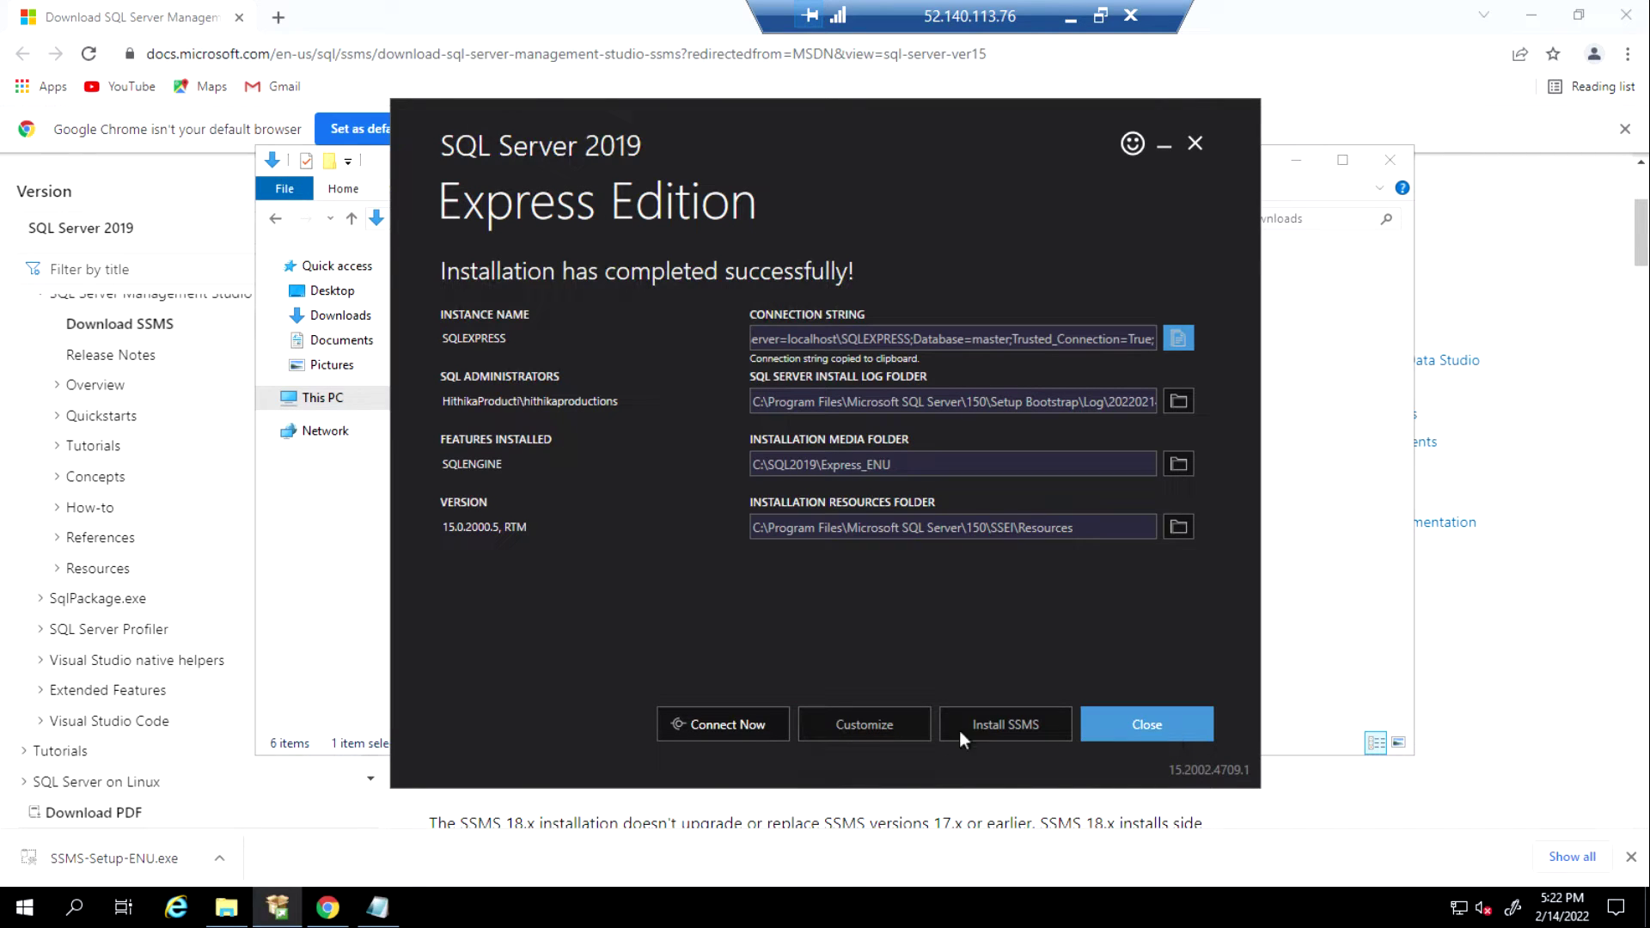
click(879, 724)
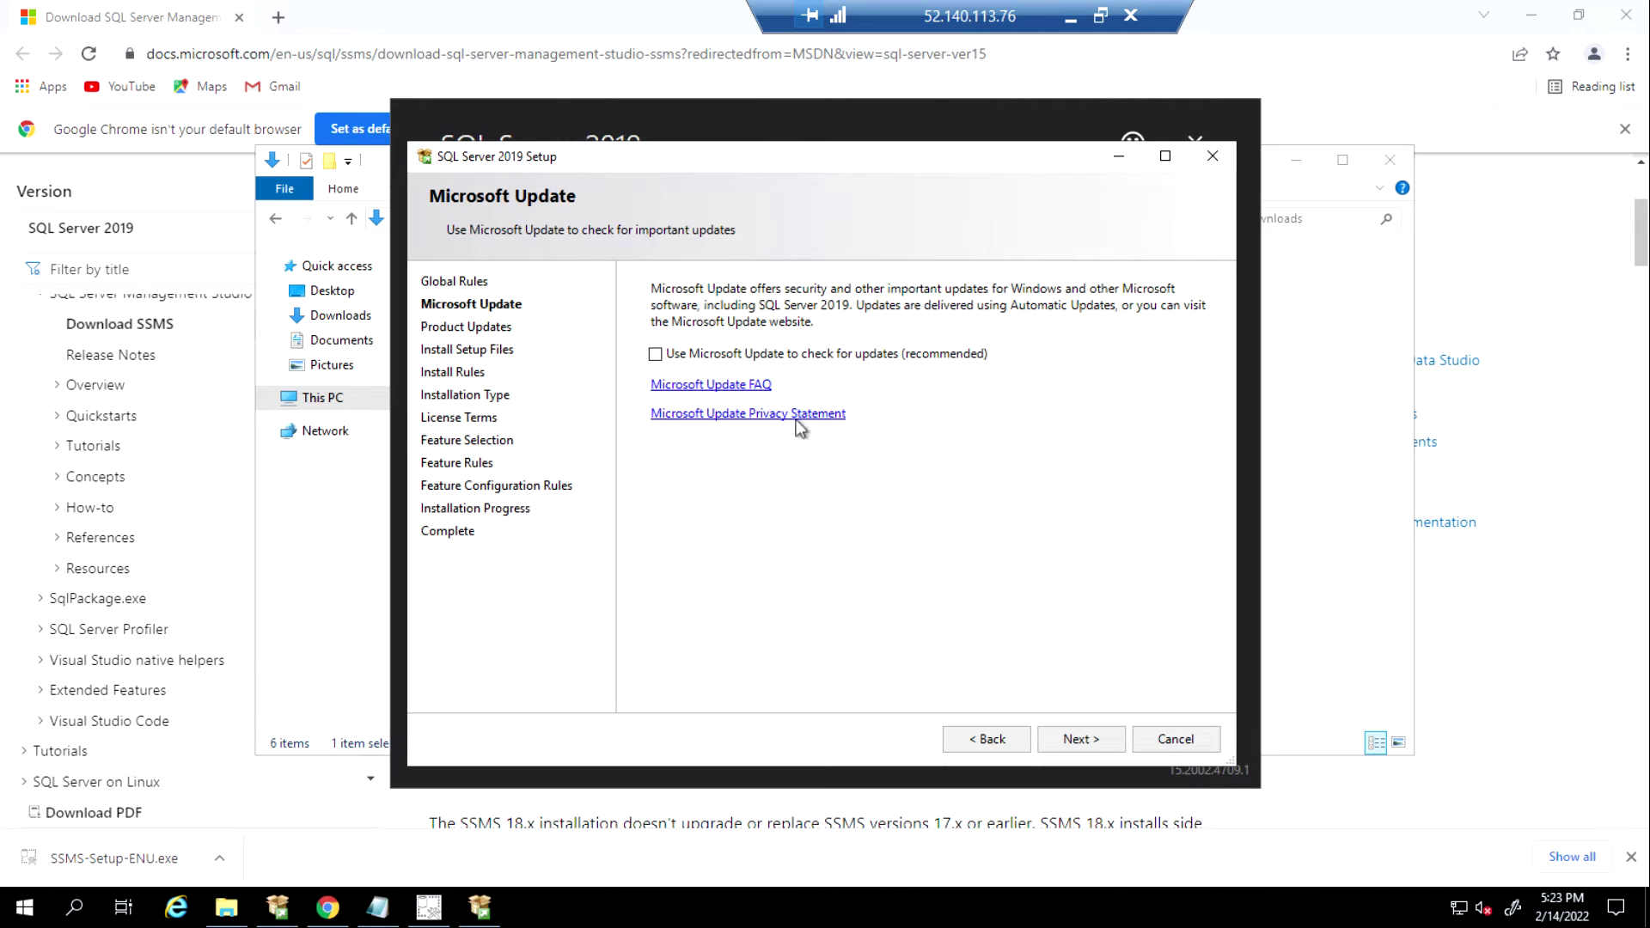
drag(832, 157, 773, 231)
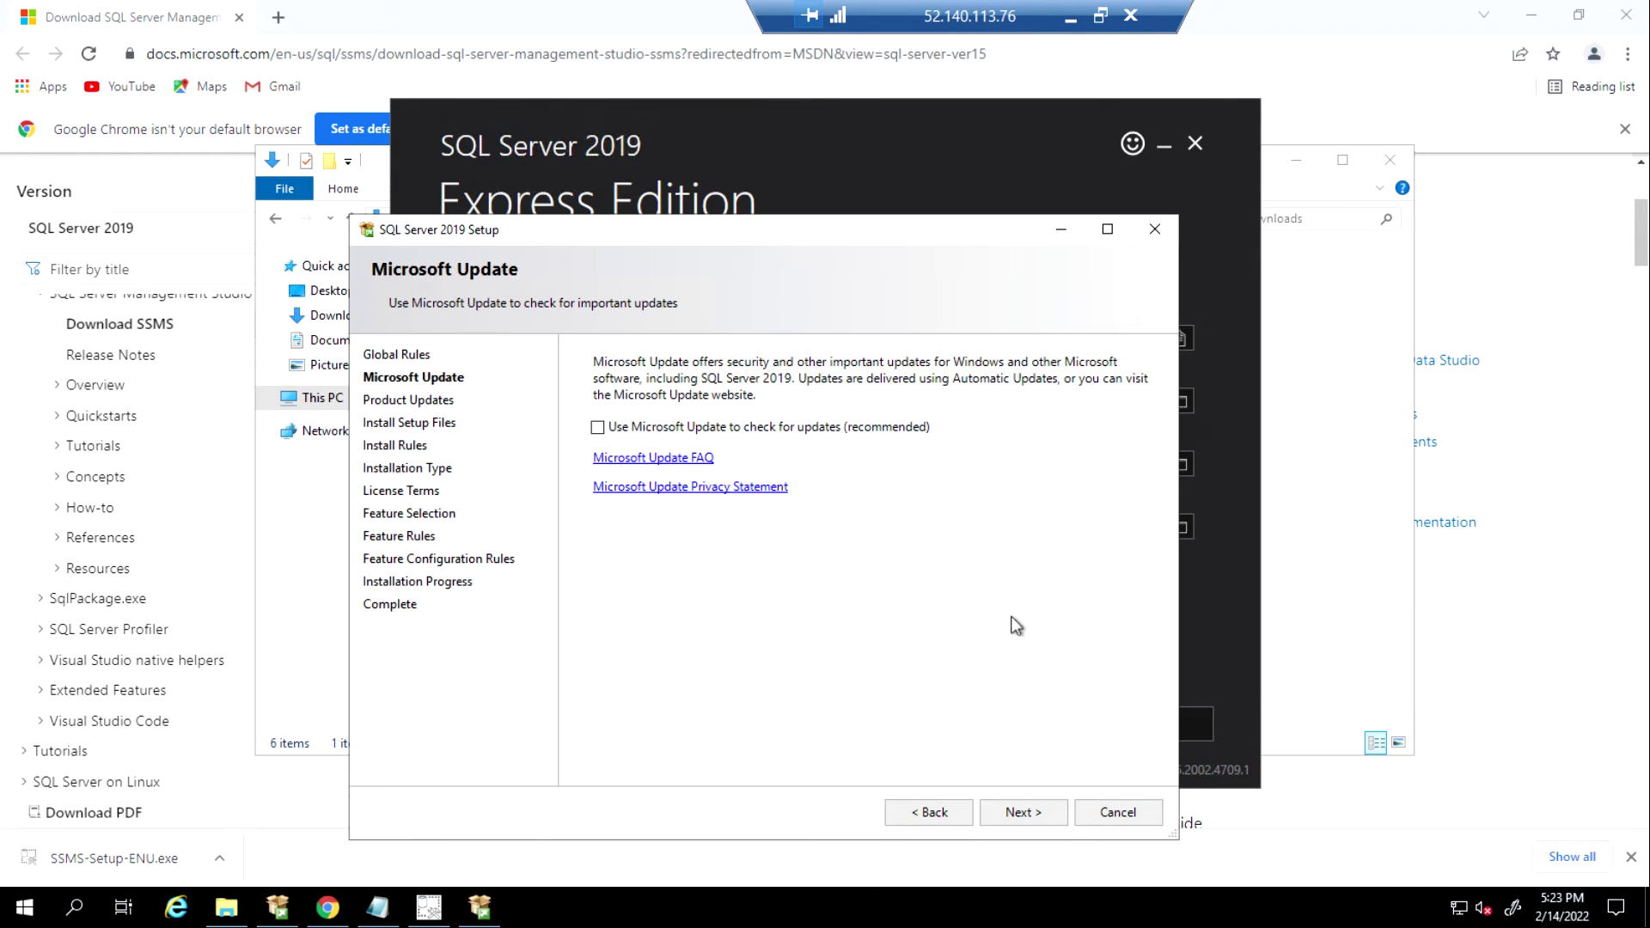
click(1019, 812)
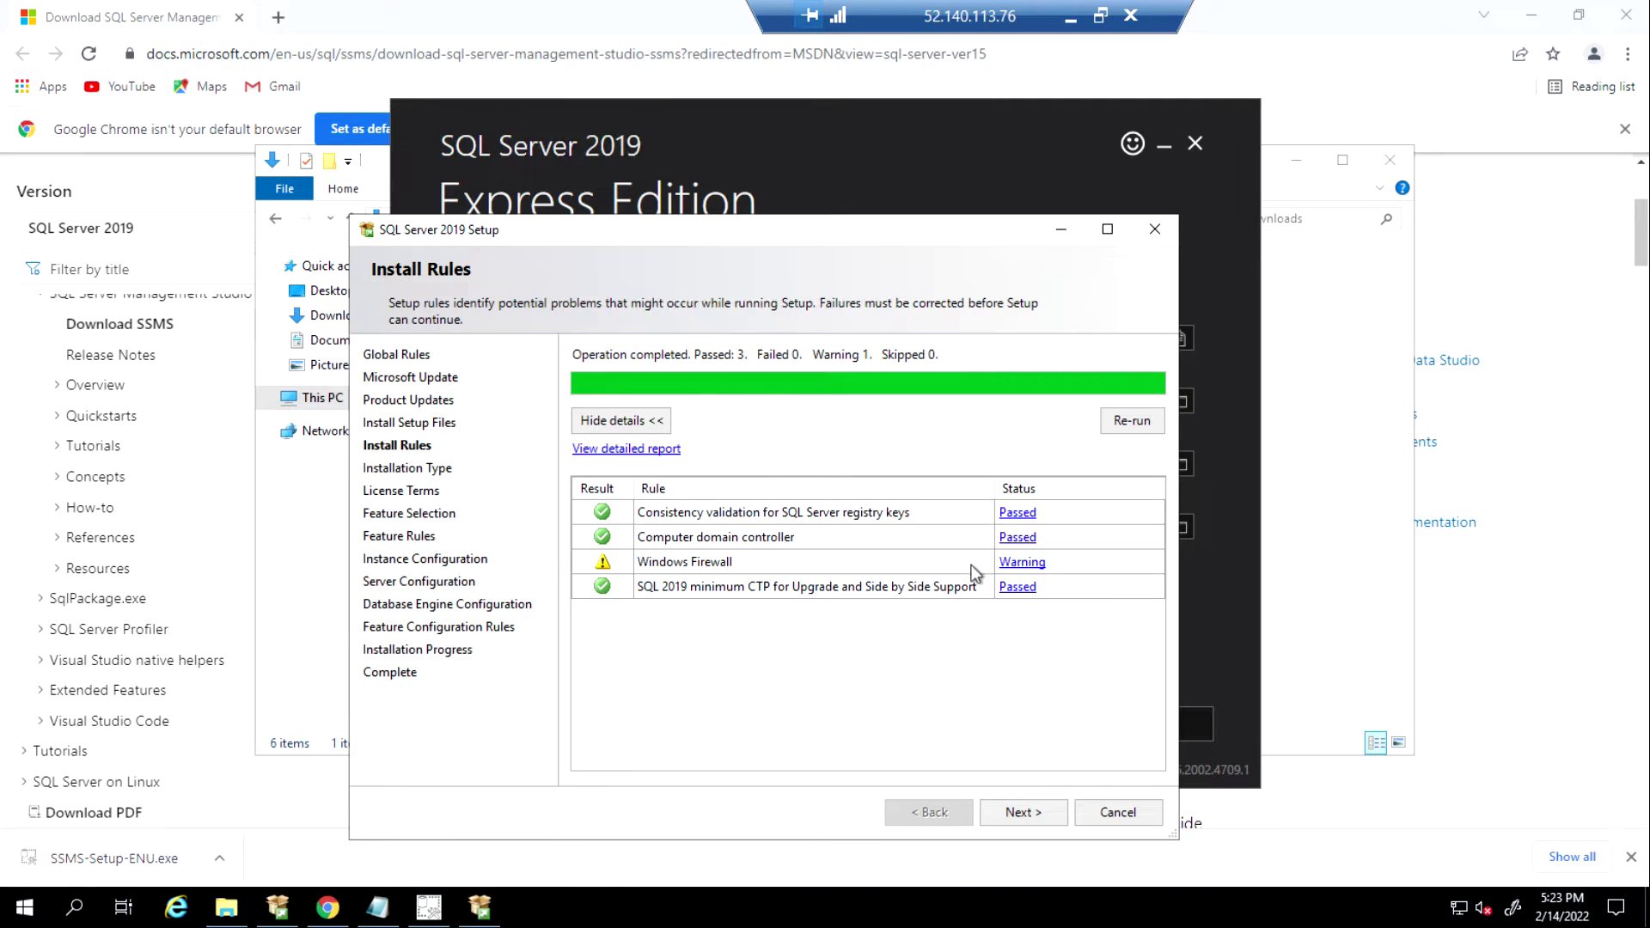
Read the details of the Windows Firewall rule result, dismiss them and continue the setup to the license terms.
click(1015, 563)
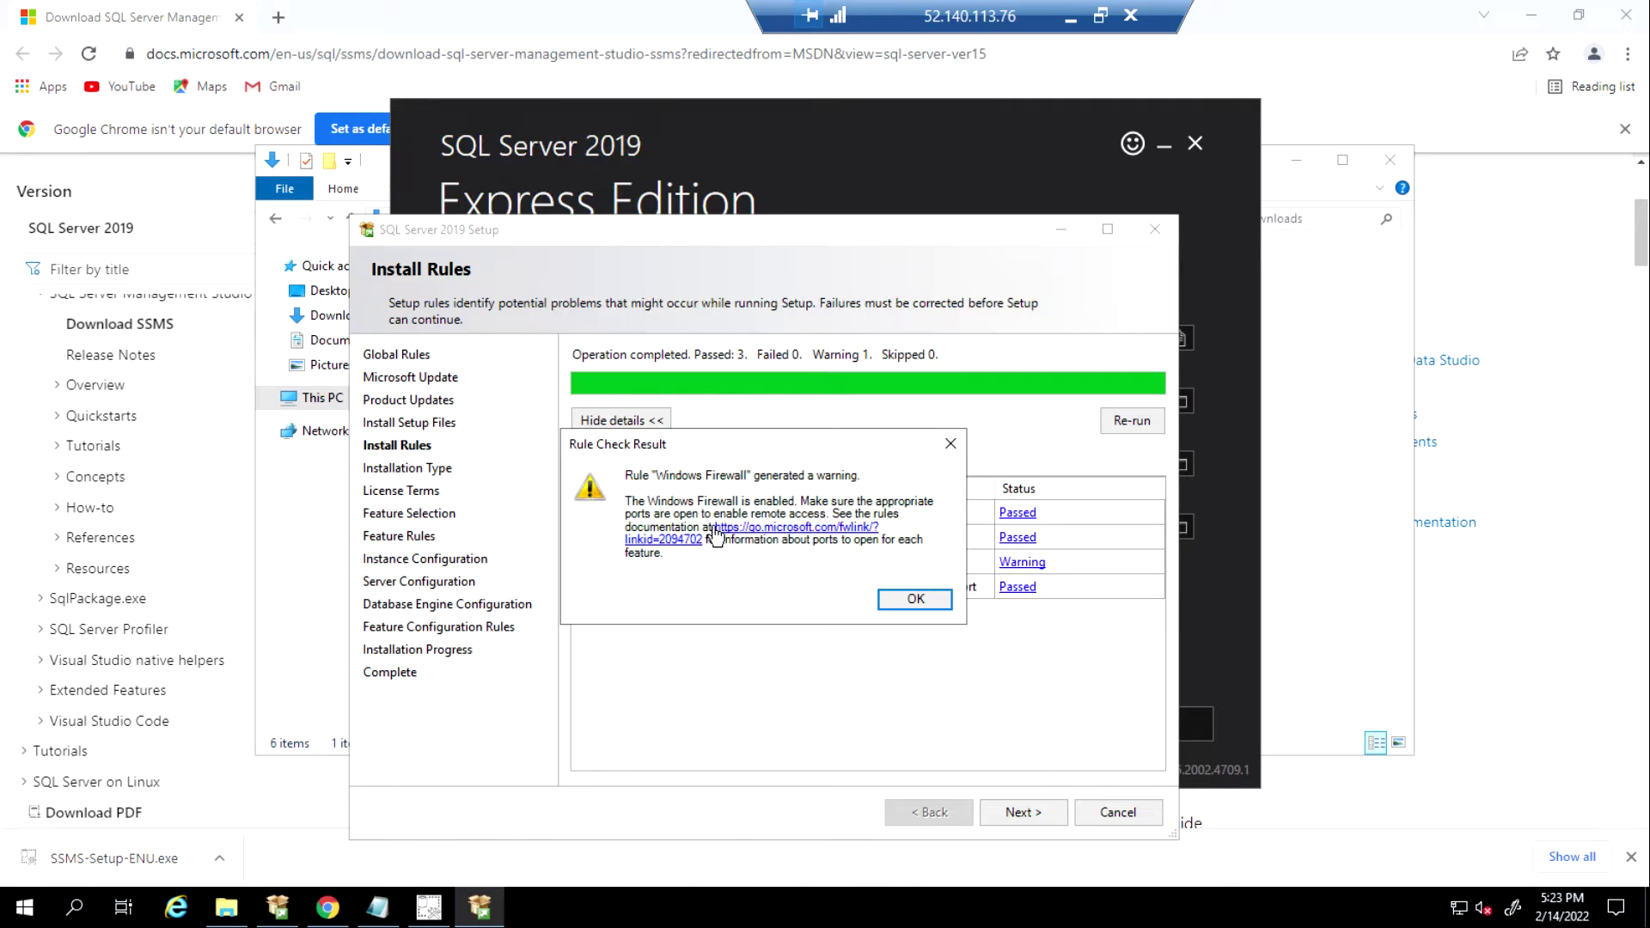
click(918, 604)
click(1048, 817)
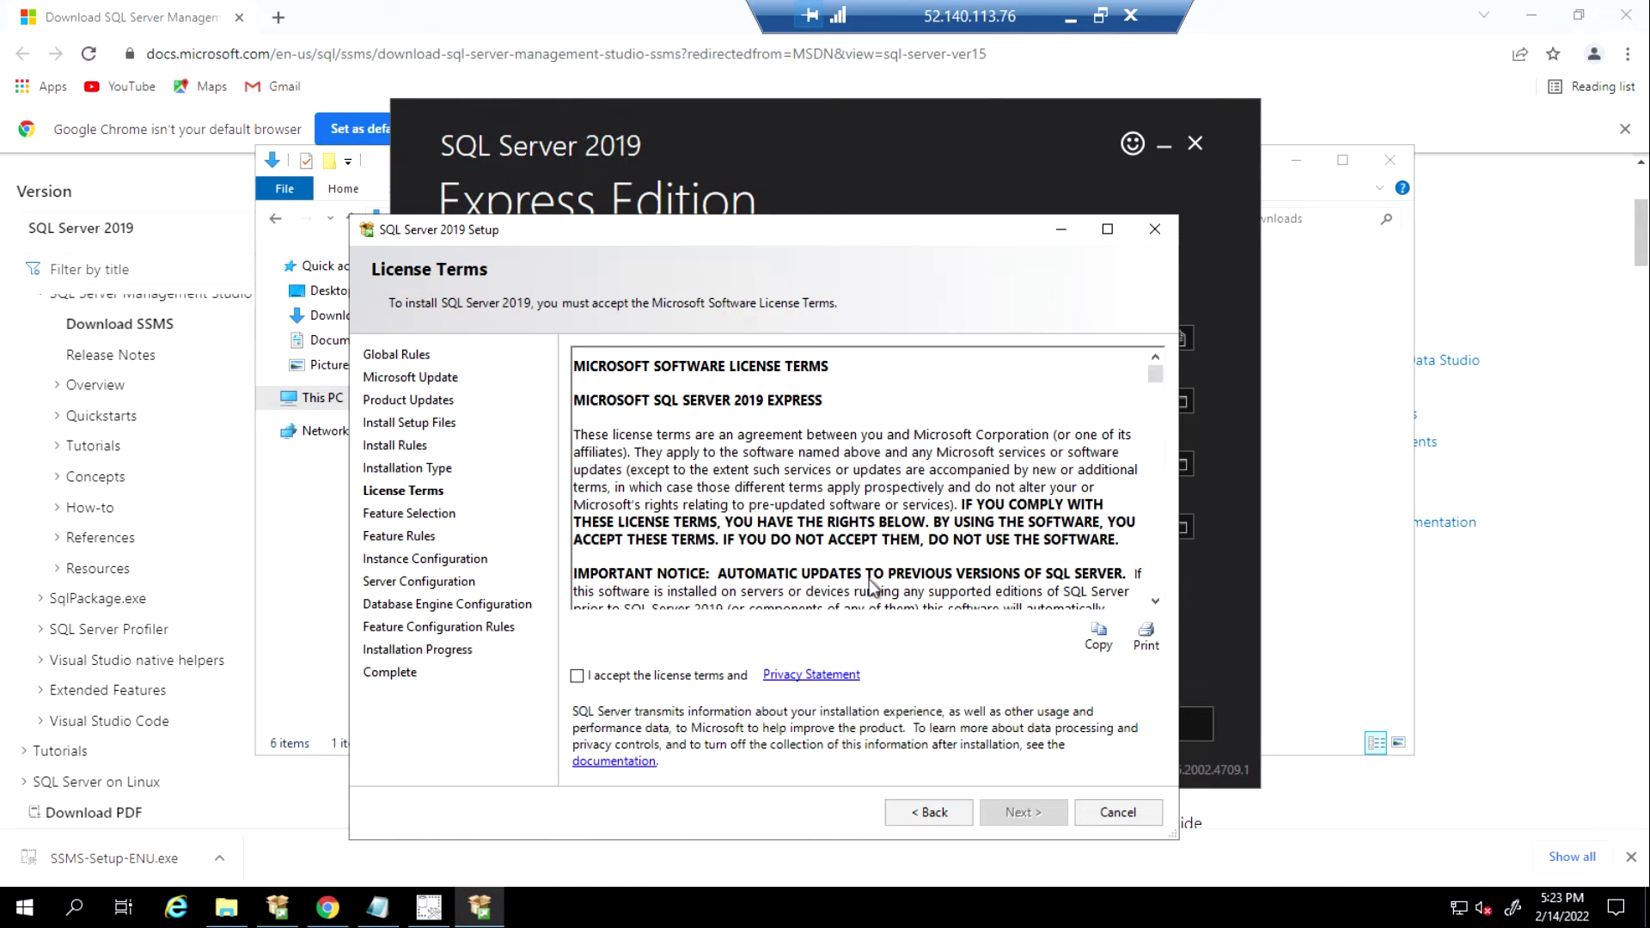
Accept the license terms and keep the default feature selection to reach the instance configuration.
click(578, 678)
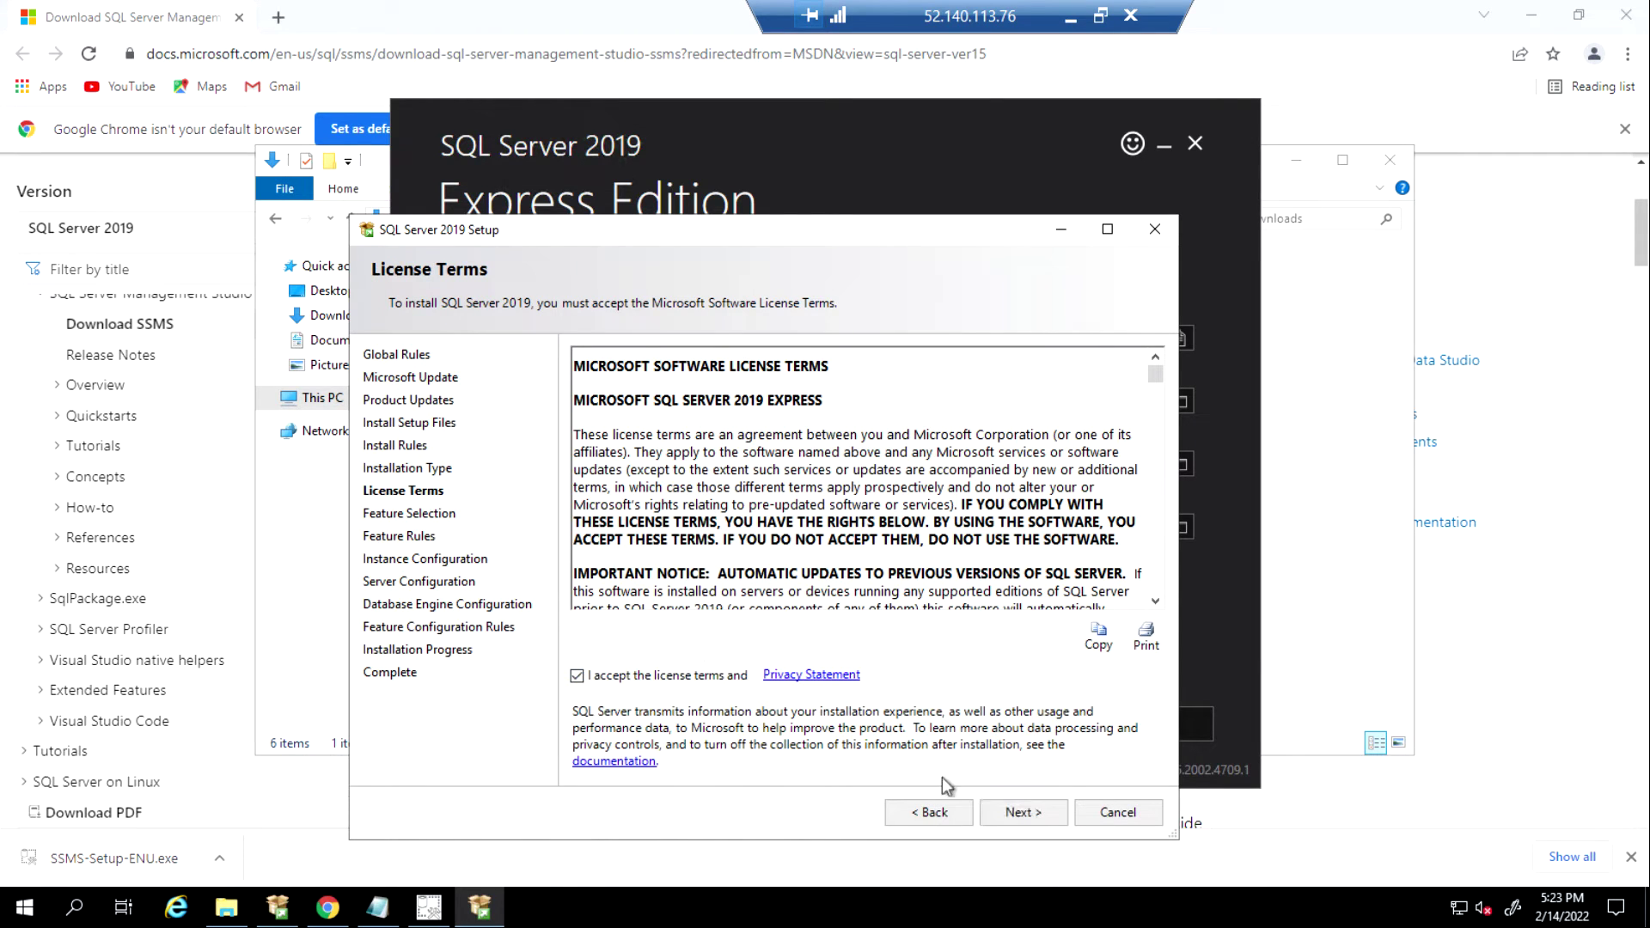
click(1049, 808)
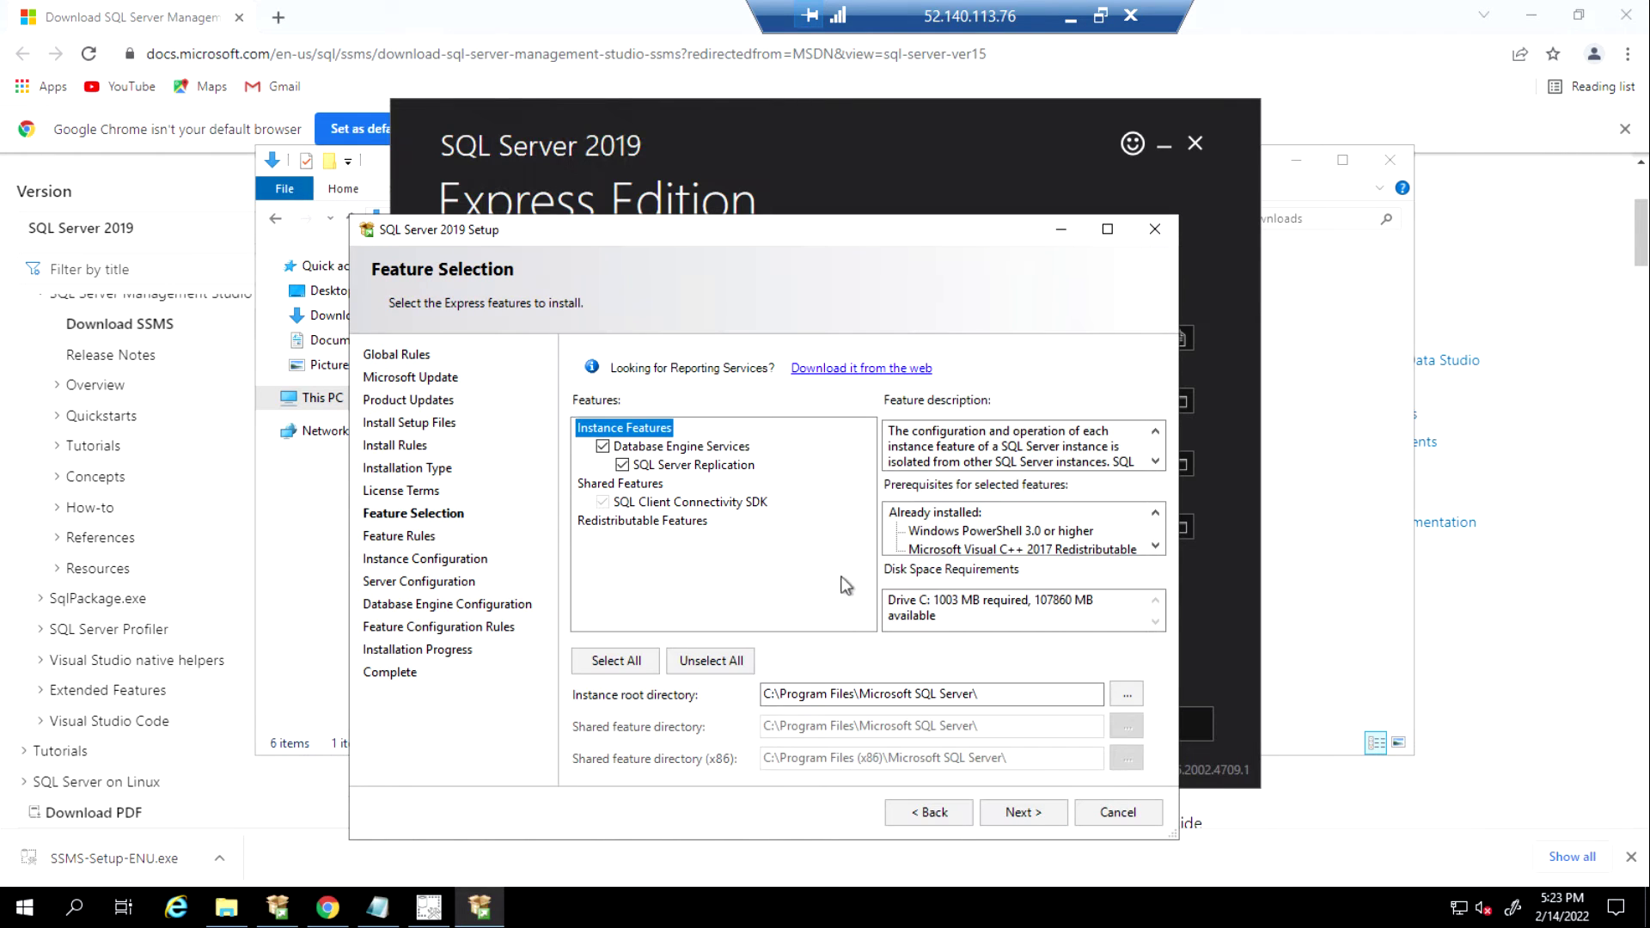
click(1017, 814)
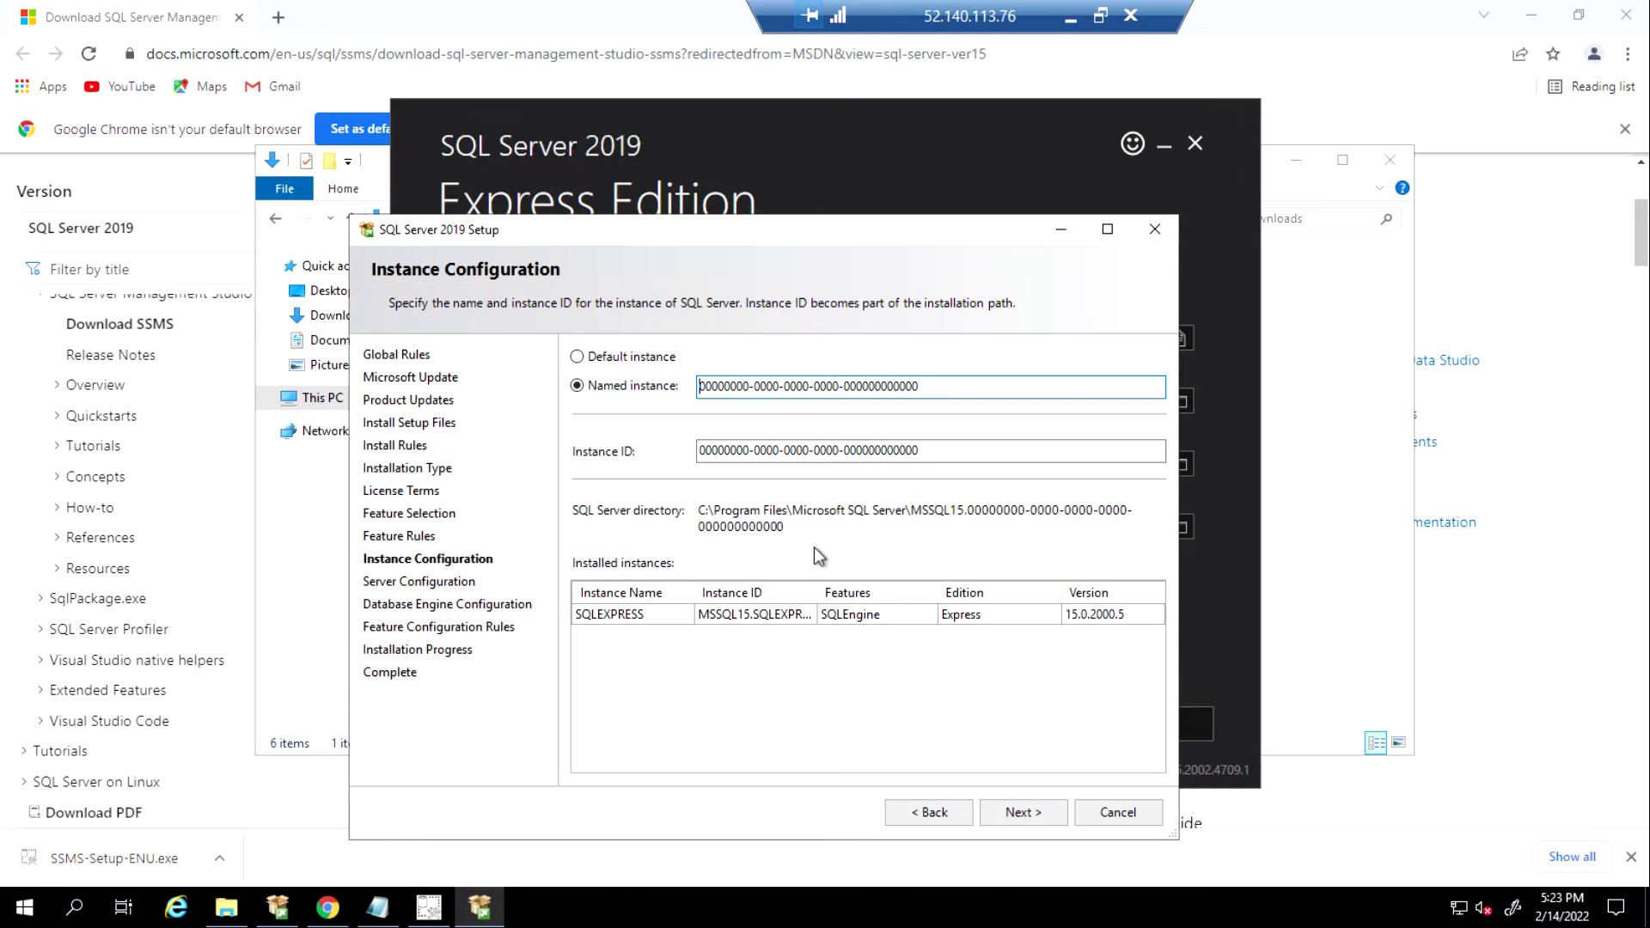
Set the named instance to DevA360.
click(935, 386)
key(ctrl+a)
text(De)
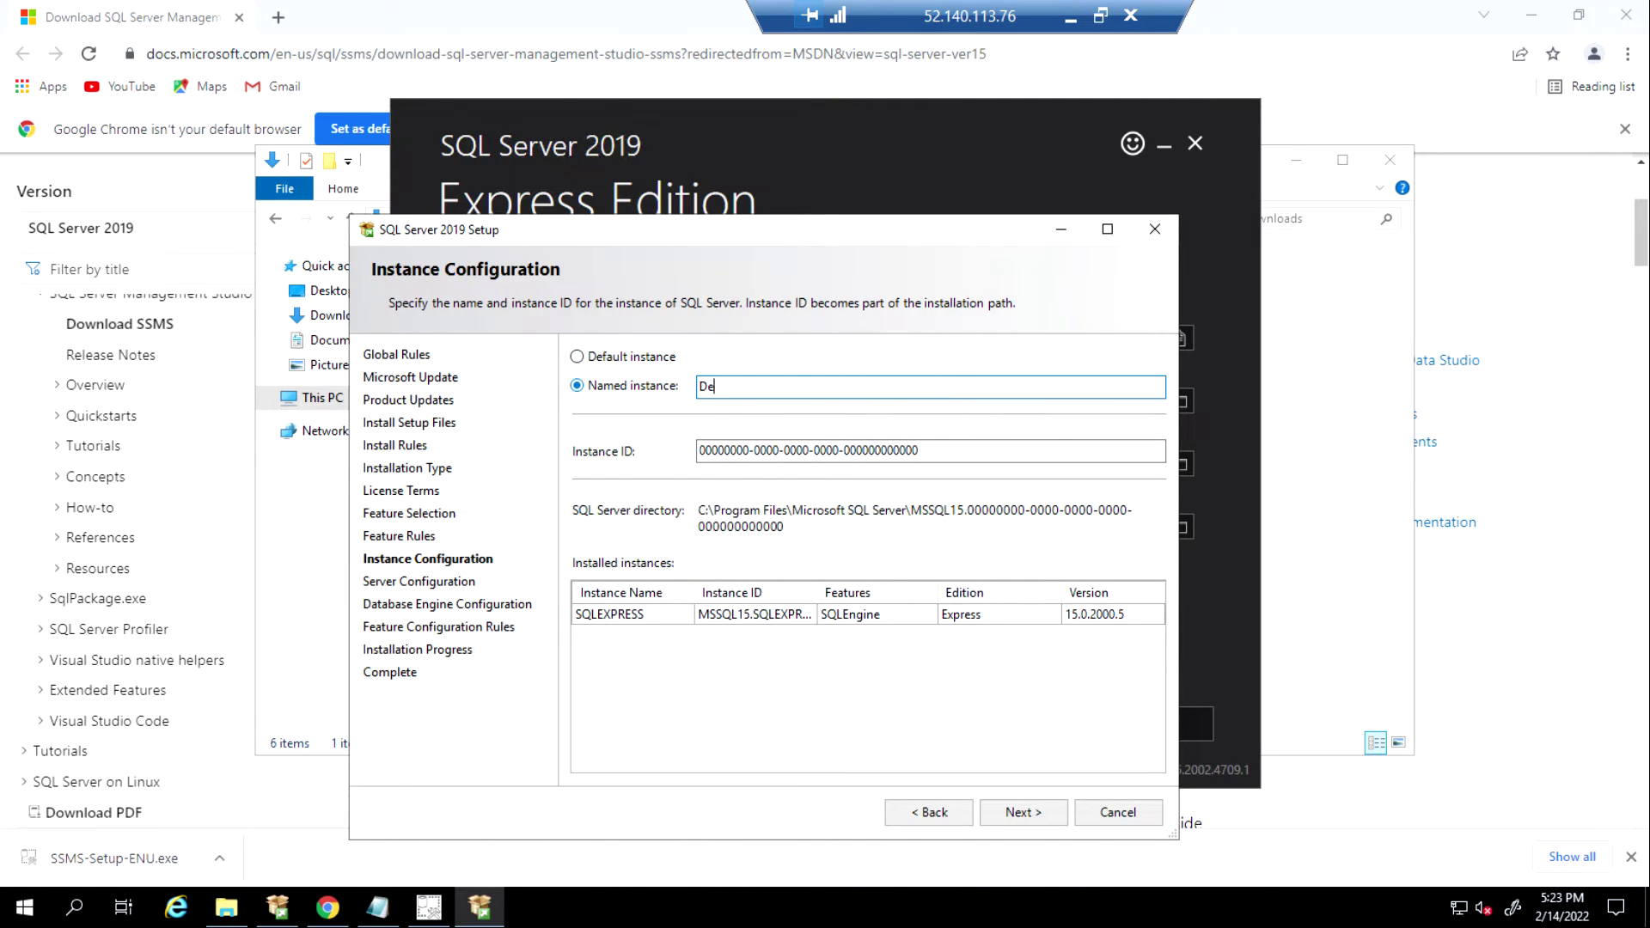
text(vA360)
key(Tab)
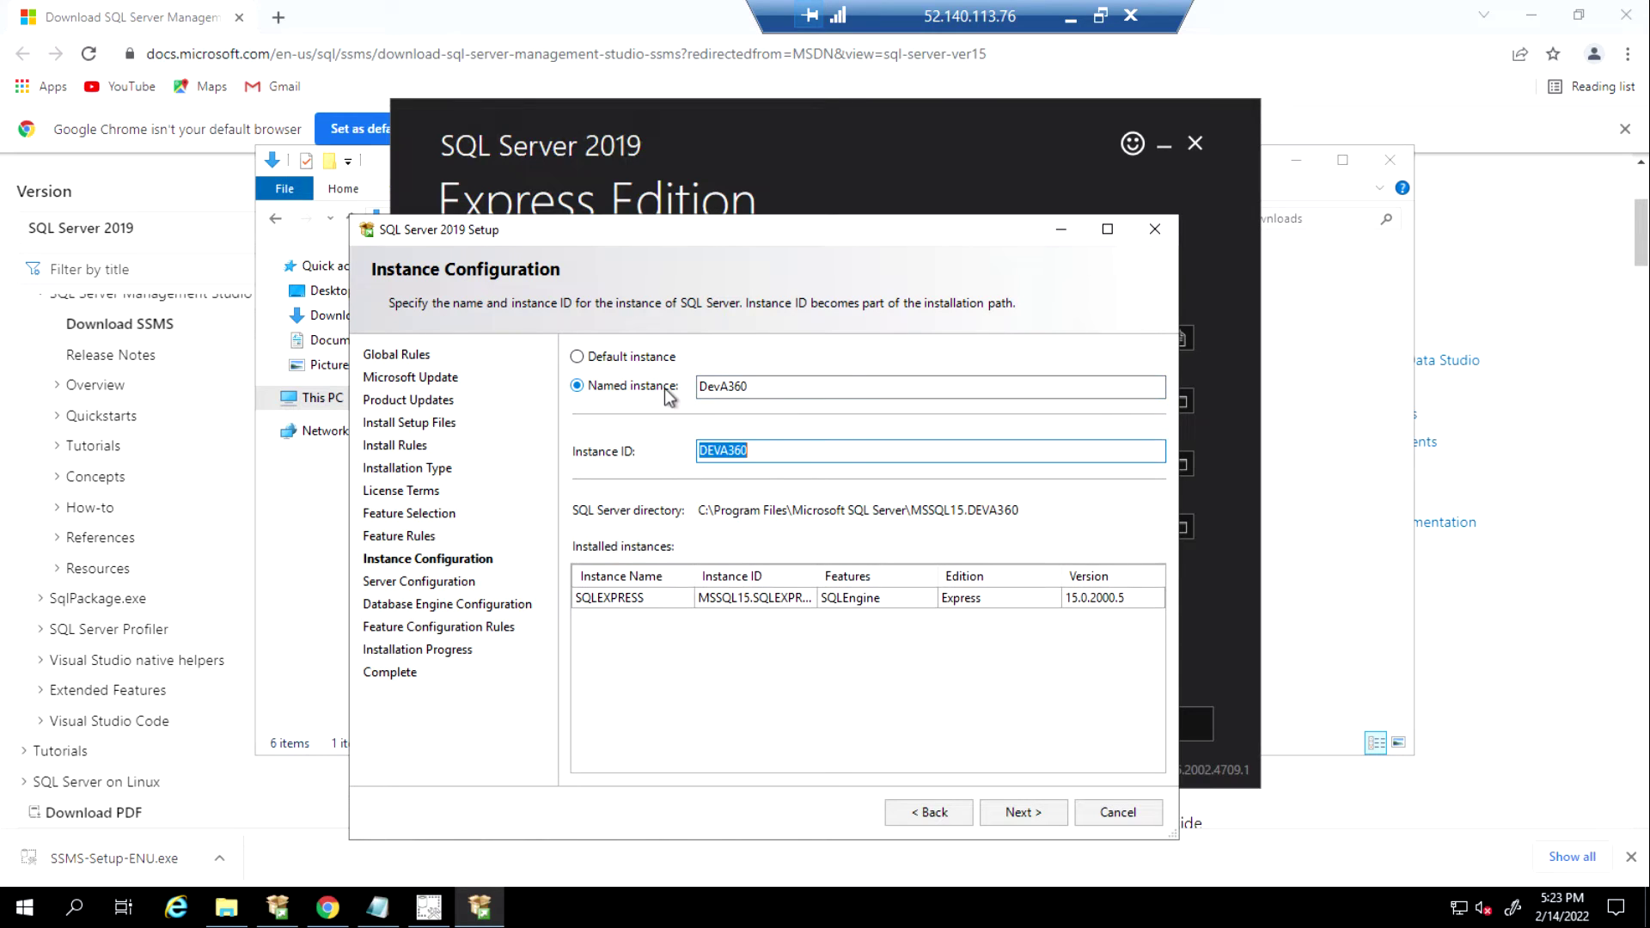
Accept the instance configuration, set the SQL Server Browser startup type to Automatic and continue to the database engine configuration.
click(1032, 815)
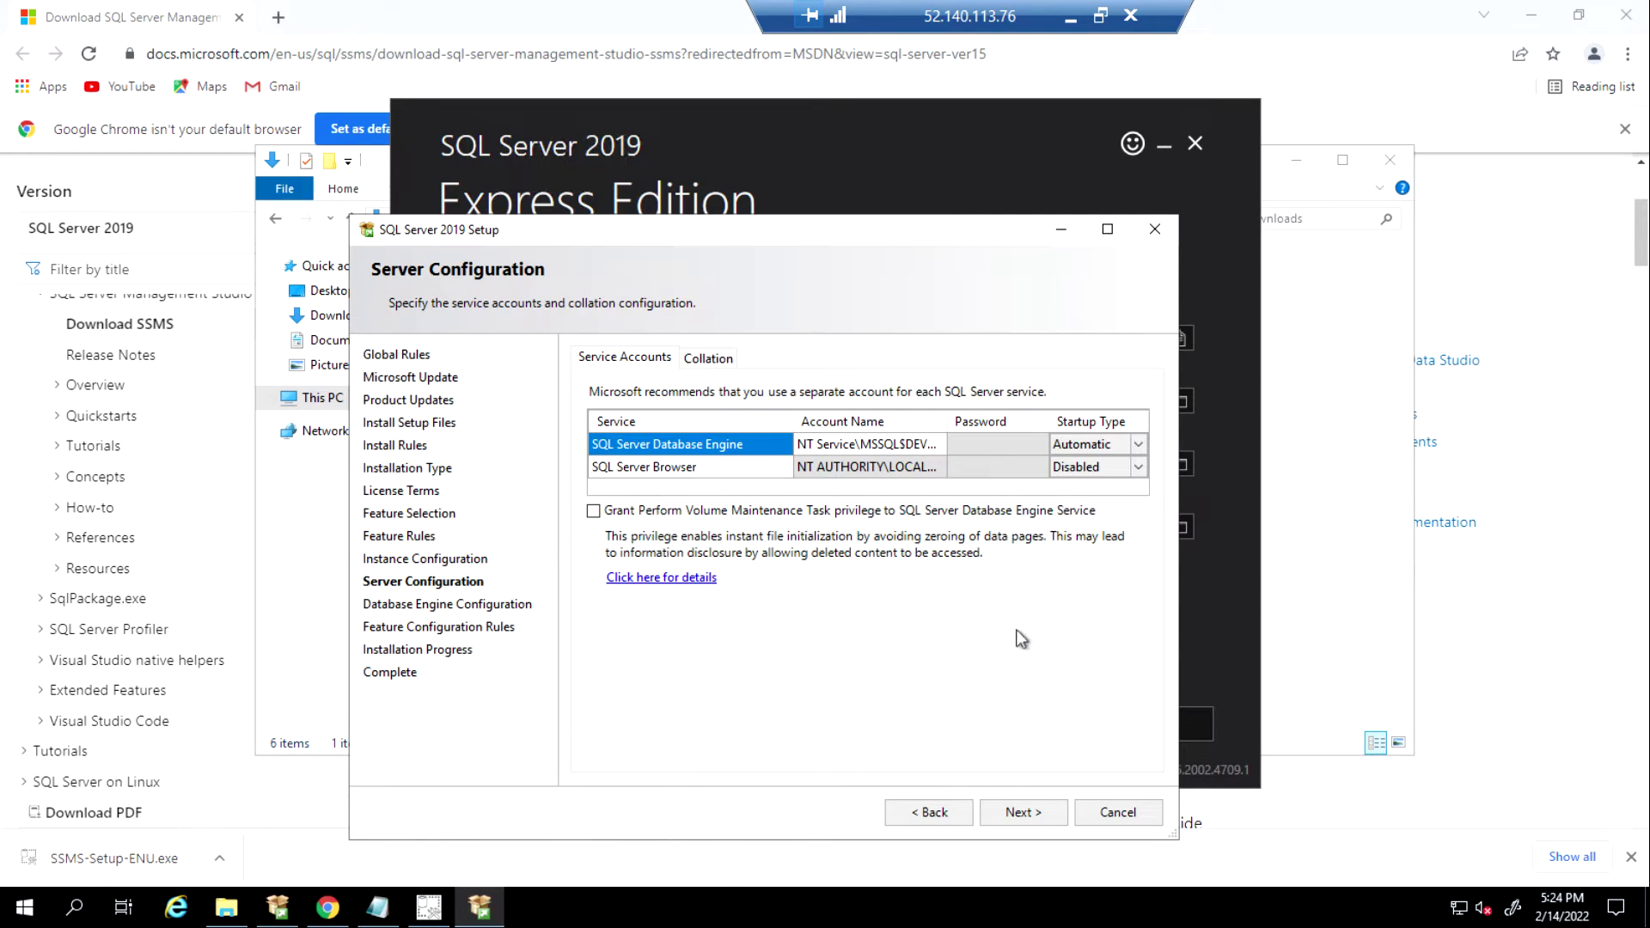
click(1138, 467)
click(1138, 467)
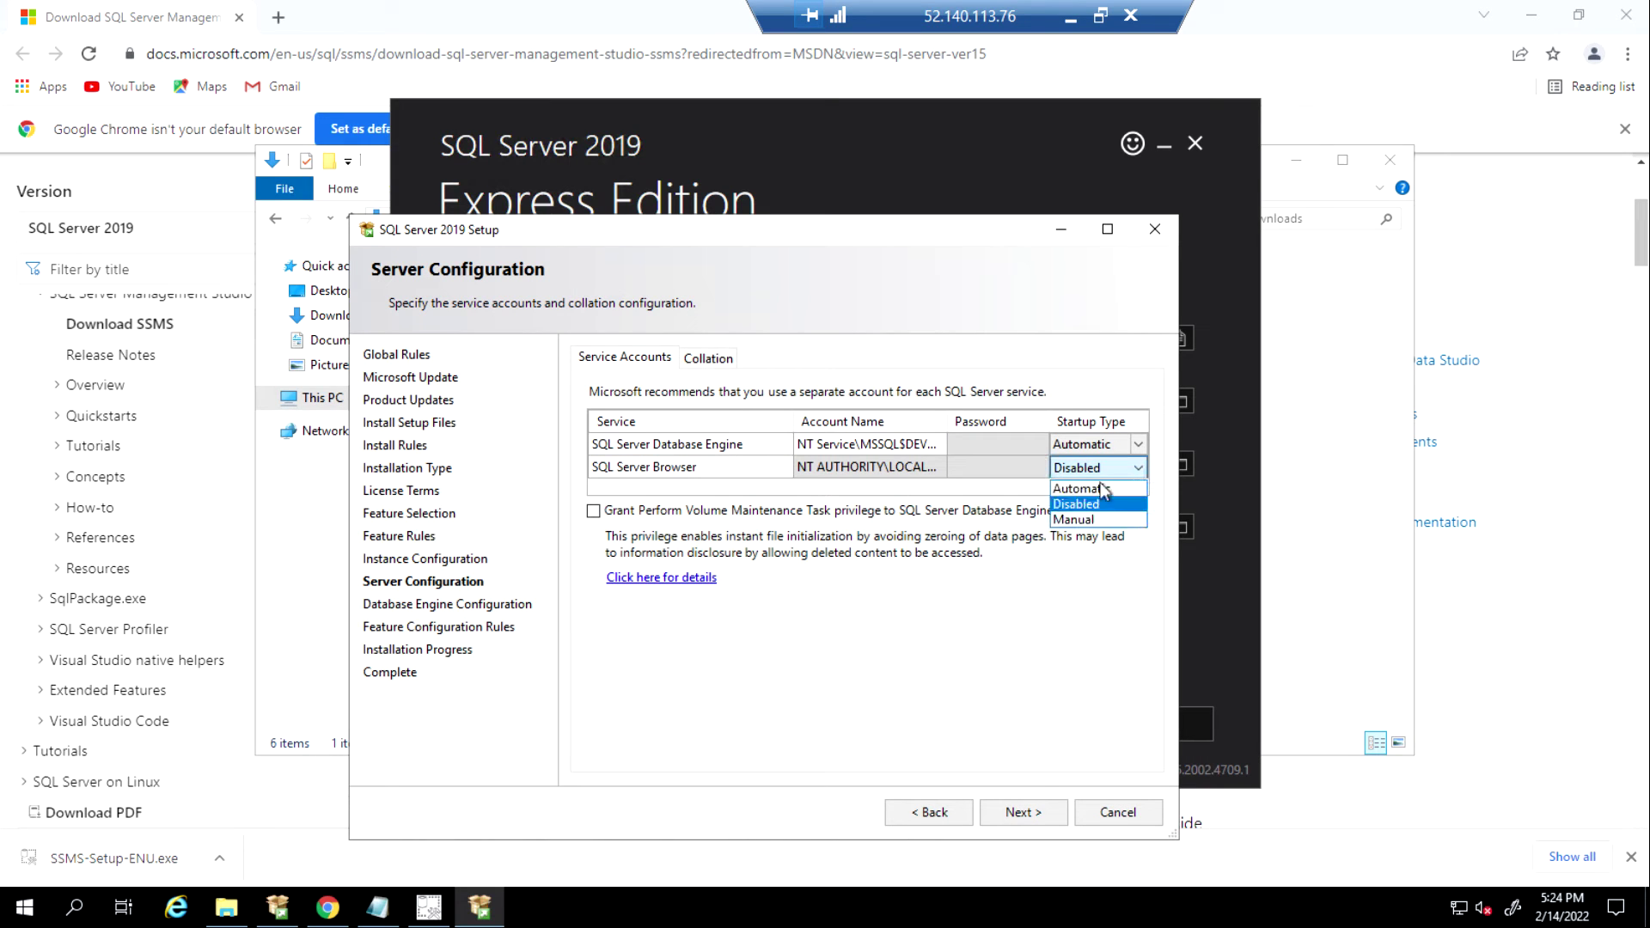
click(1085, 487)
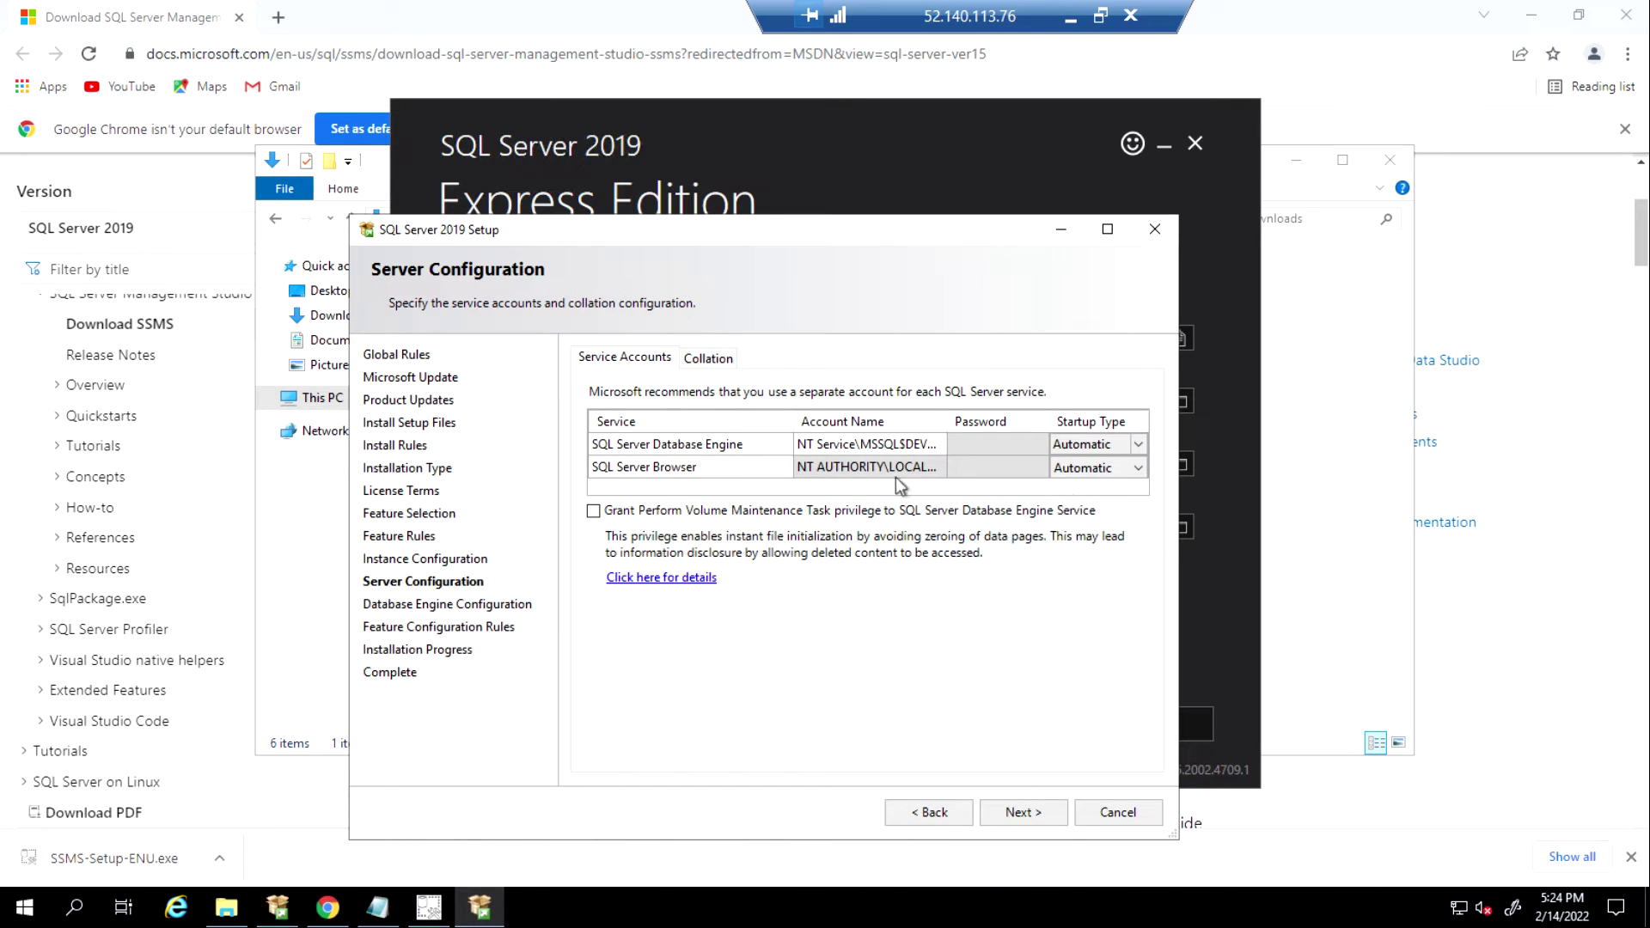
click(1024, 812)
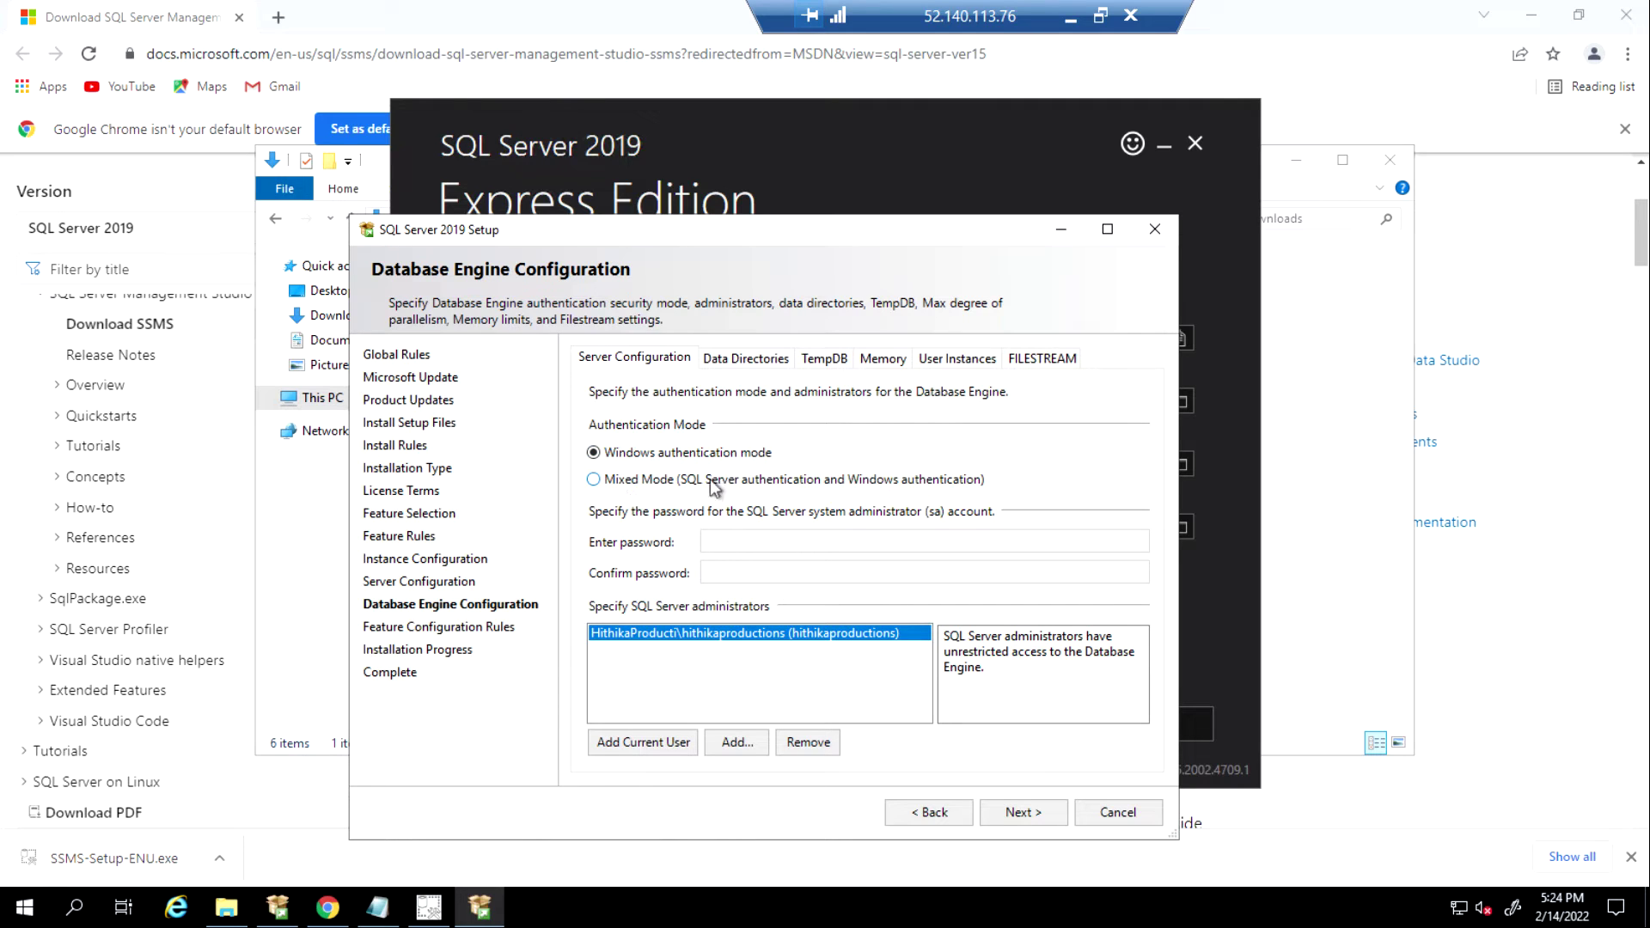
Choose Mixed Mode authentication, enter and confirm the system administrator (sa) password, and start the installation.
click(594, 479)
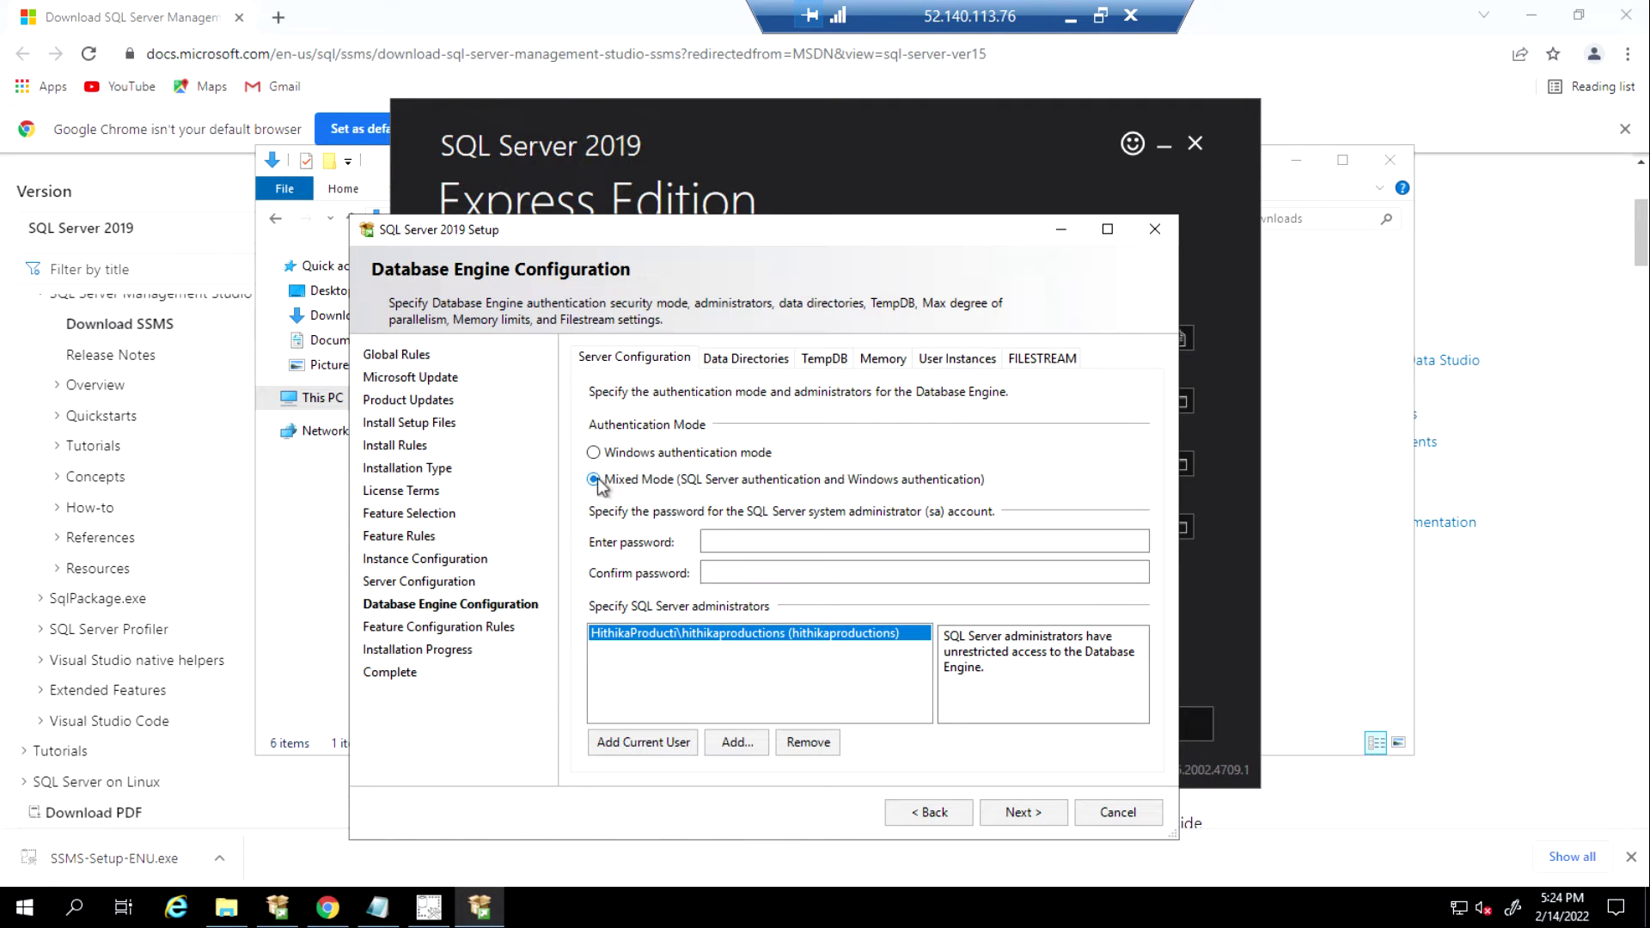
click(738, 539)
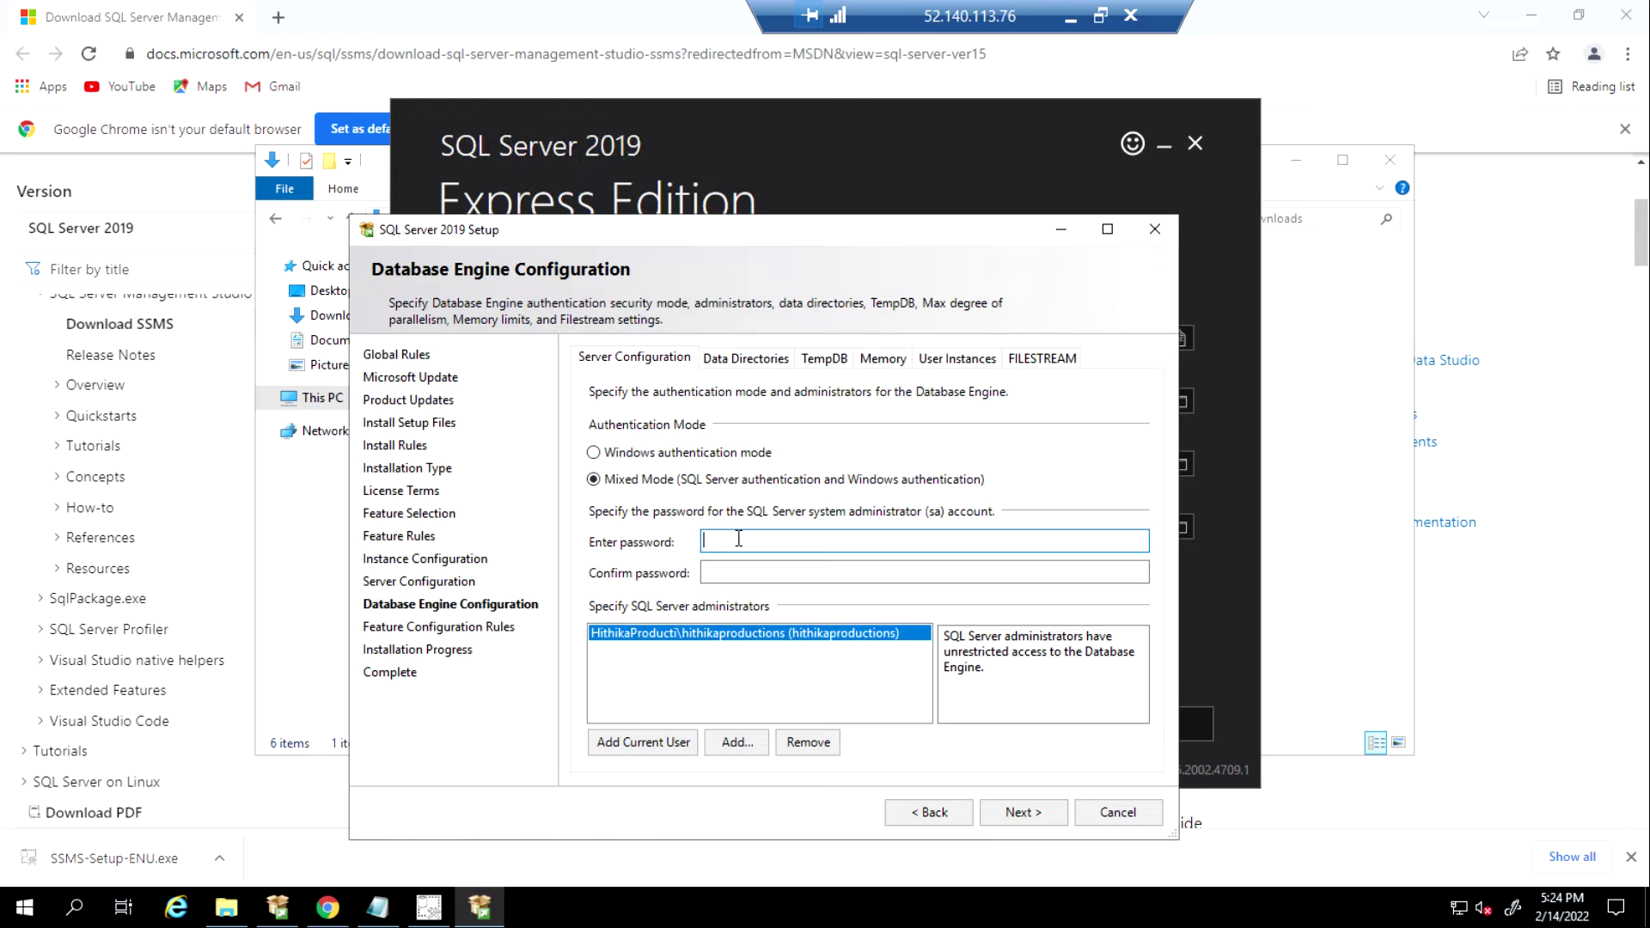
text(****************)
key(Tab)
text(*****)
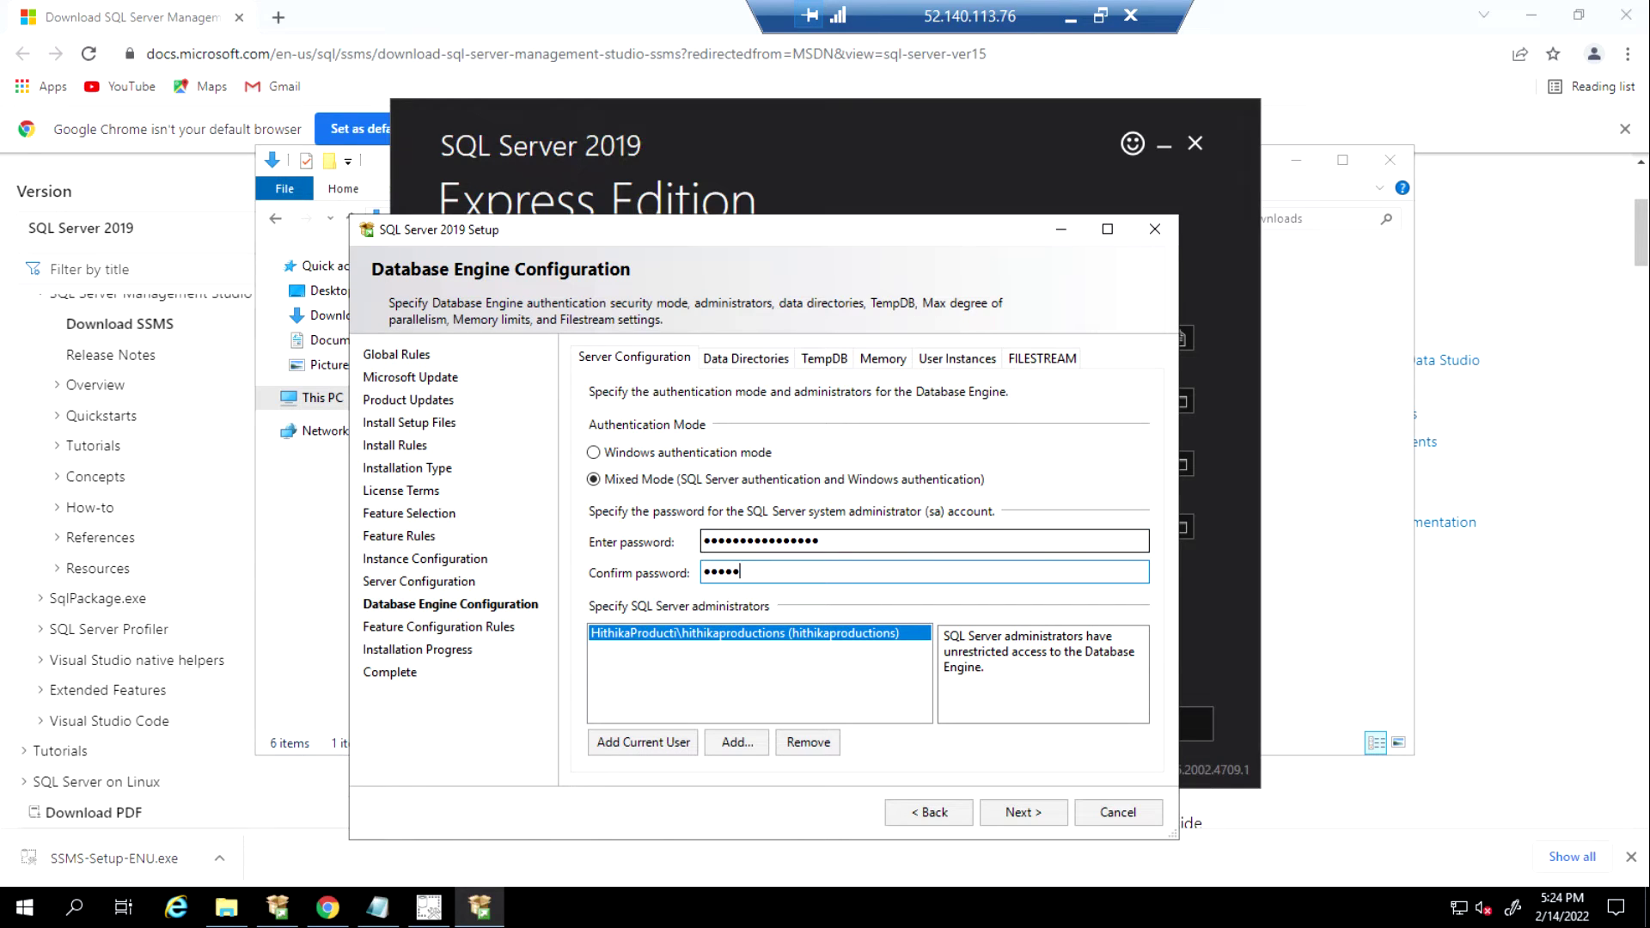
text(***********)
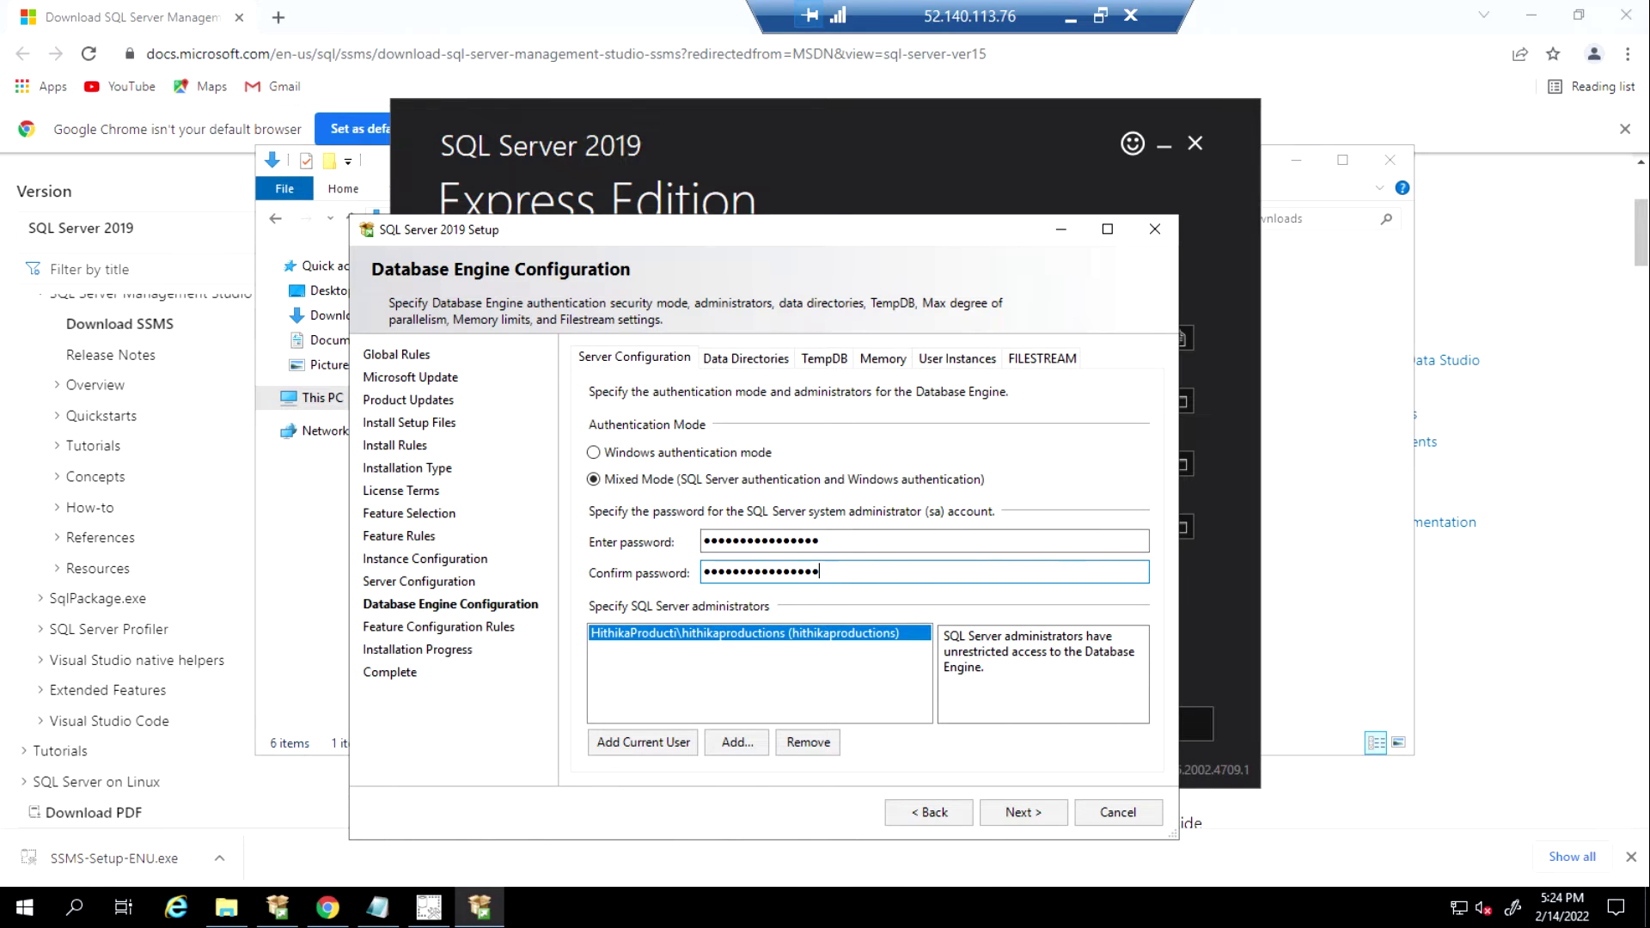
click(1009, 809)
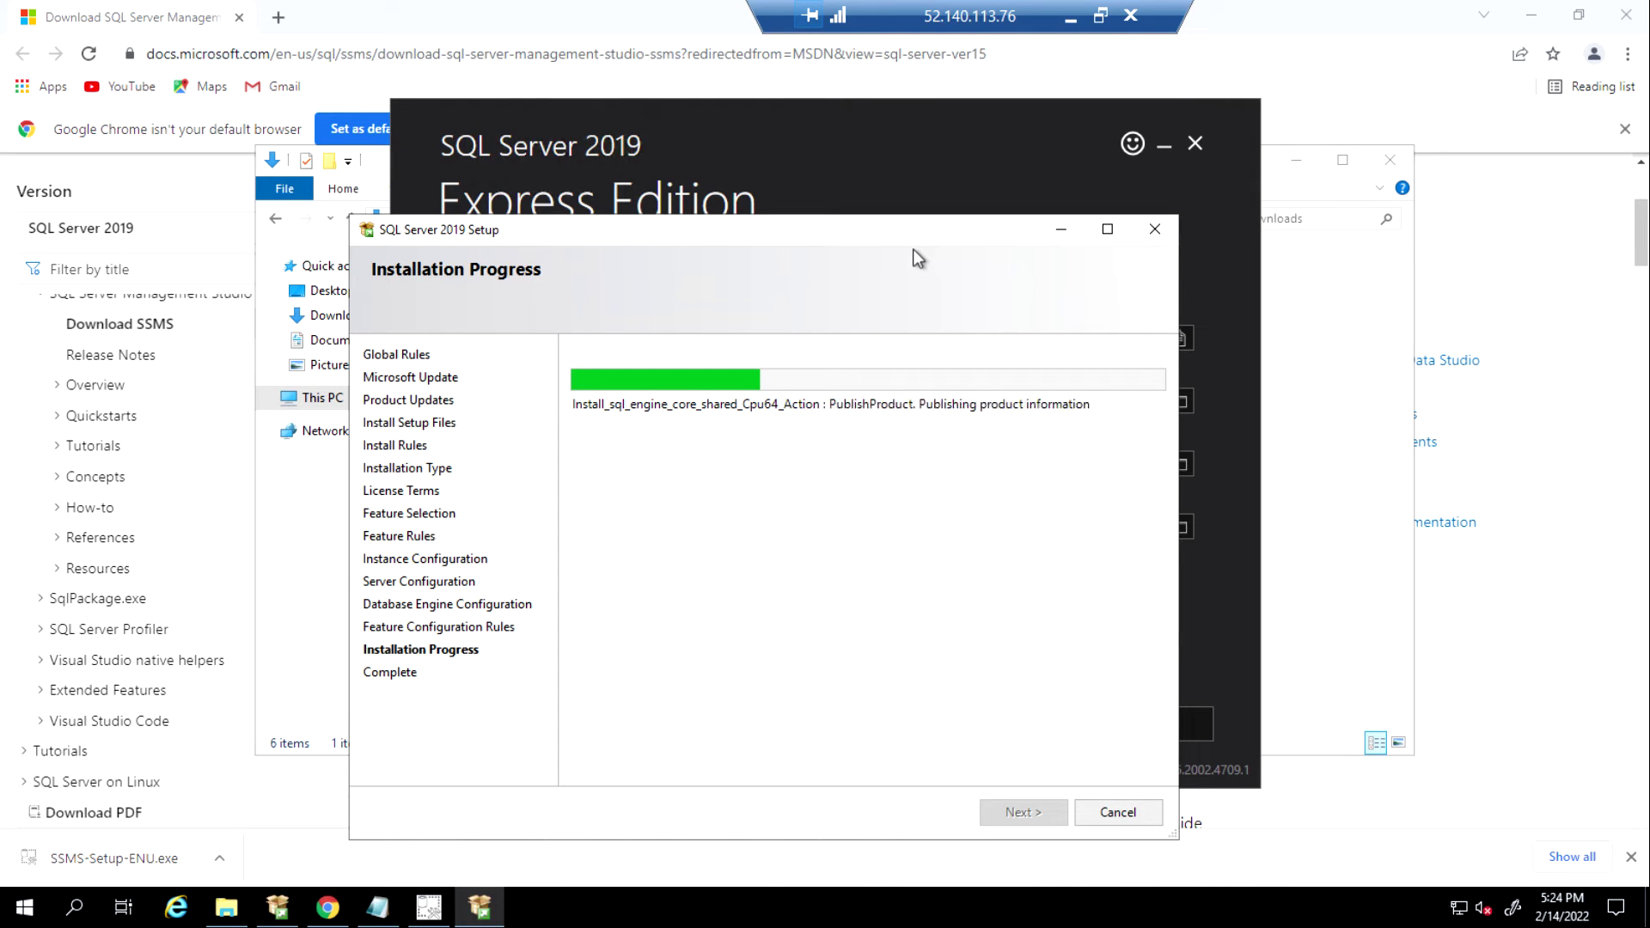
click(1069, 19)
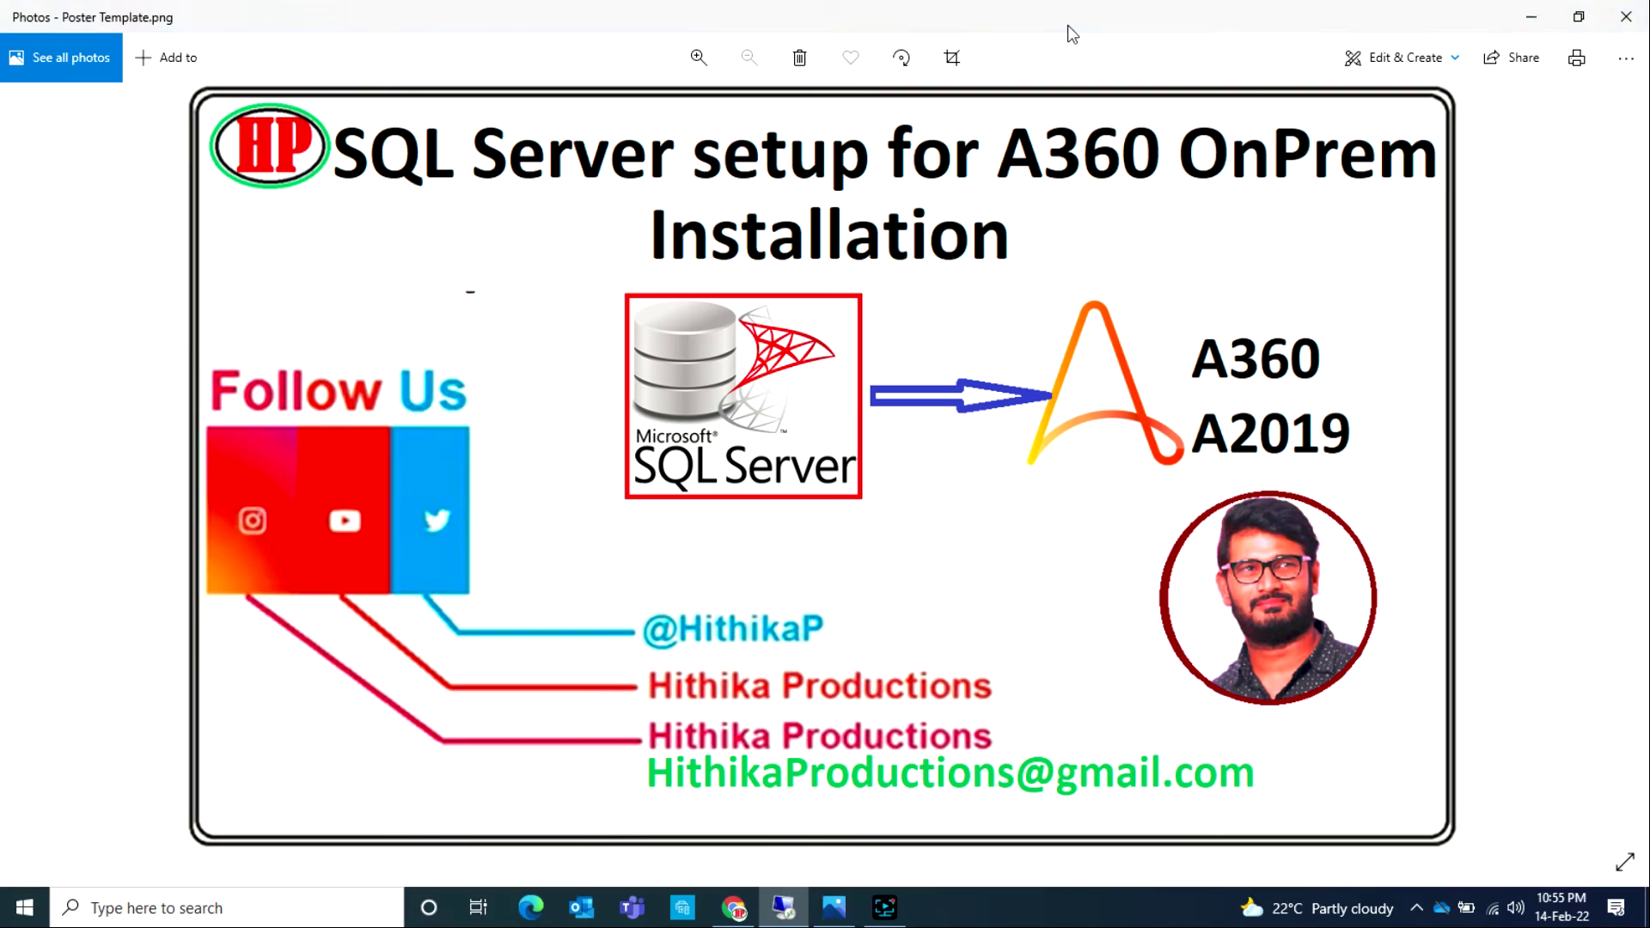
click(901, 911)
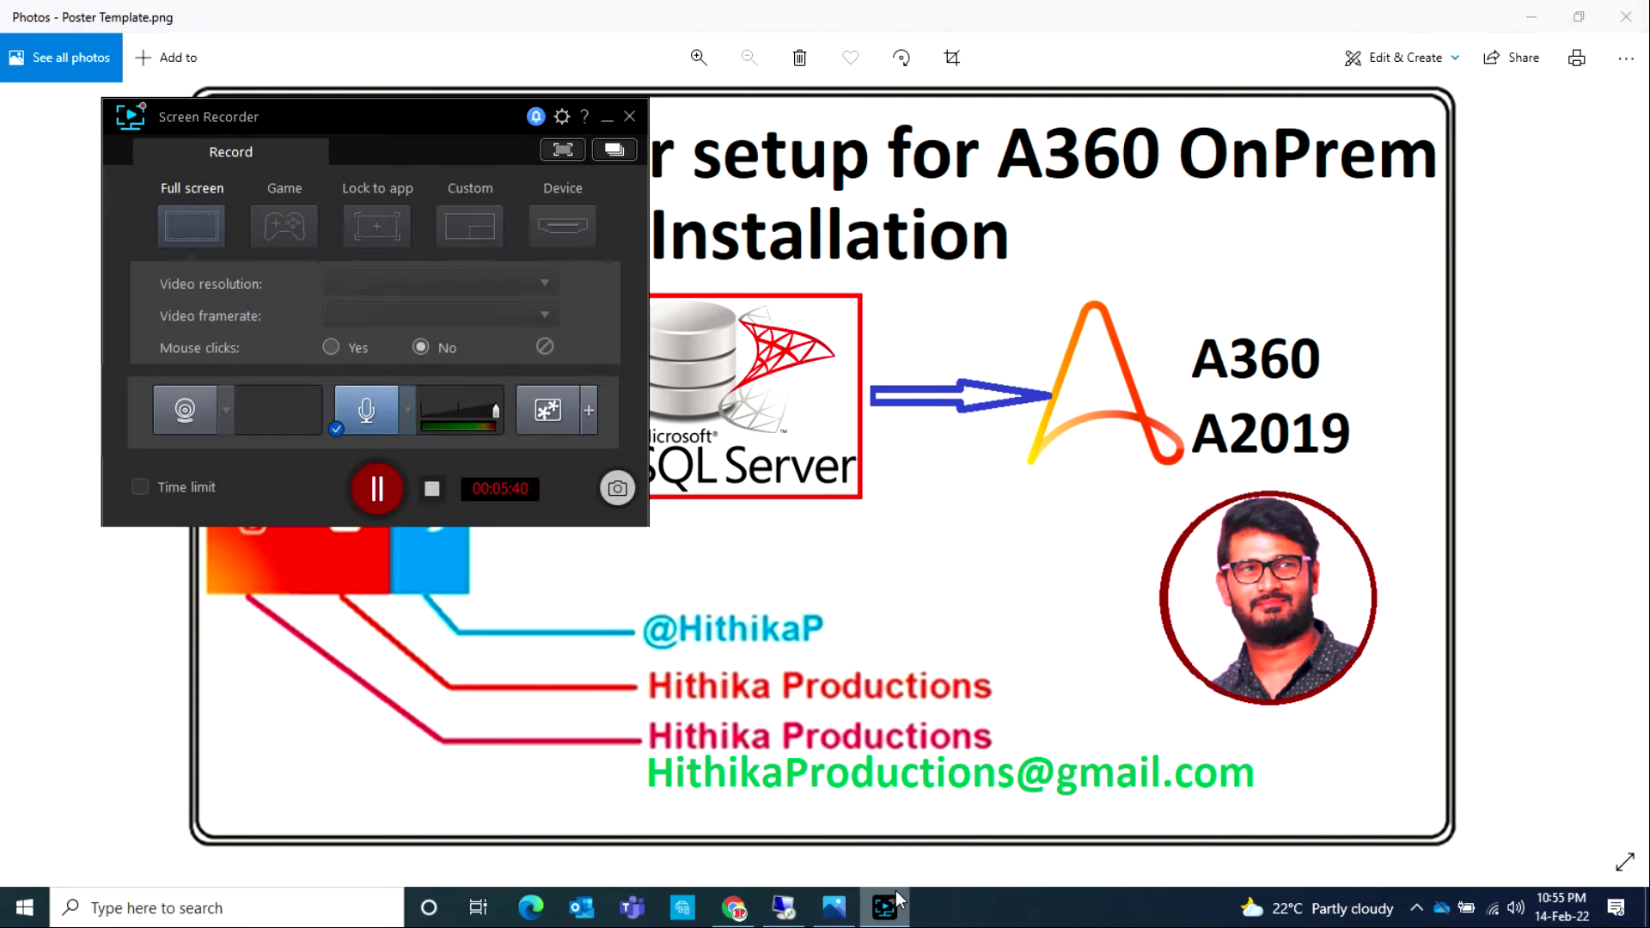
click(376, 488)
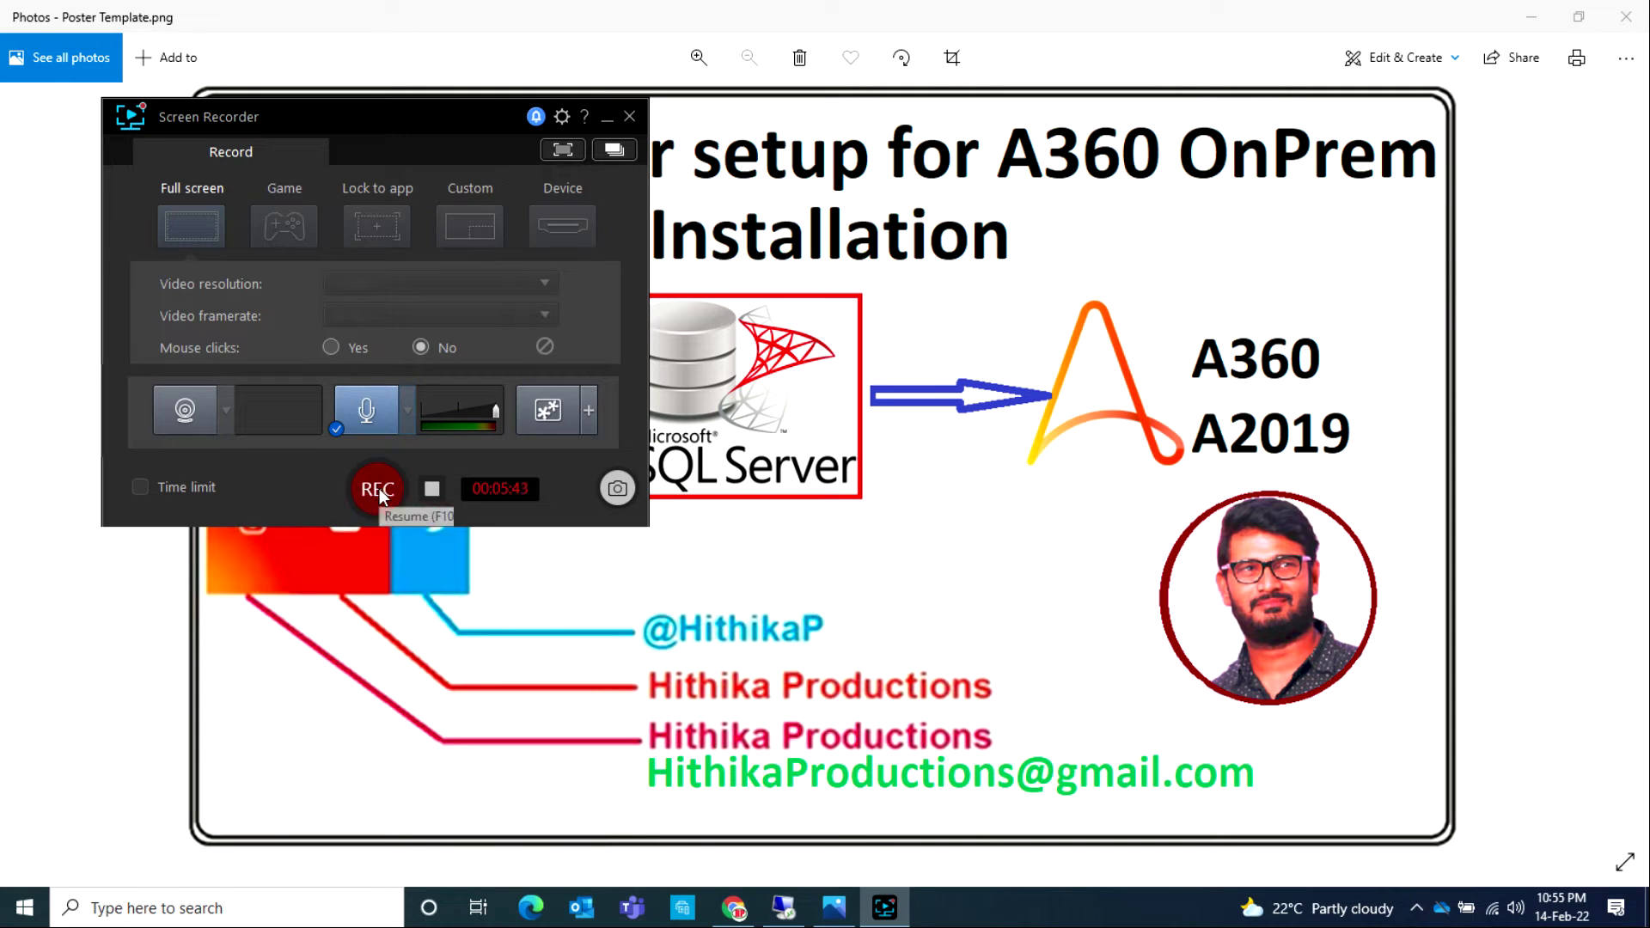
click(767, 915)
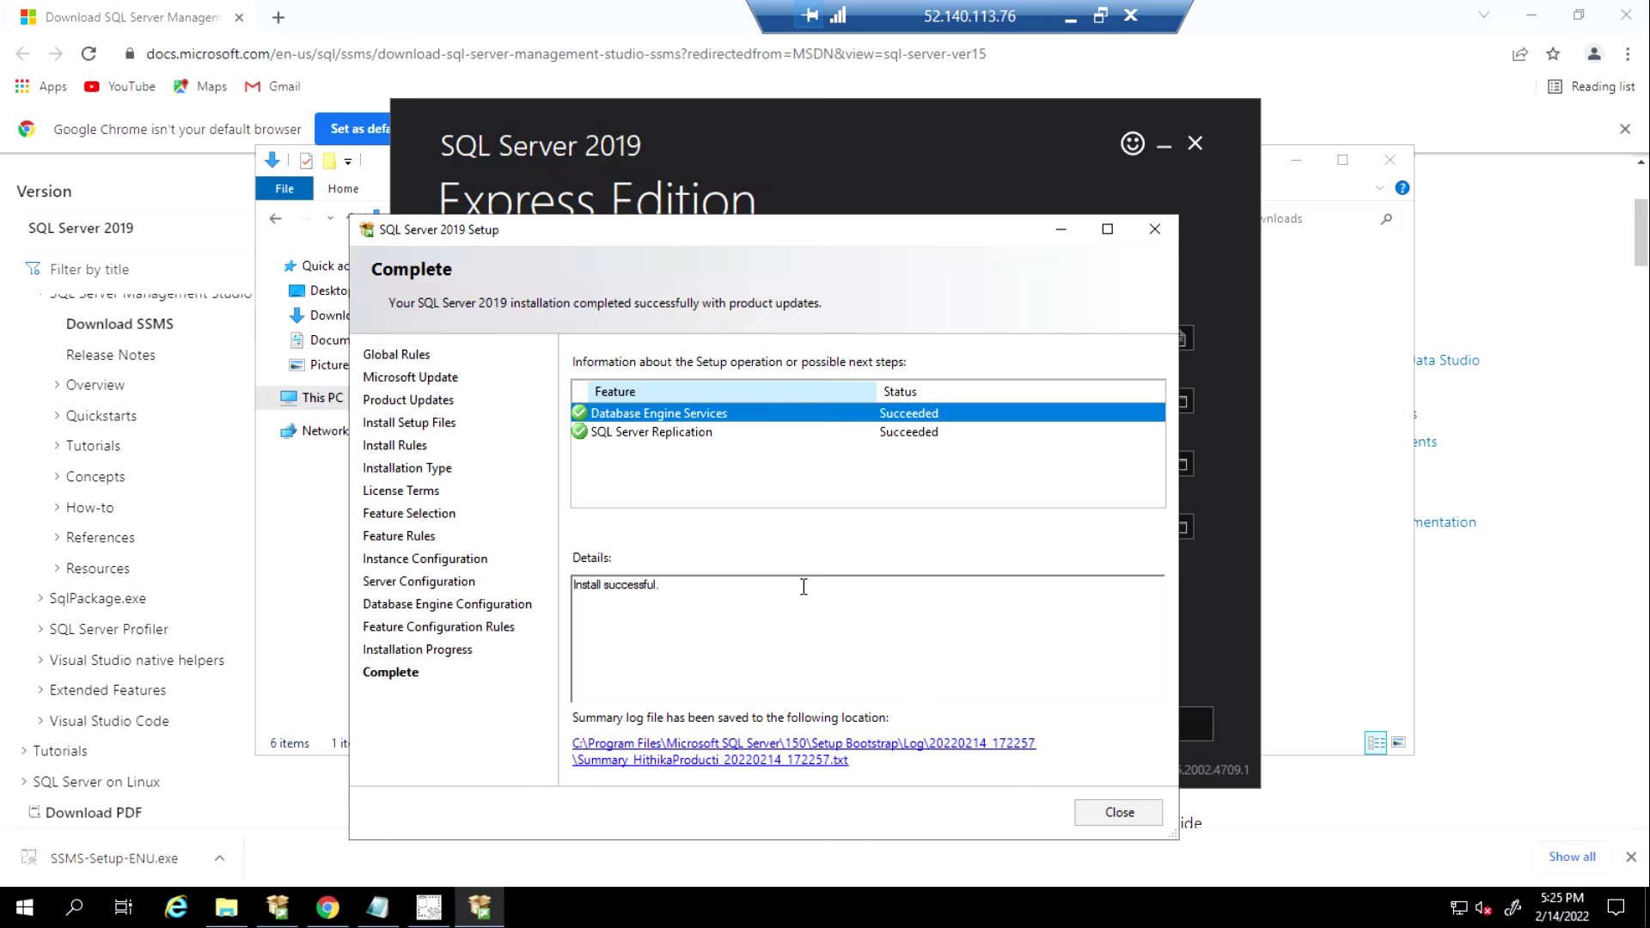
Close the completed SQL Server setup and start installing SQL Server Management Studio 18.10 in its default location.
click(1120, 811)
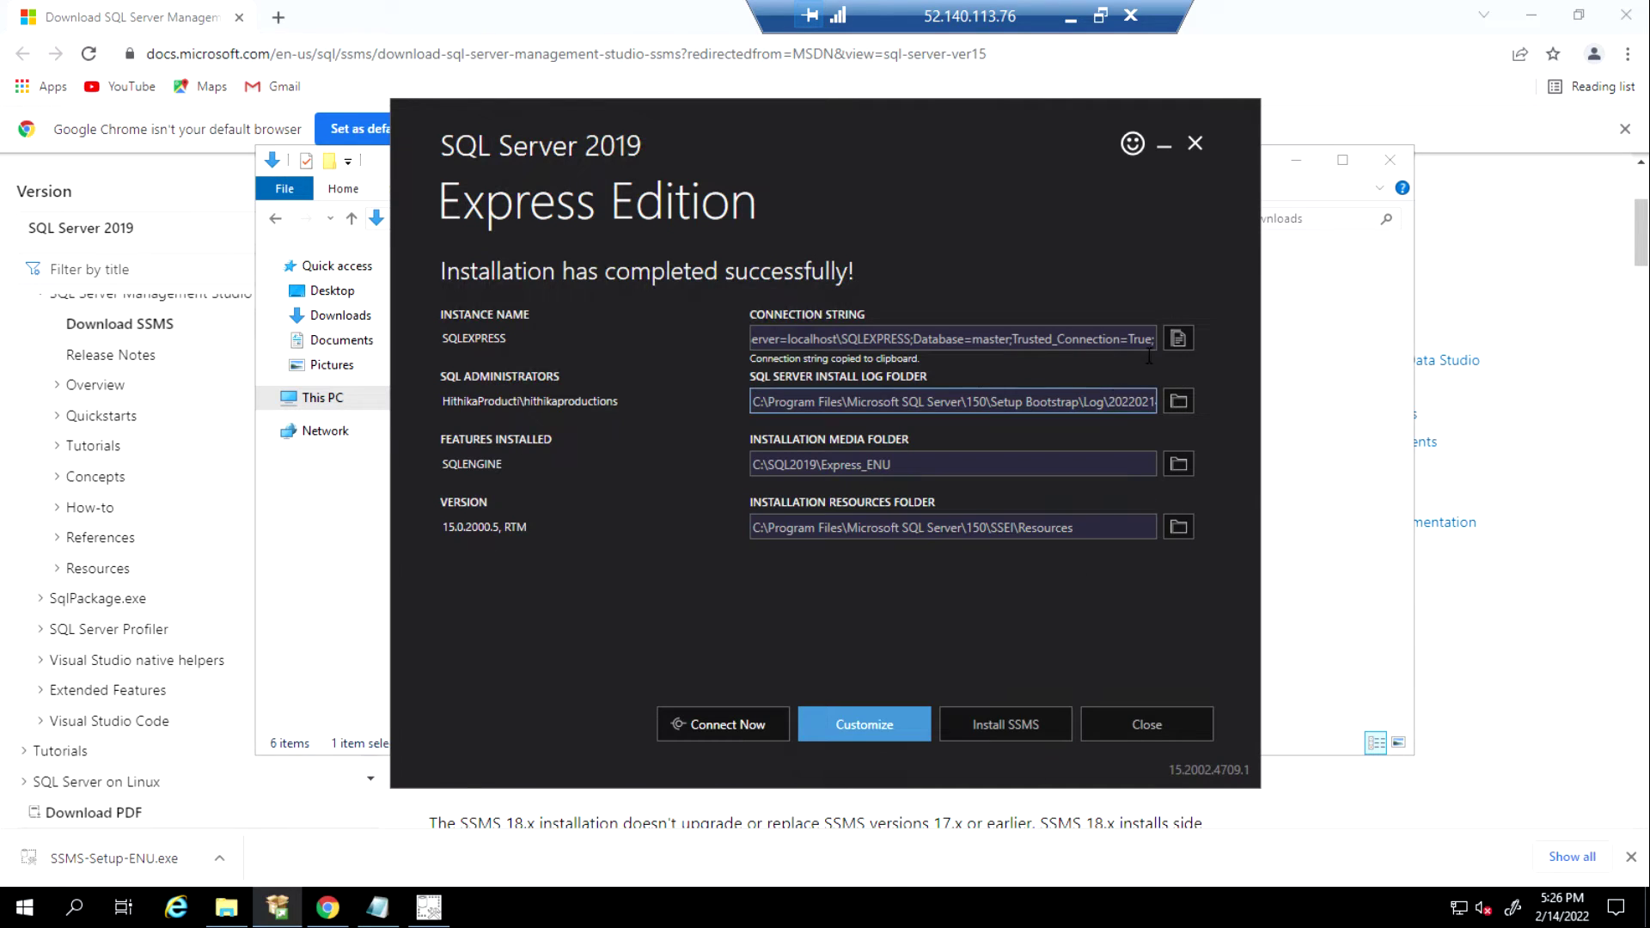
click(429, 908)
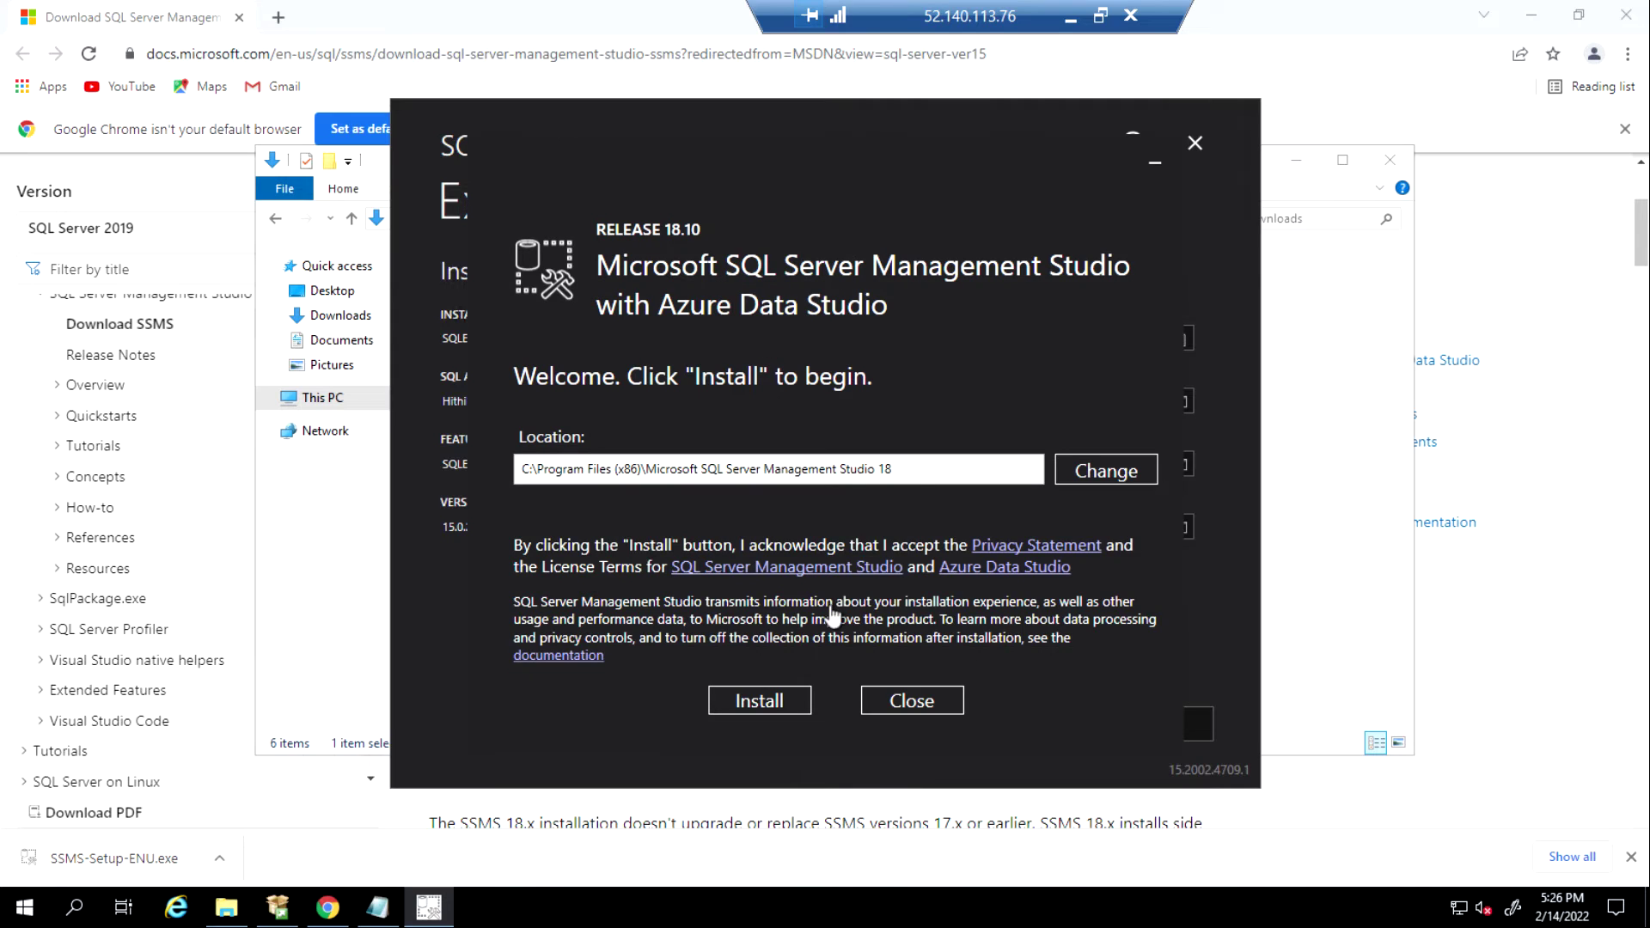
click(756, 701)
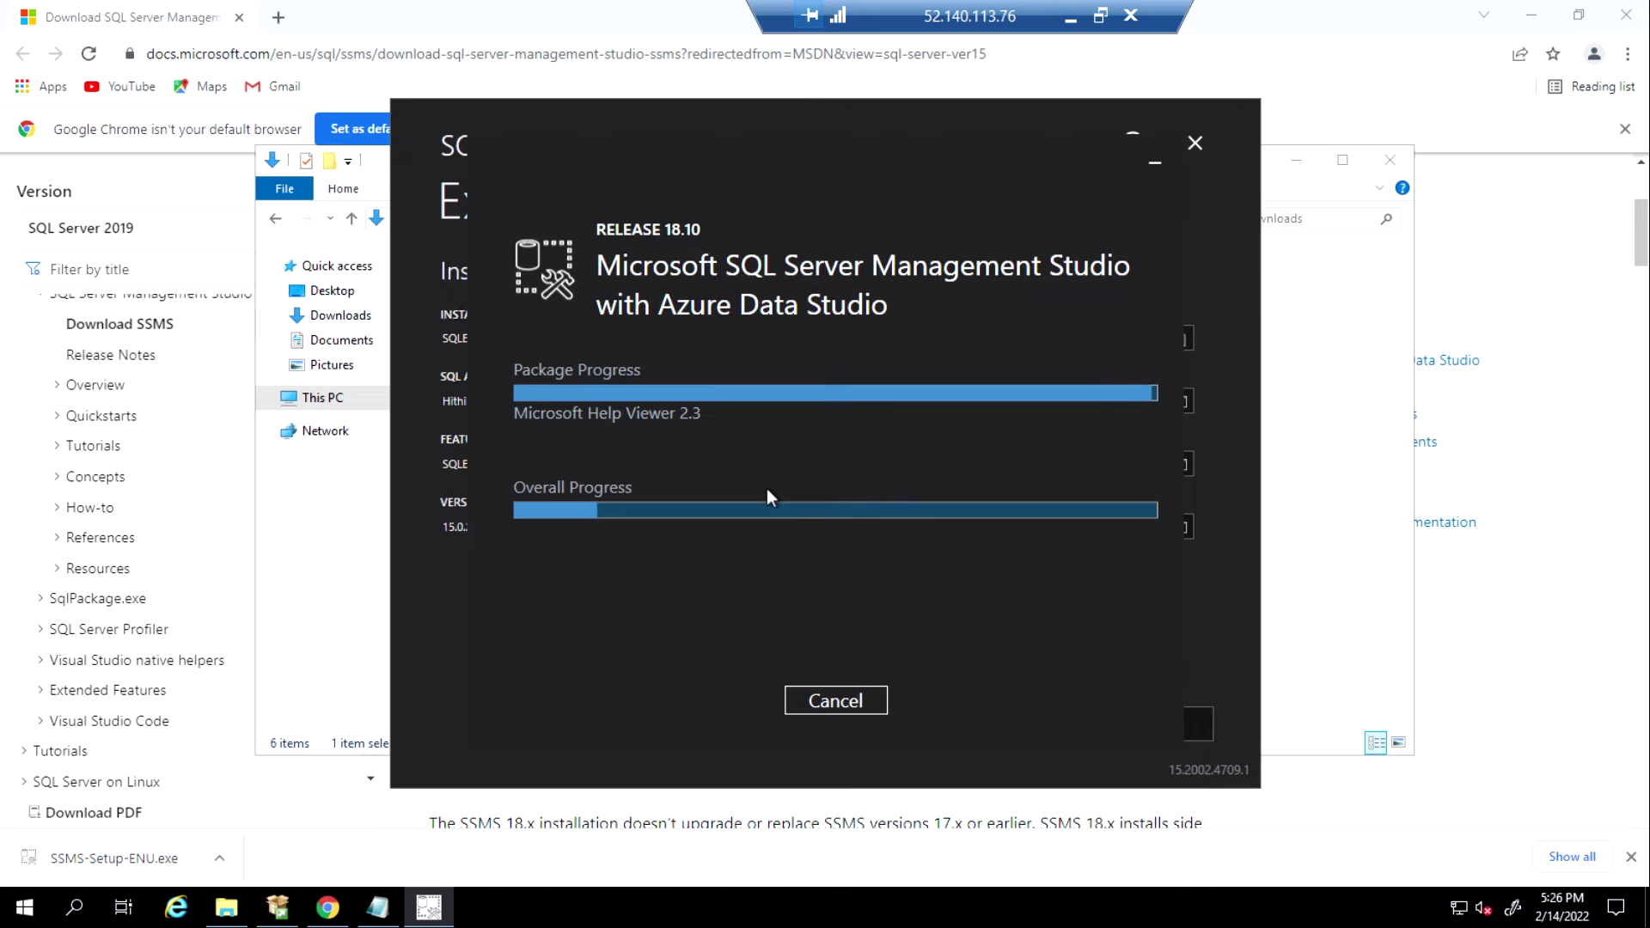
Minimize the Downloads folder window and search Windows for "sql" to look over the installed SQL Server apps.
click(1284, 184)
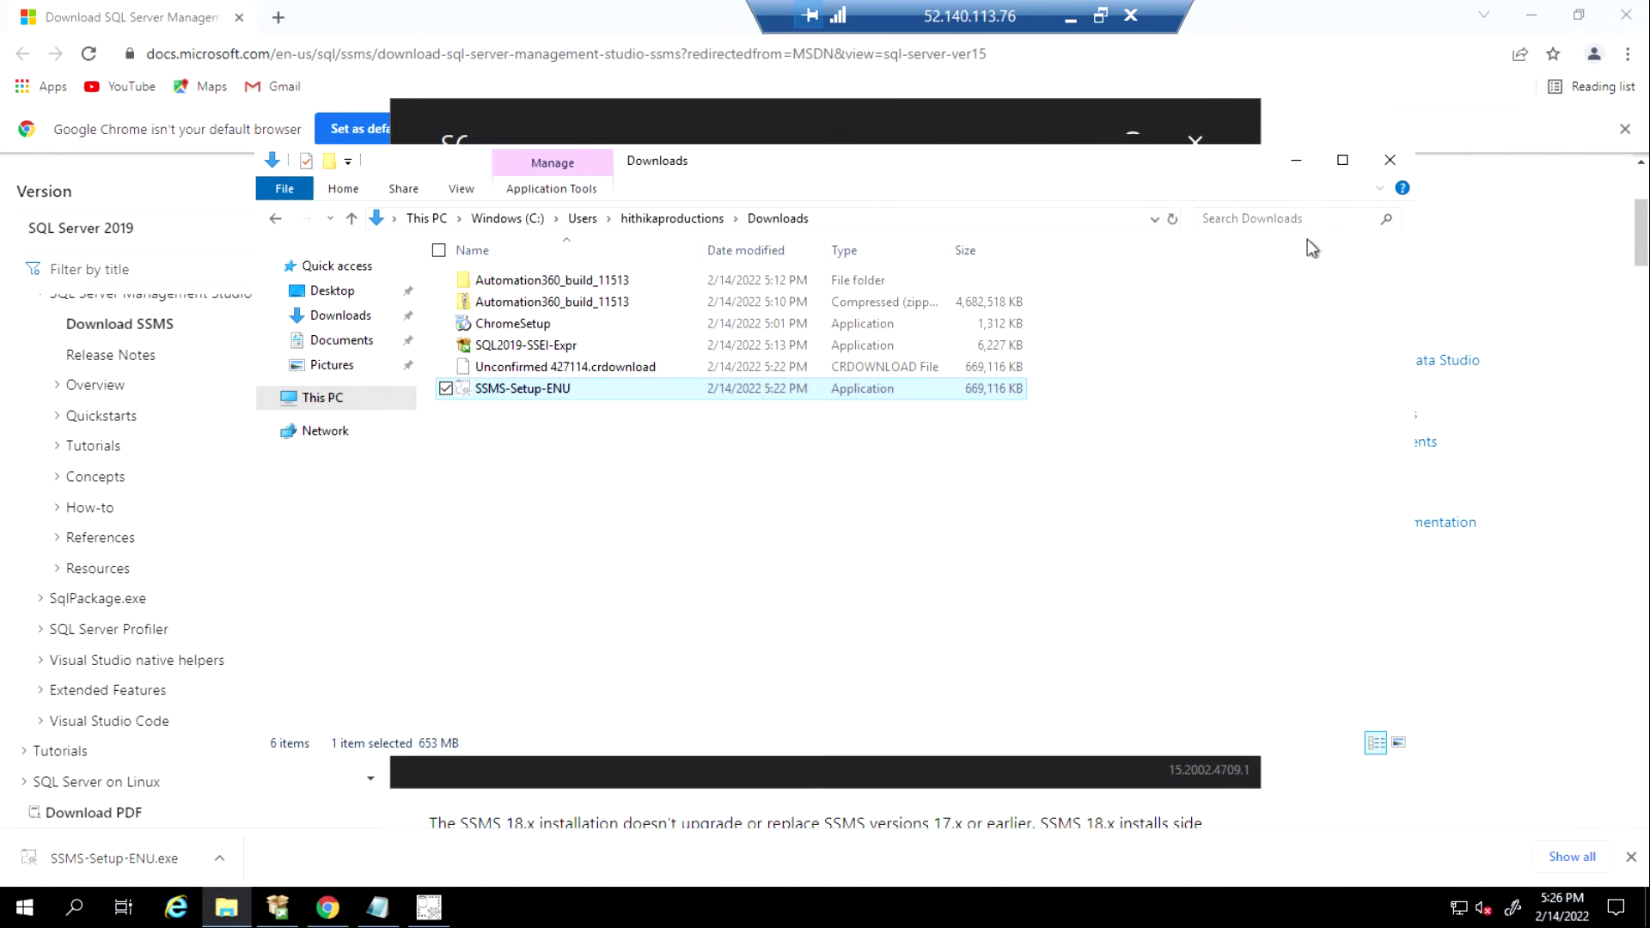
click(1297, 164)
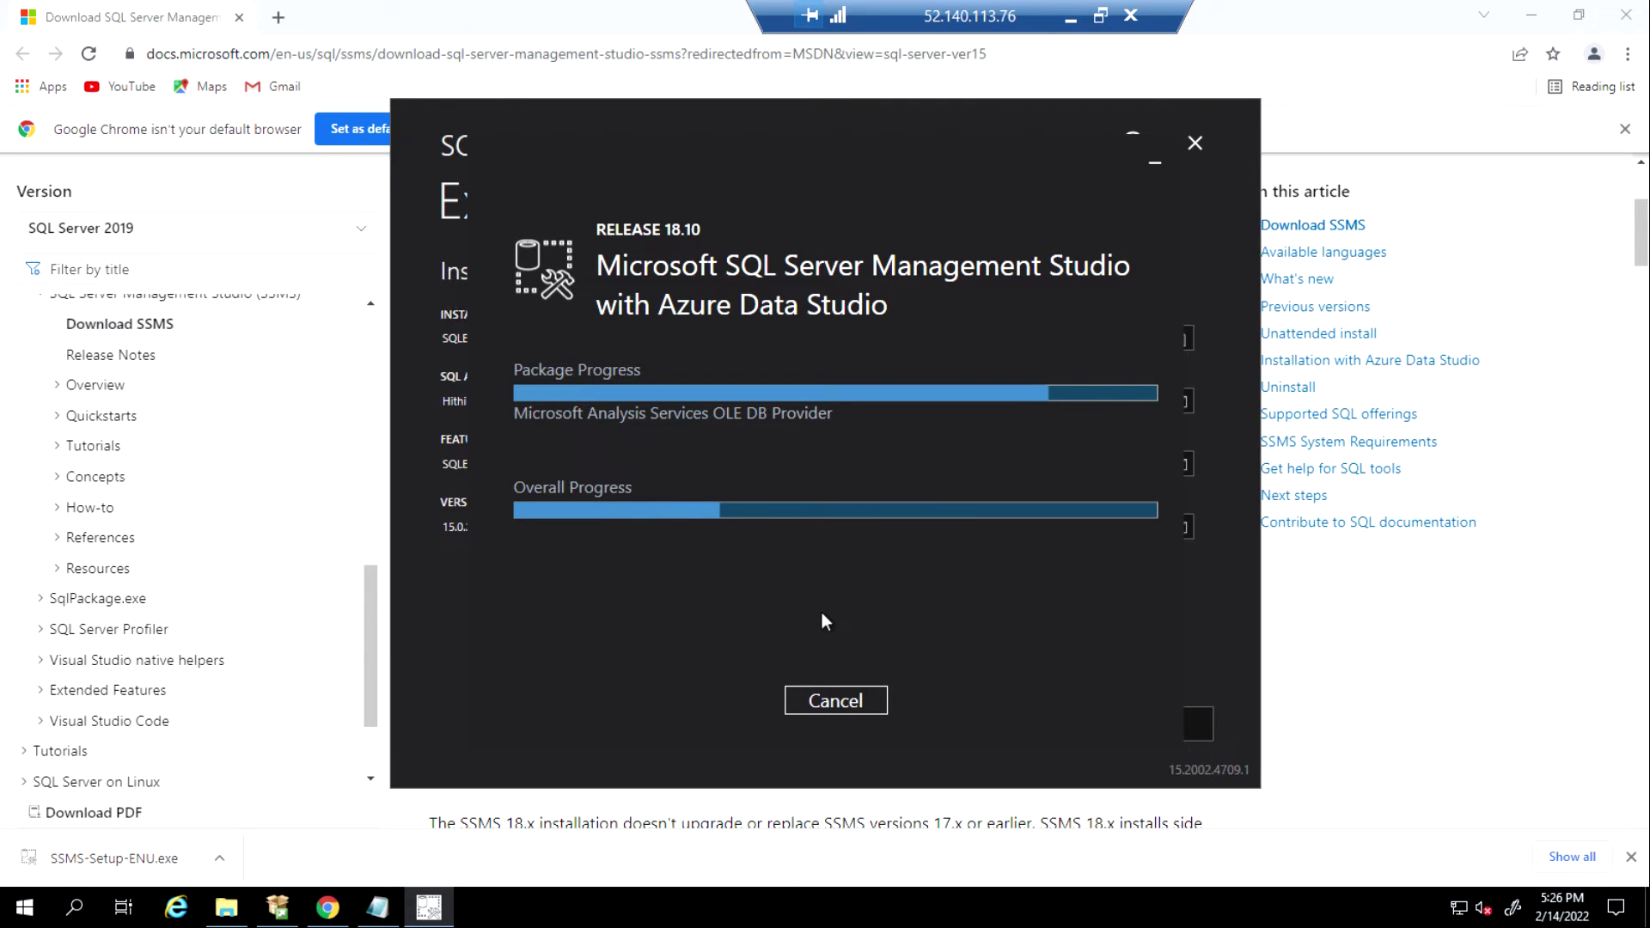
click(75, 907)
text(sql)
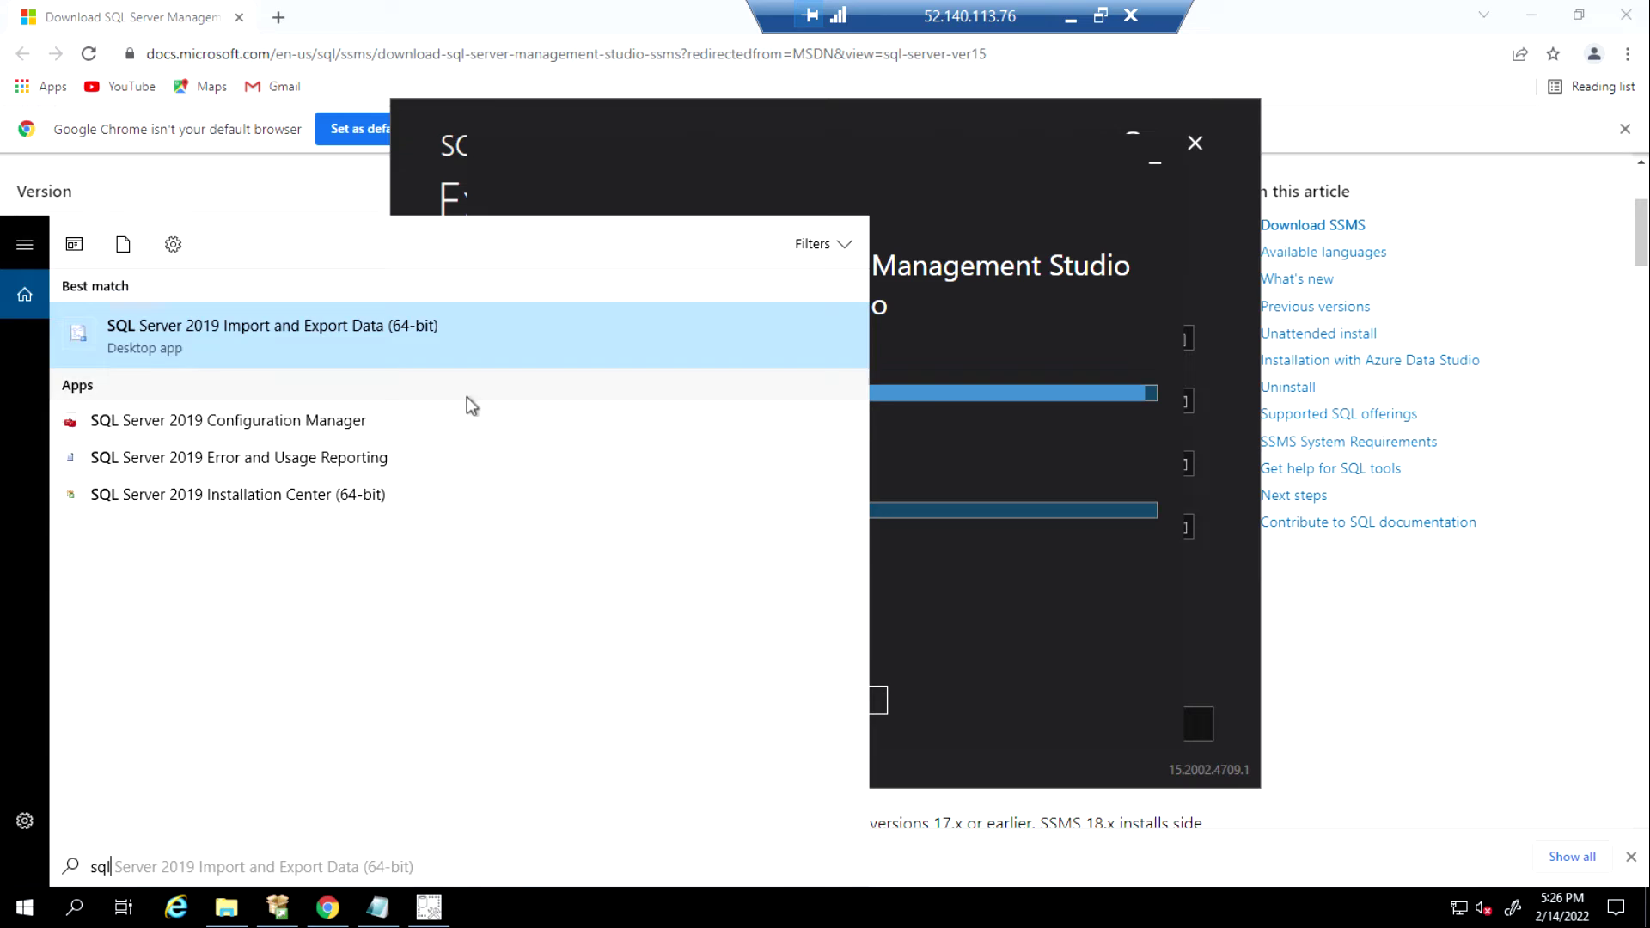
click(1038, 596)
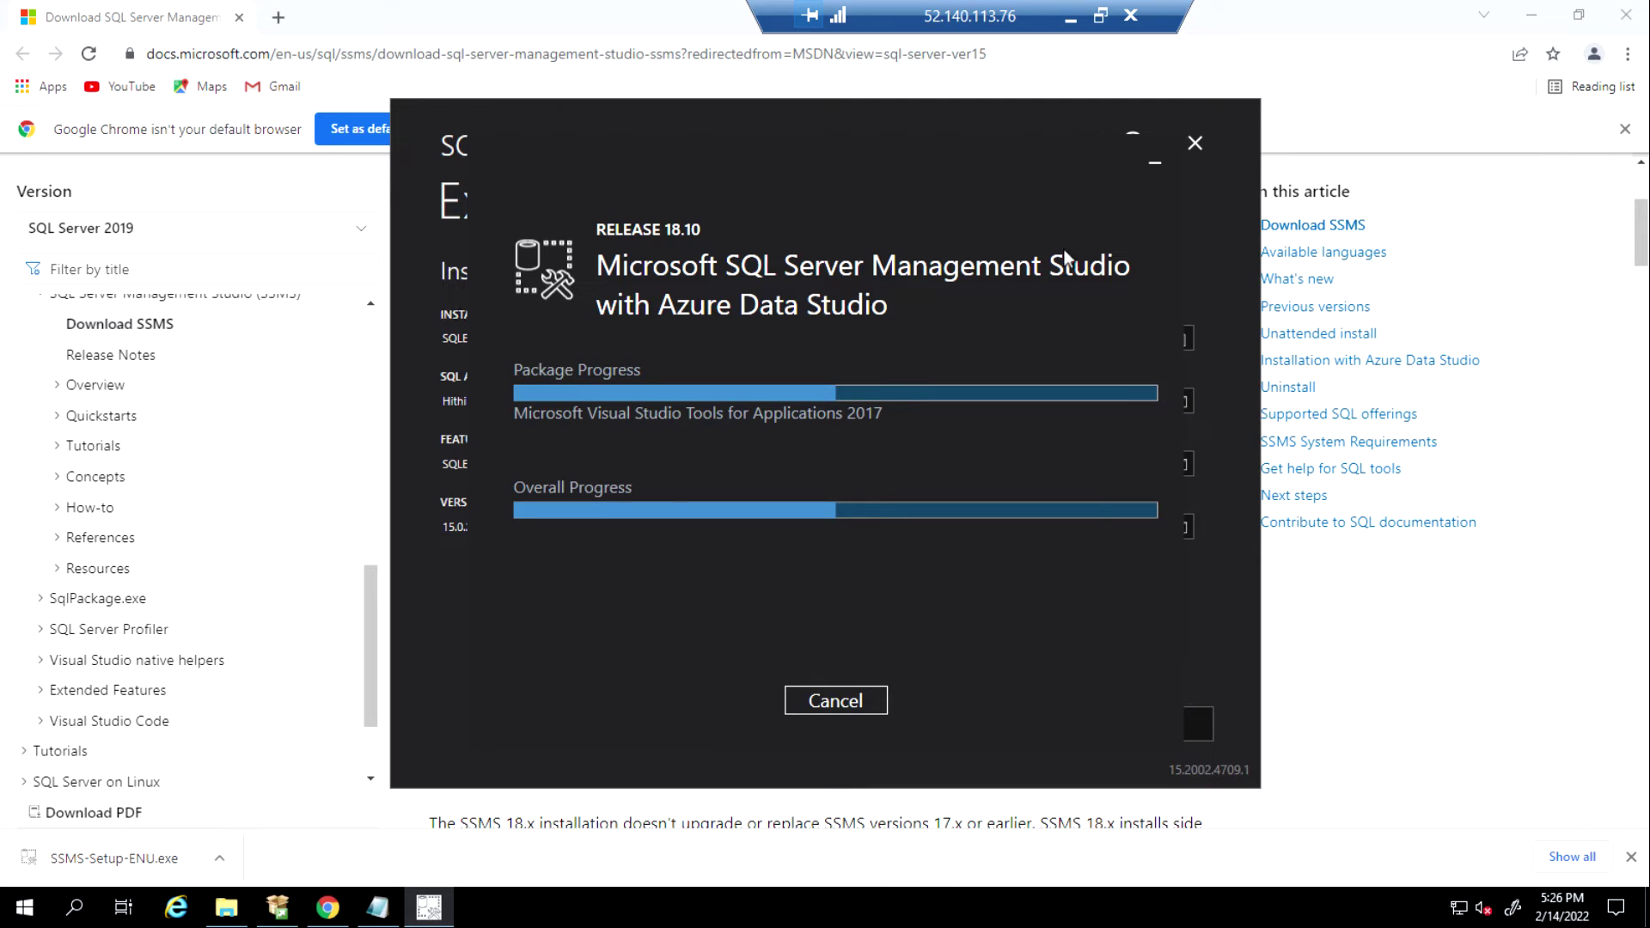
click(1154, 161)
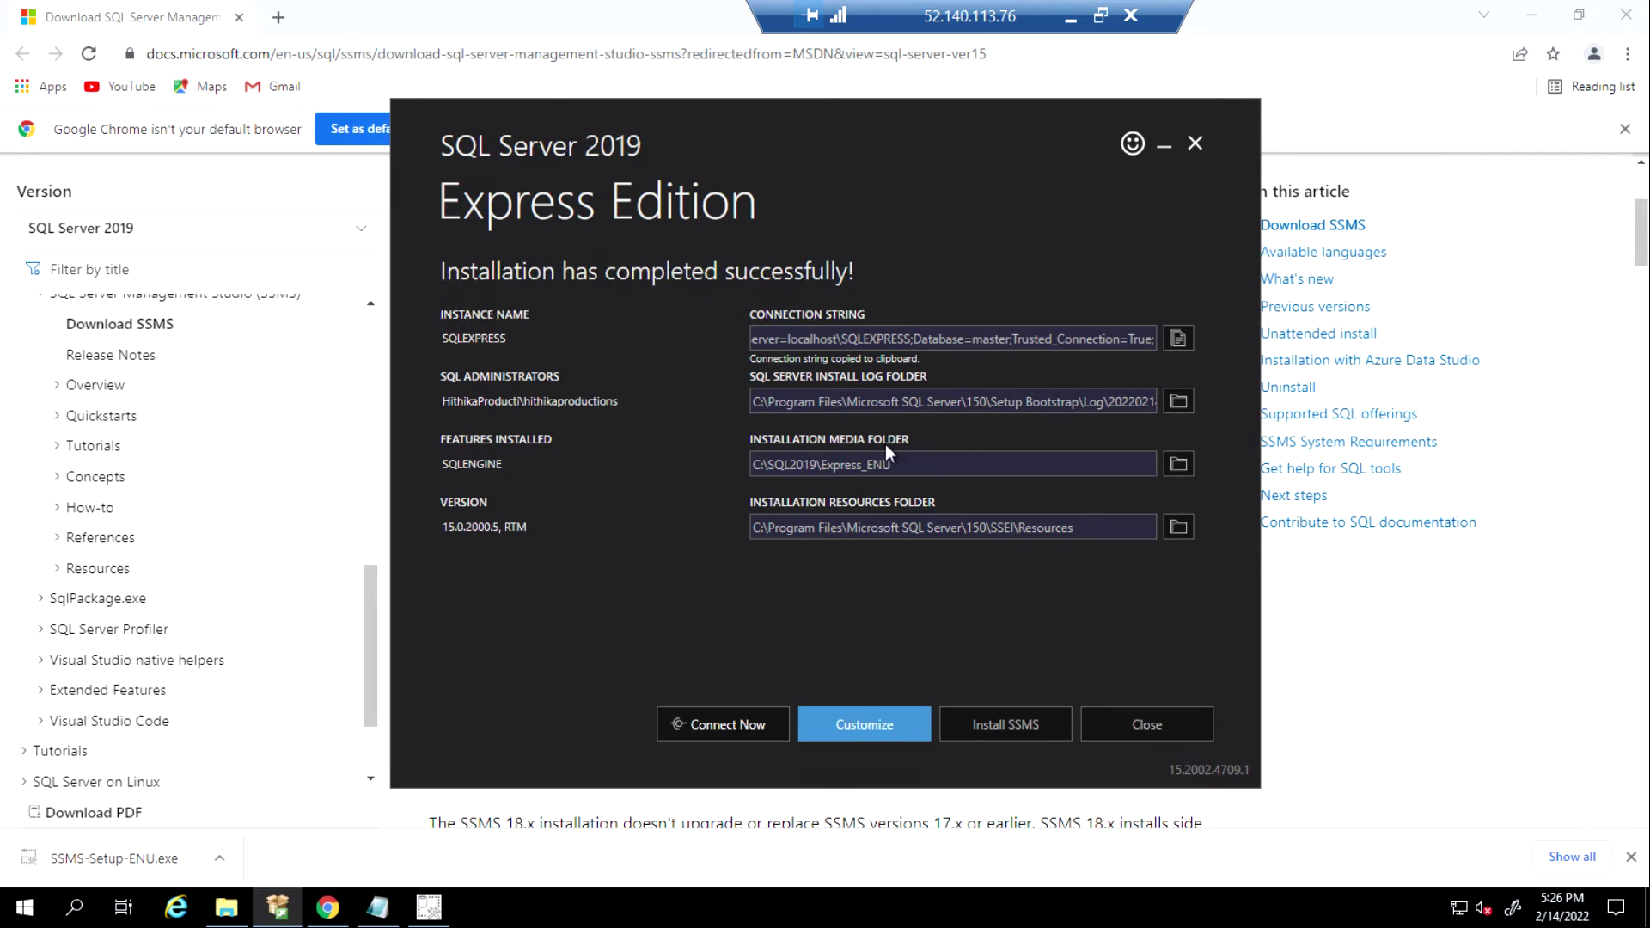
click(1148, 723)
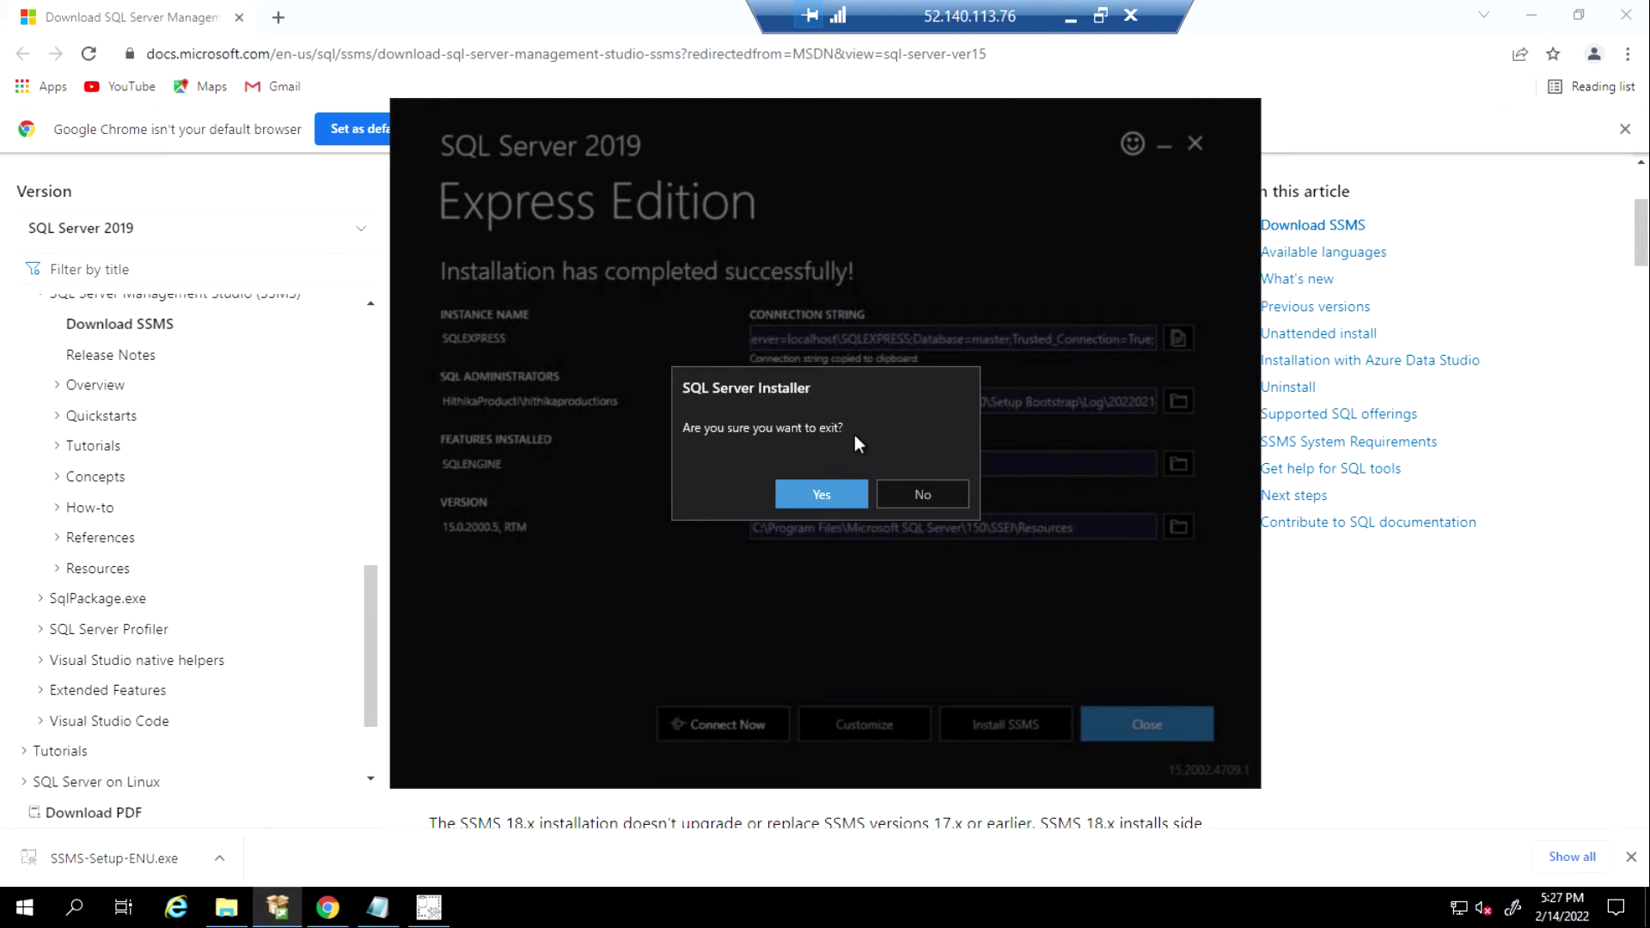
click(901, 497)
click(430, 909)
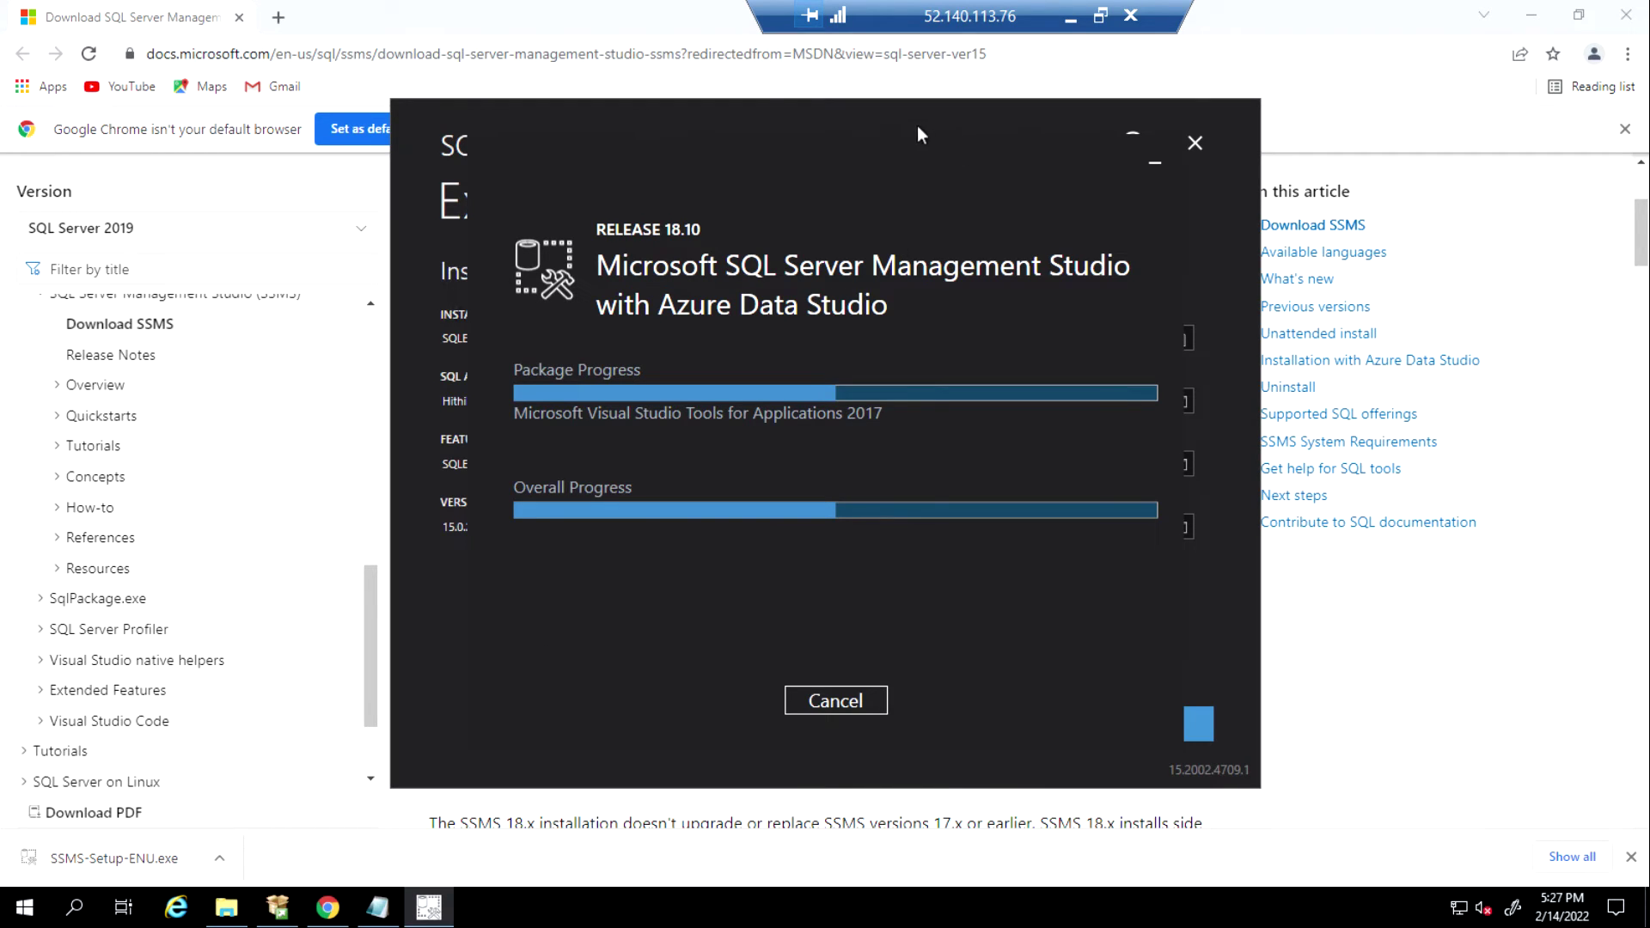
mouse_move(916, 126)
mouse_down()
mouse_move(883, 146)
mouse_move(1050, 151)
mouse_move(1023, 117)
mouse_move(910, 122)
mouse_up()
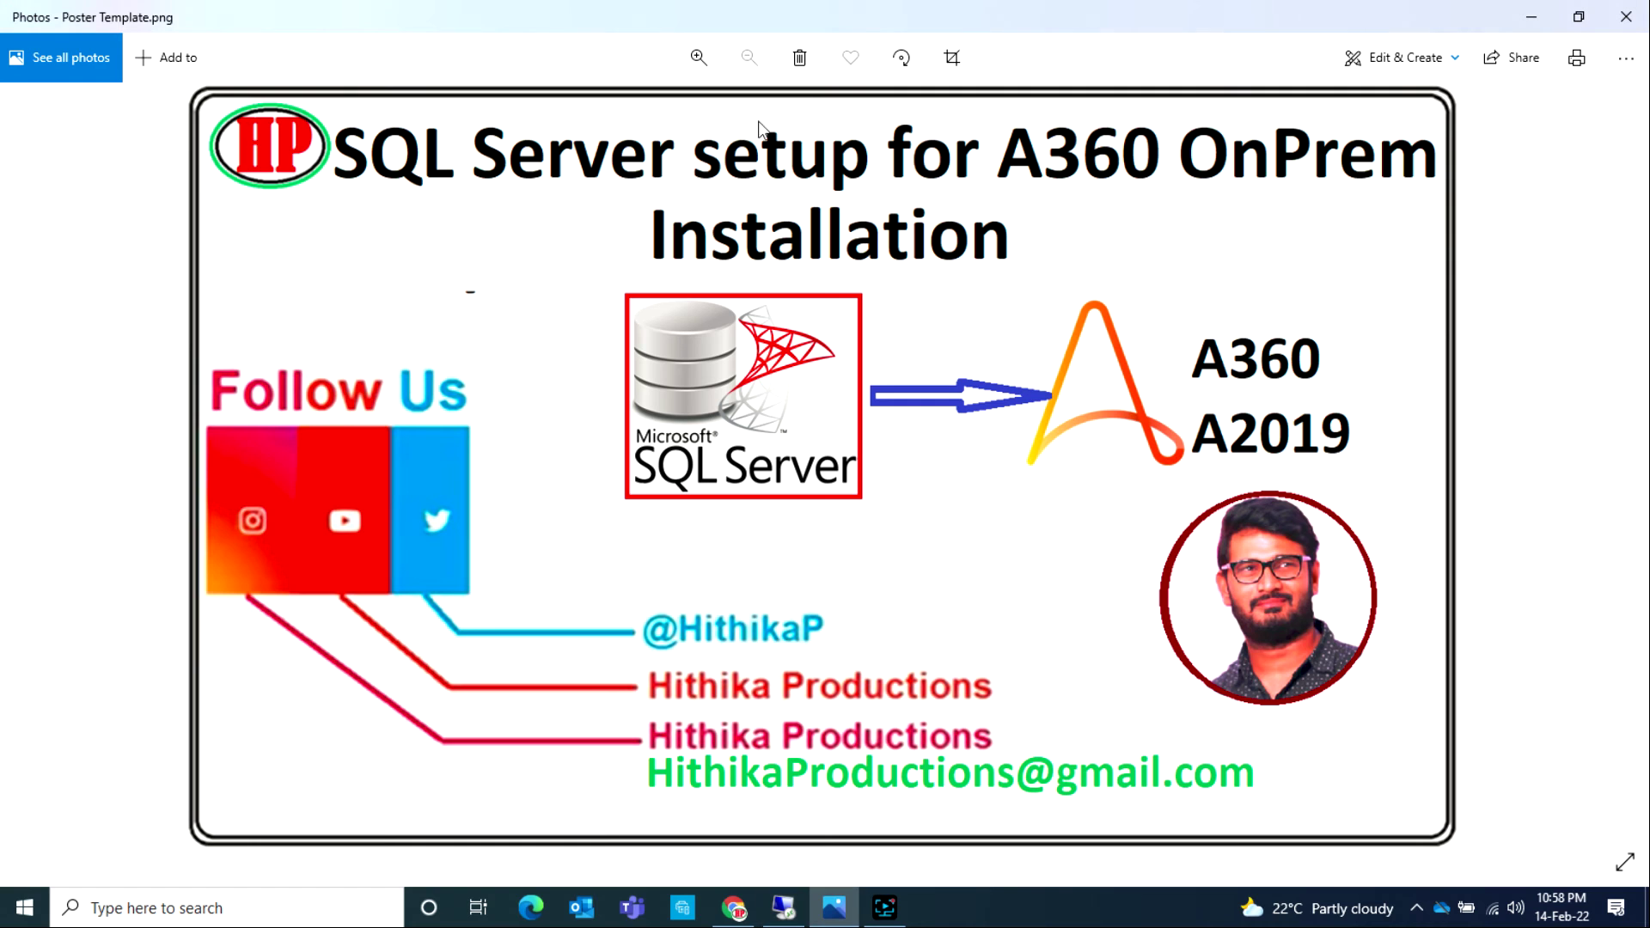
click(885, 907)
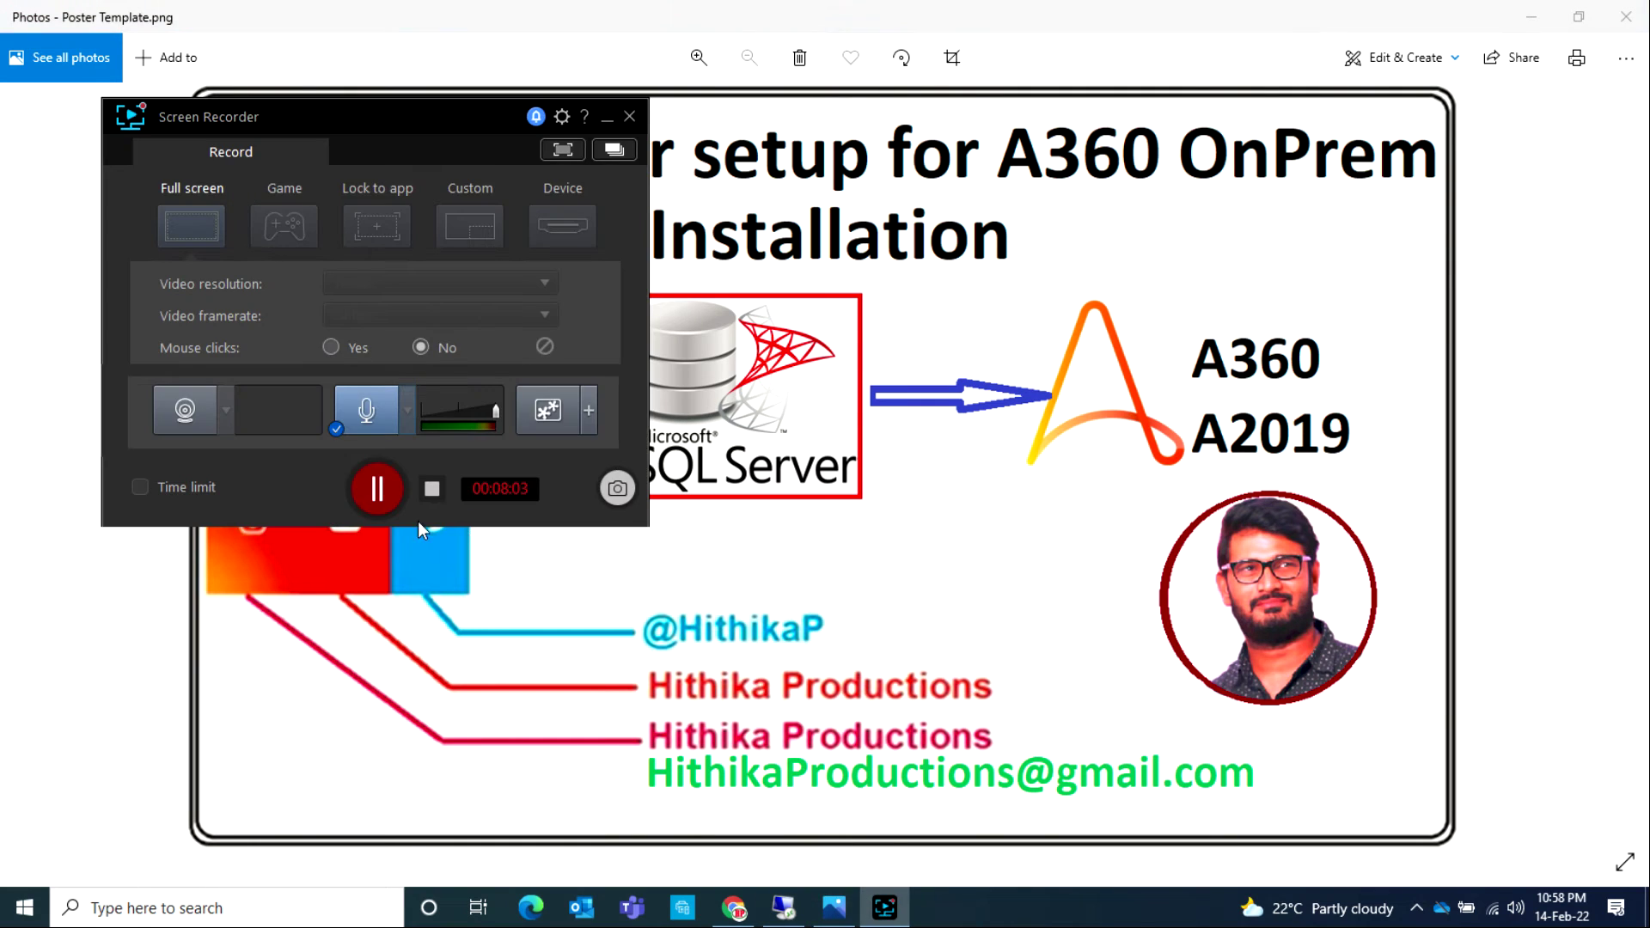
click(378, 490)
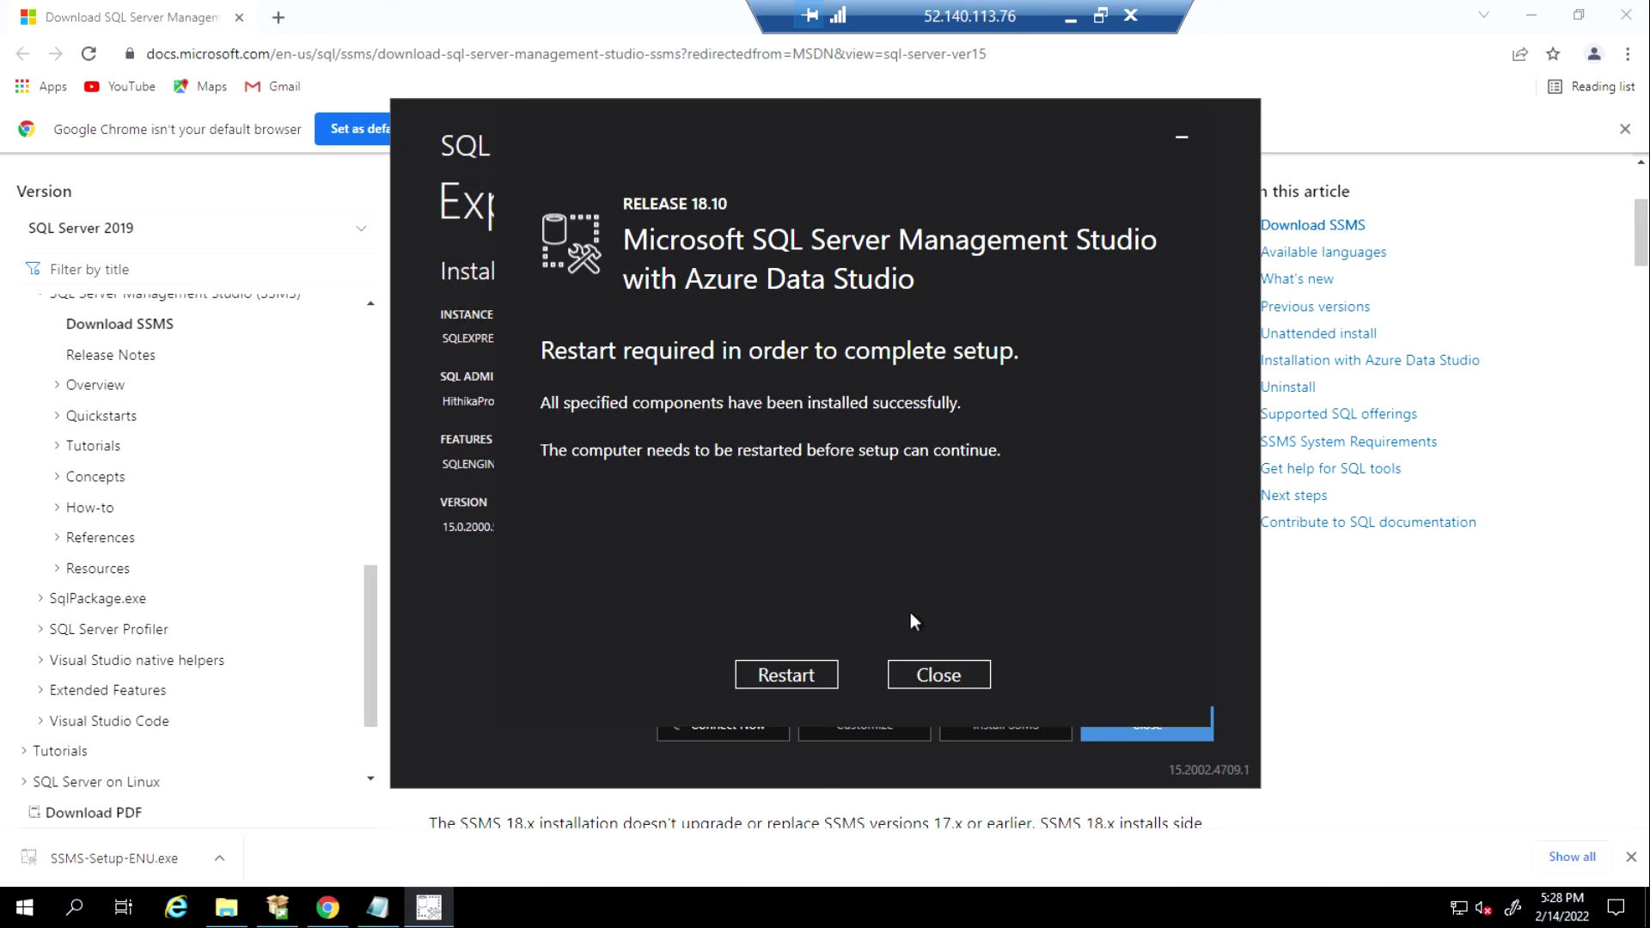
Close the finished SSMS setup without restarting the computer and exit the SQL Server 2019 Express installer.
click(950, 675)
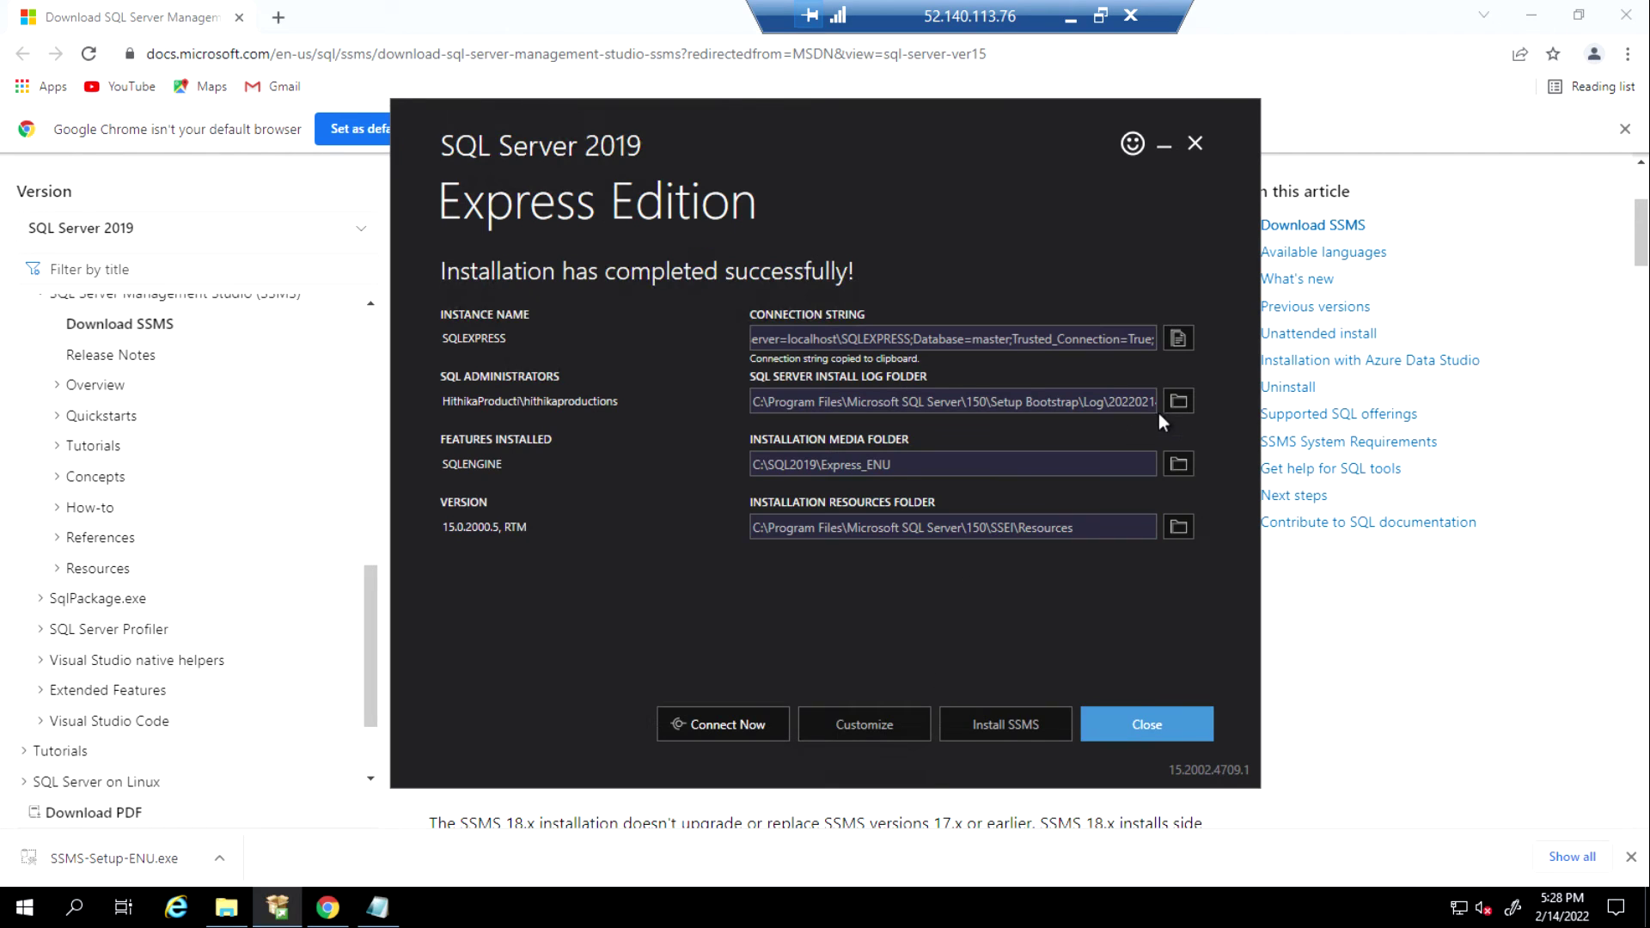
click(1138, 722)
click(833, 503)
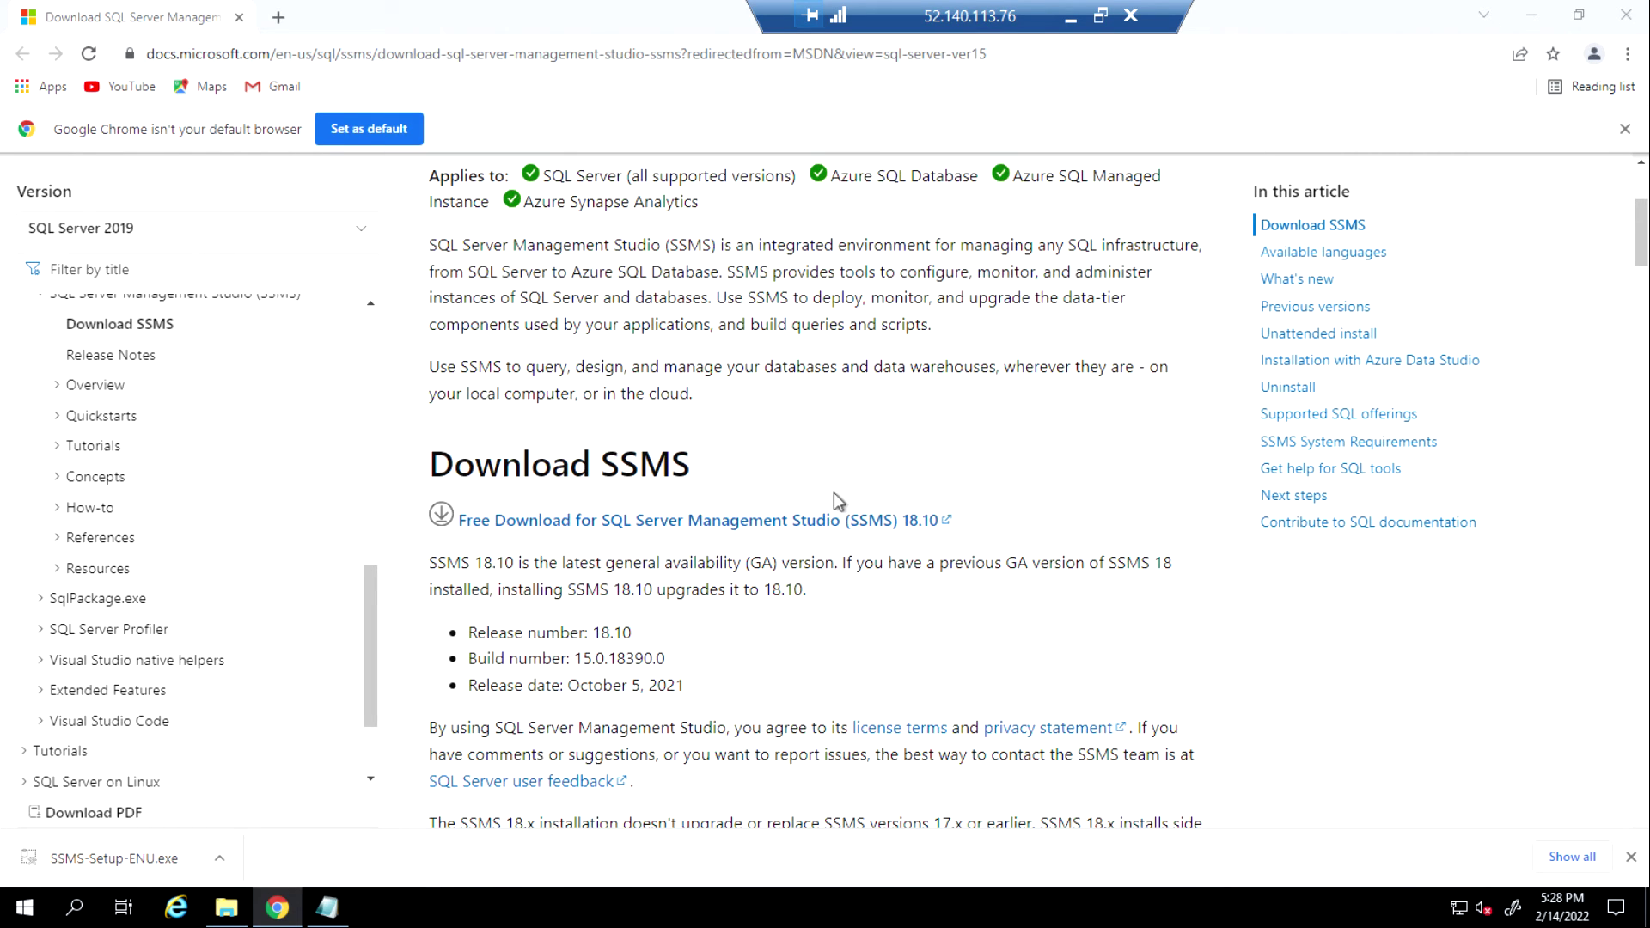
Search Windows for "ssms", pin Microsoft SQL Server Management Studio 18 to the taskbar and launch it.
click(76, 909)
text(s)
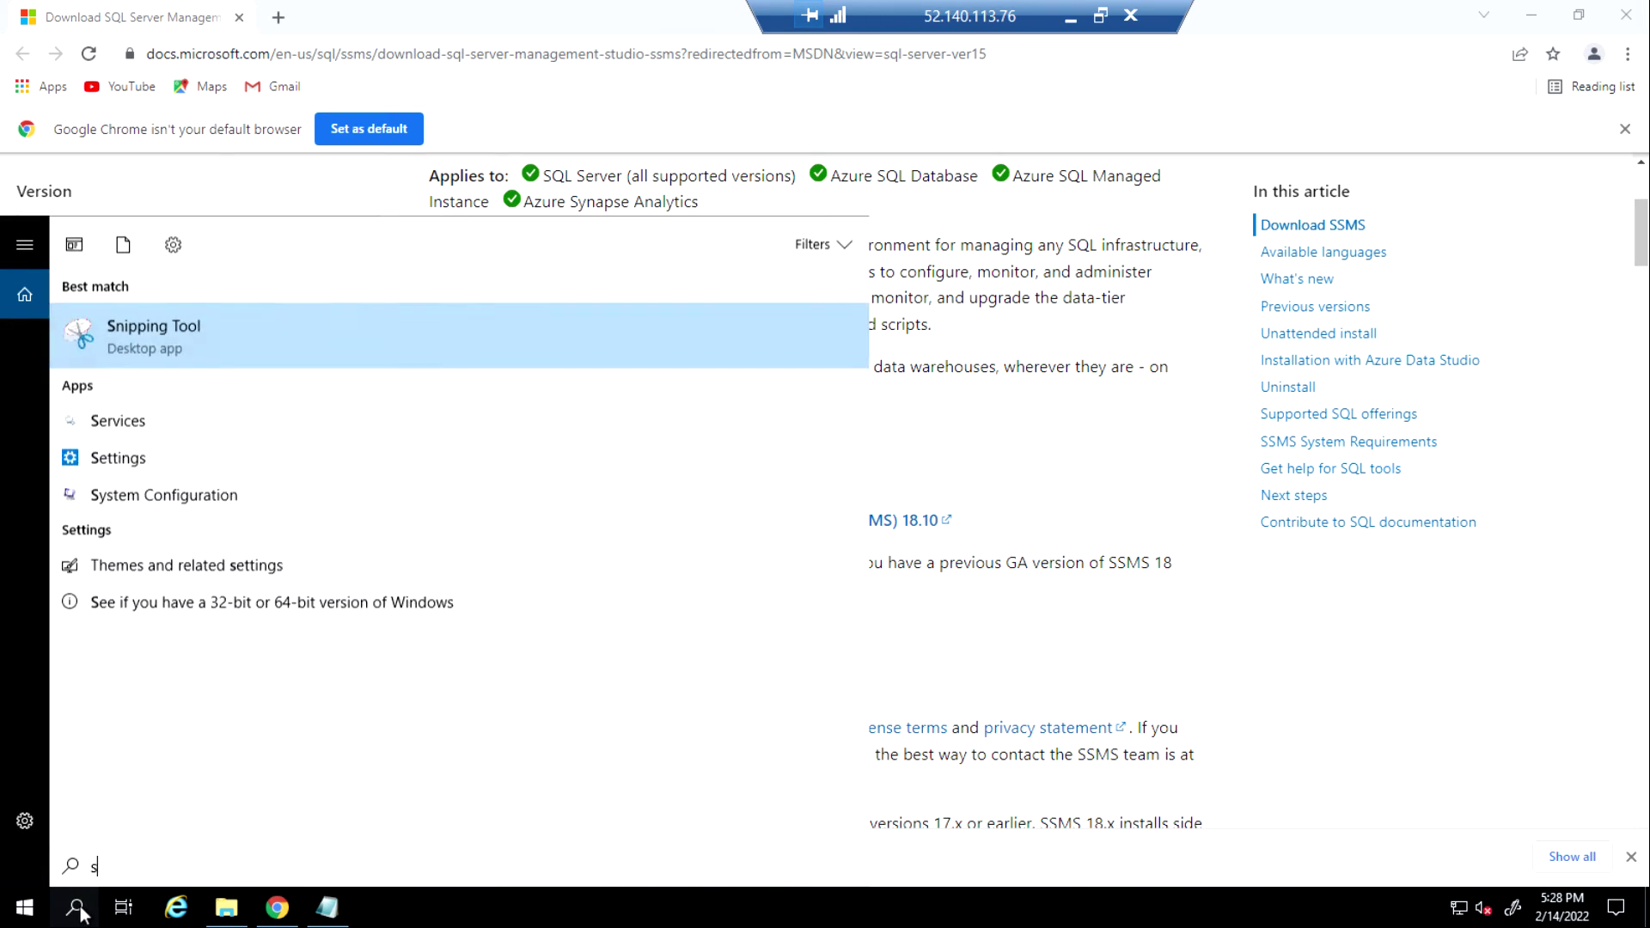
text(sms)
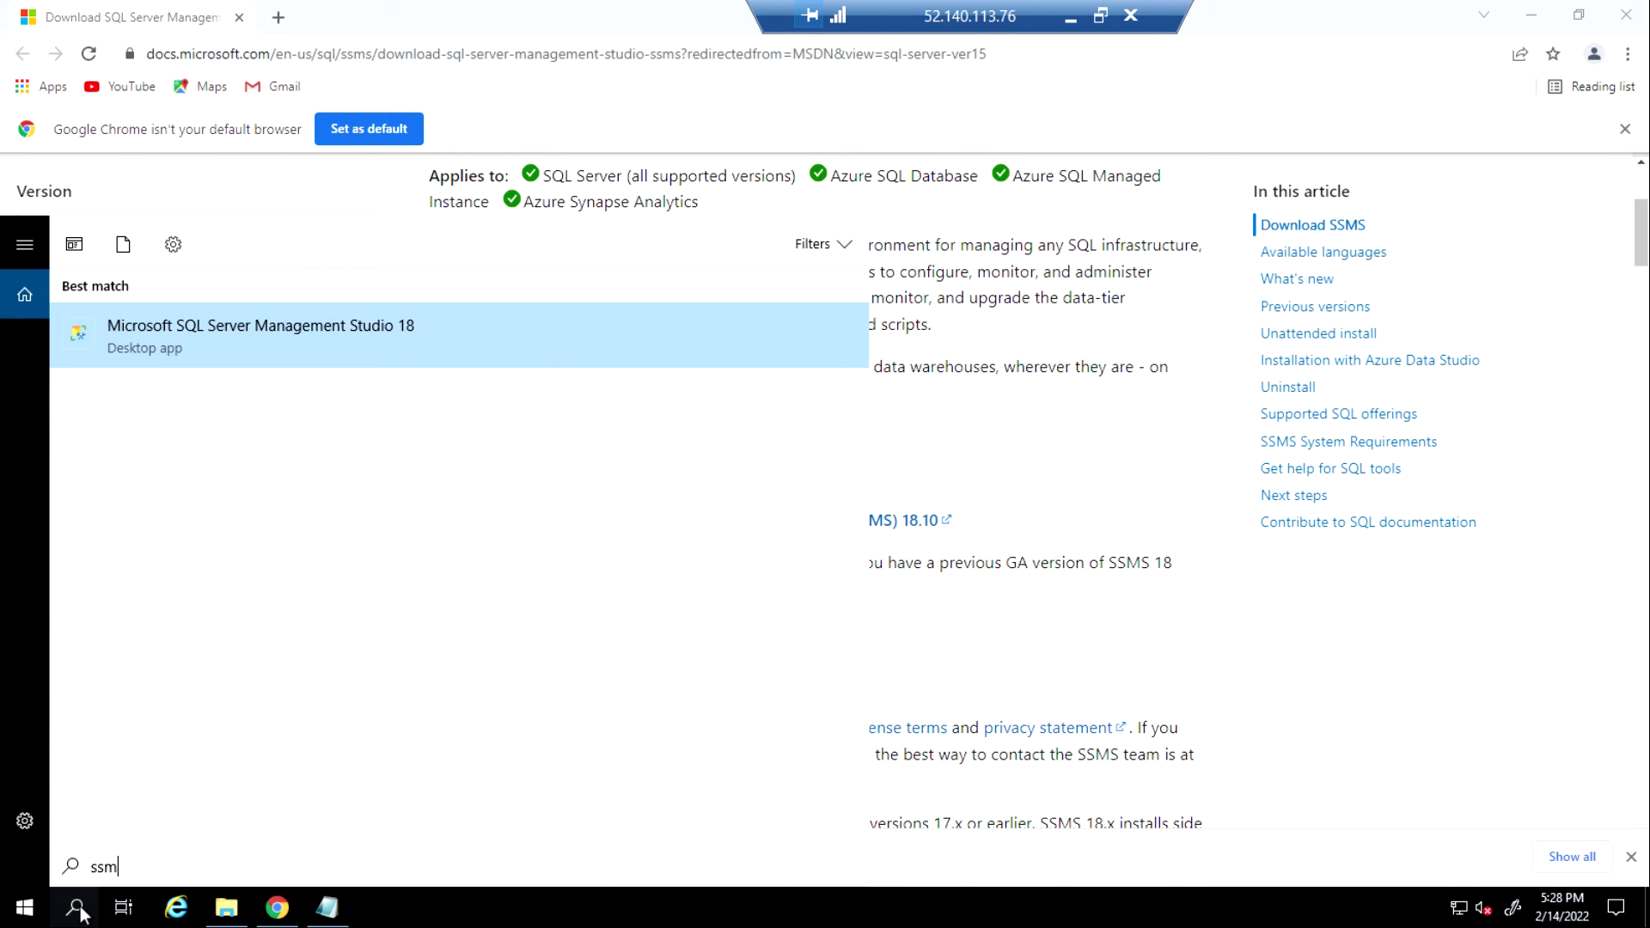
right_click(309, 330)
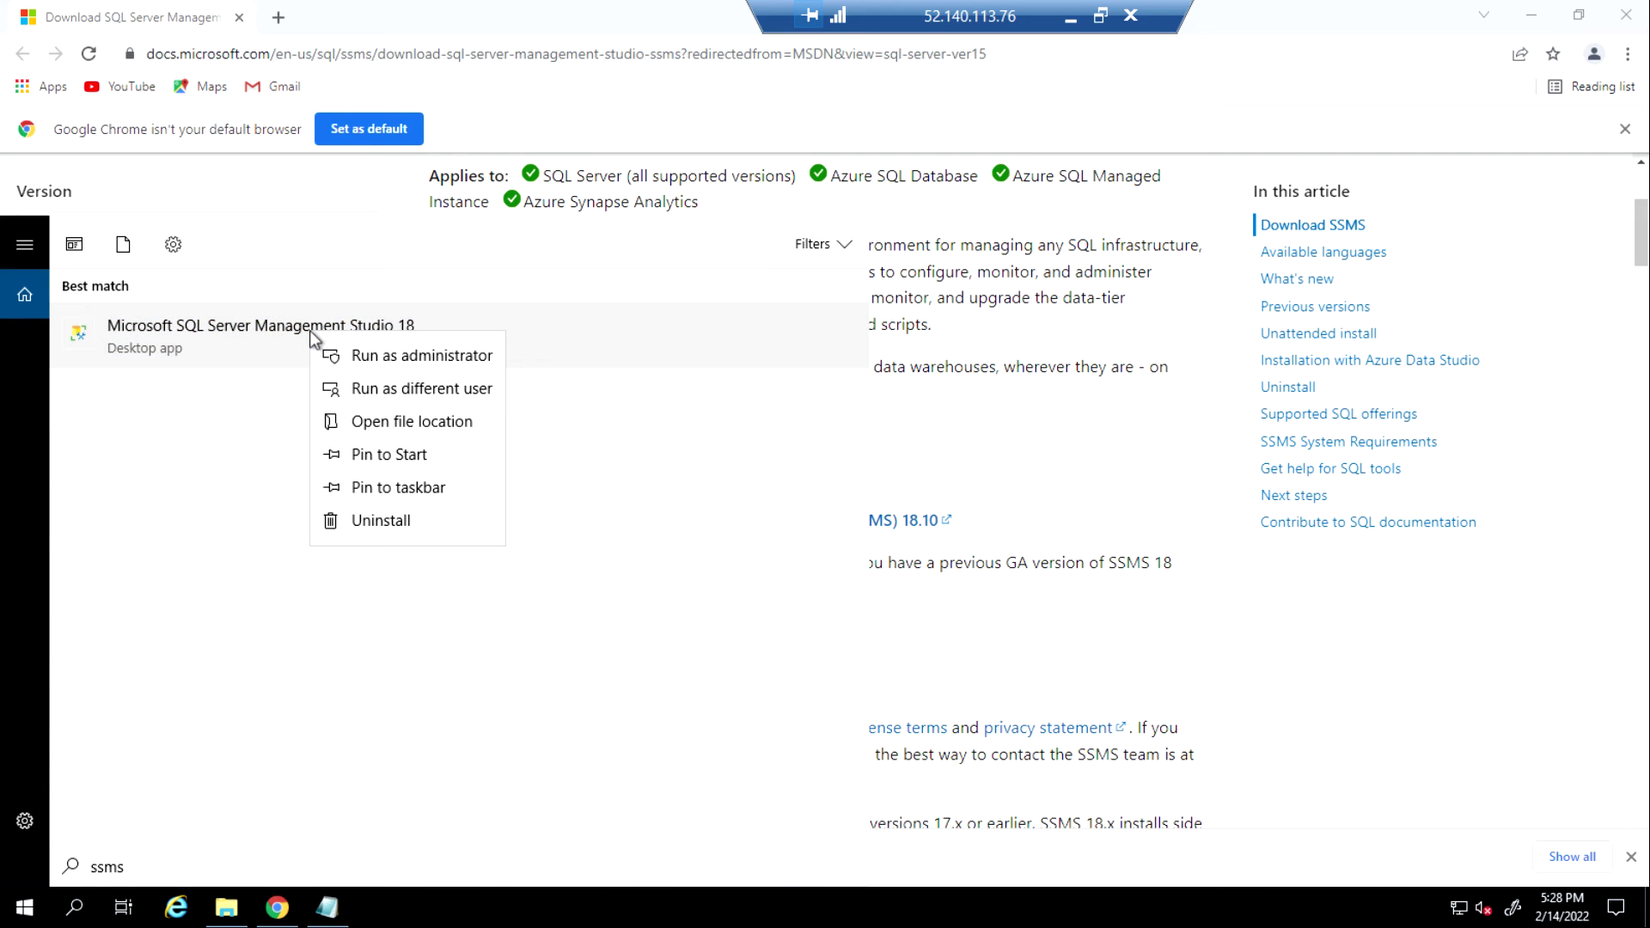
click(390, 488)
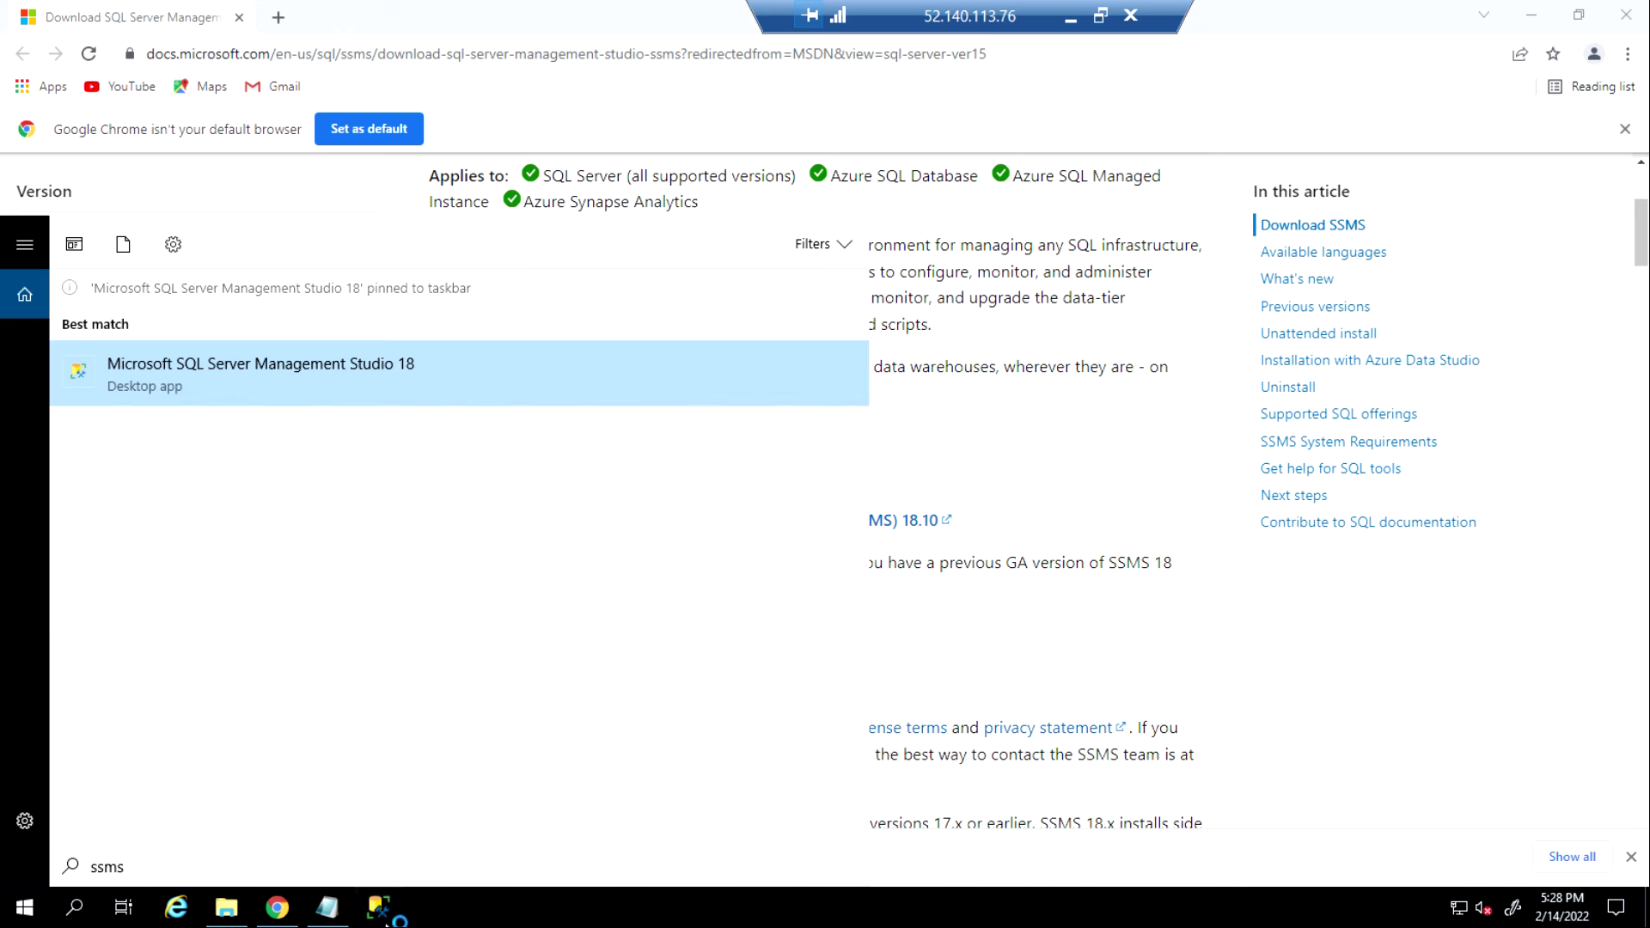
click(376, 908)
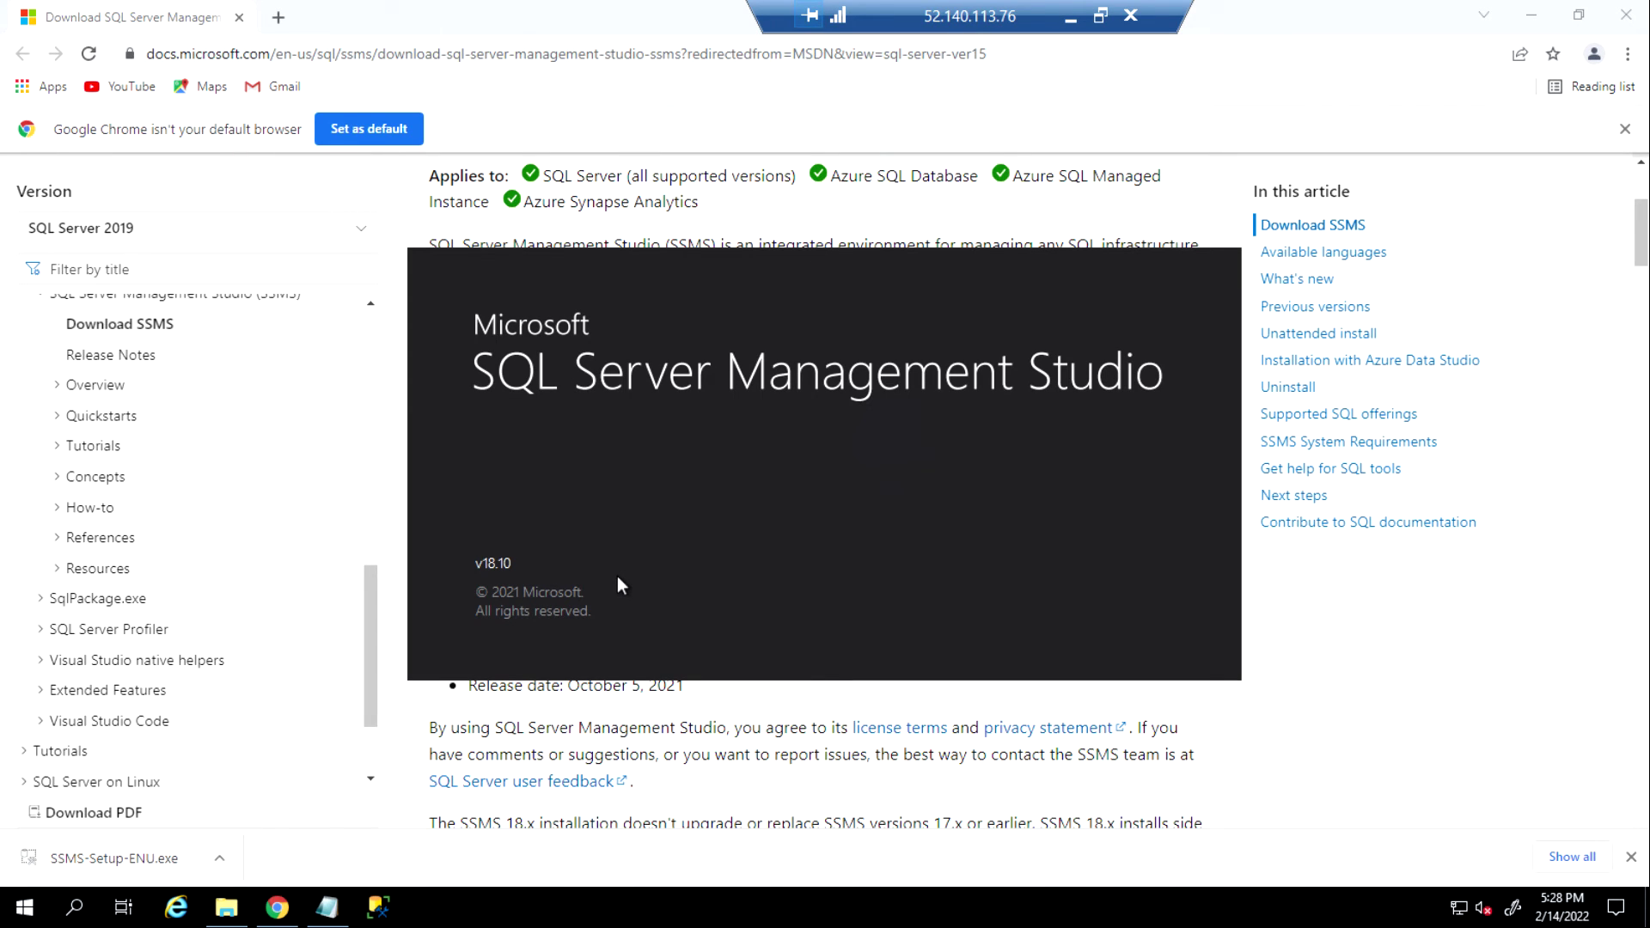
Dismiss the default-browser notice in Chrome and close the browser window with the SSMS download page.
click(1624, 130)
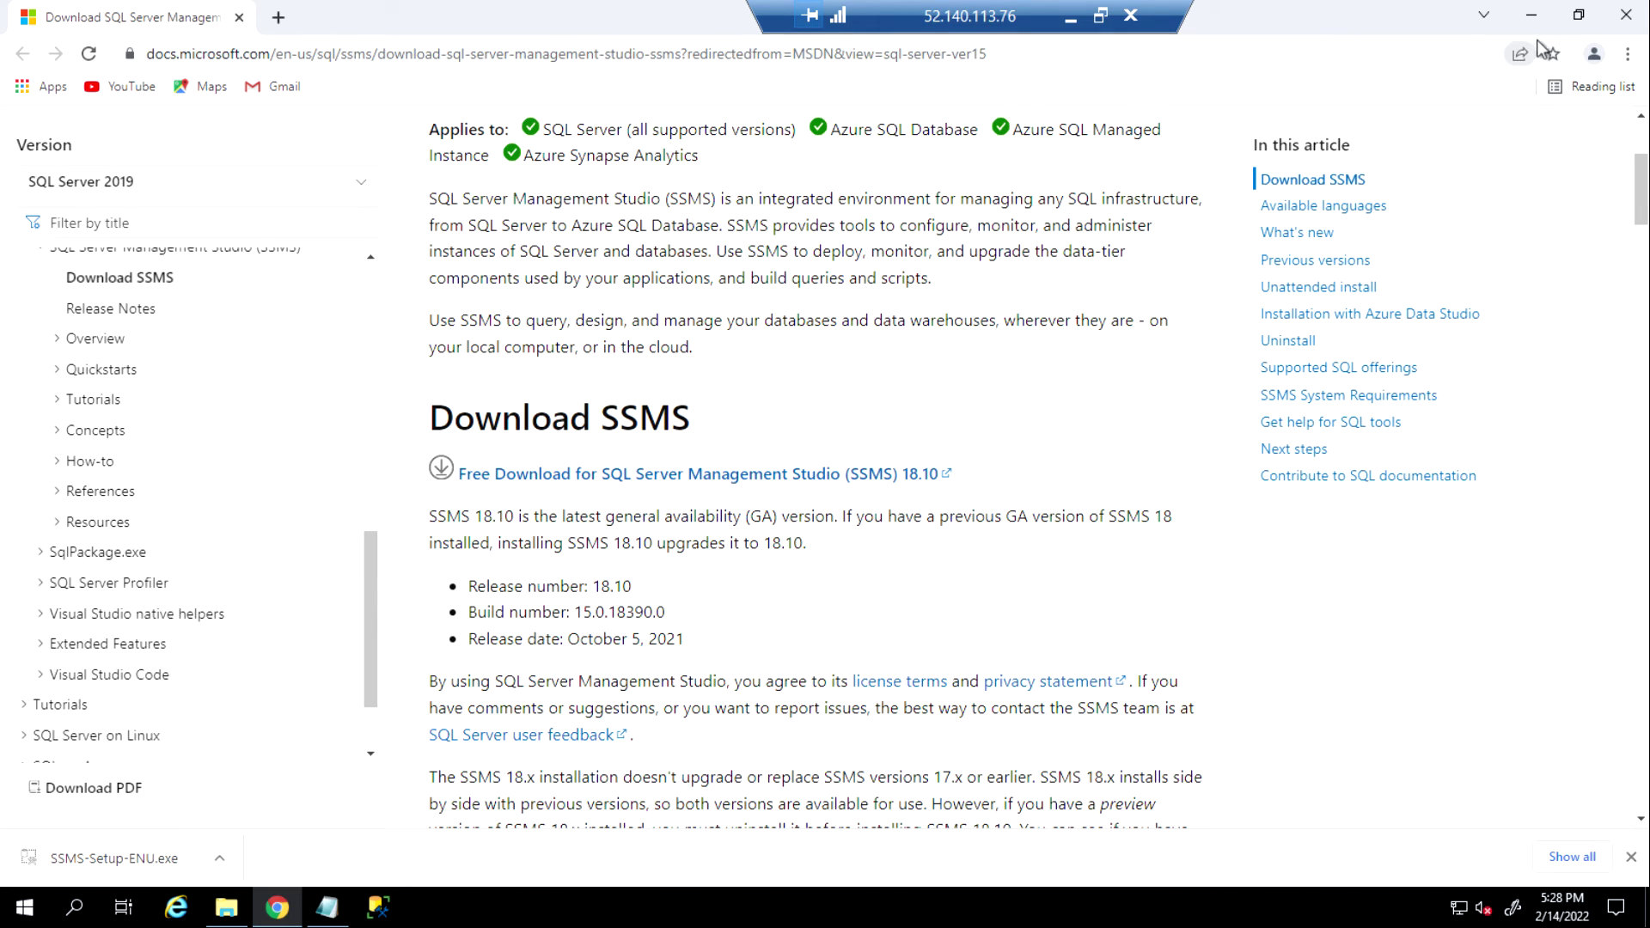
click(1626, 14)
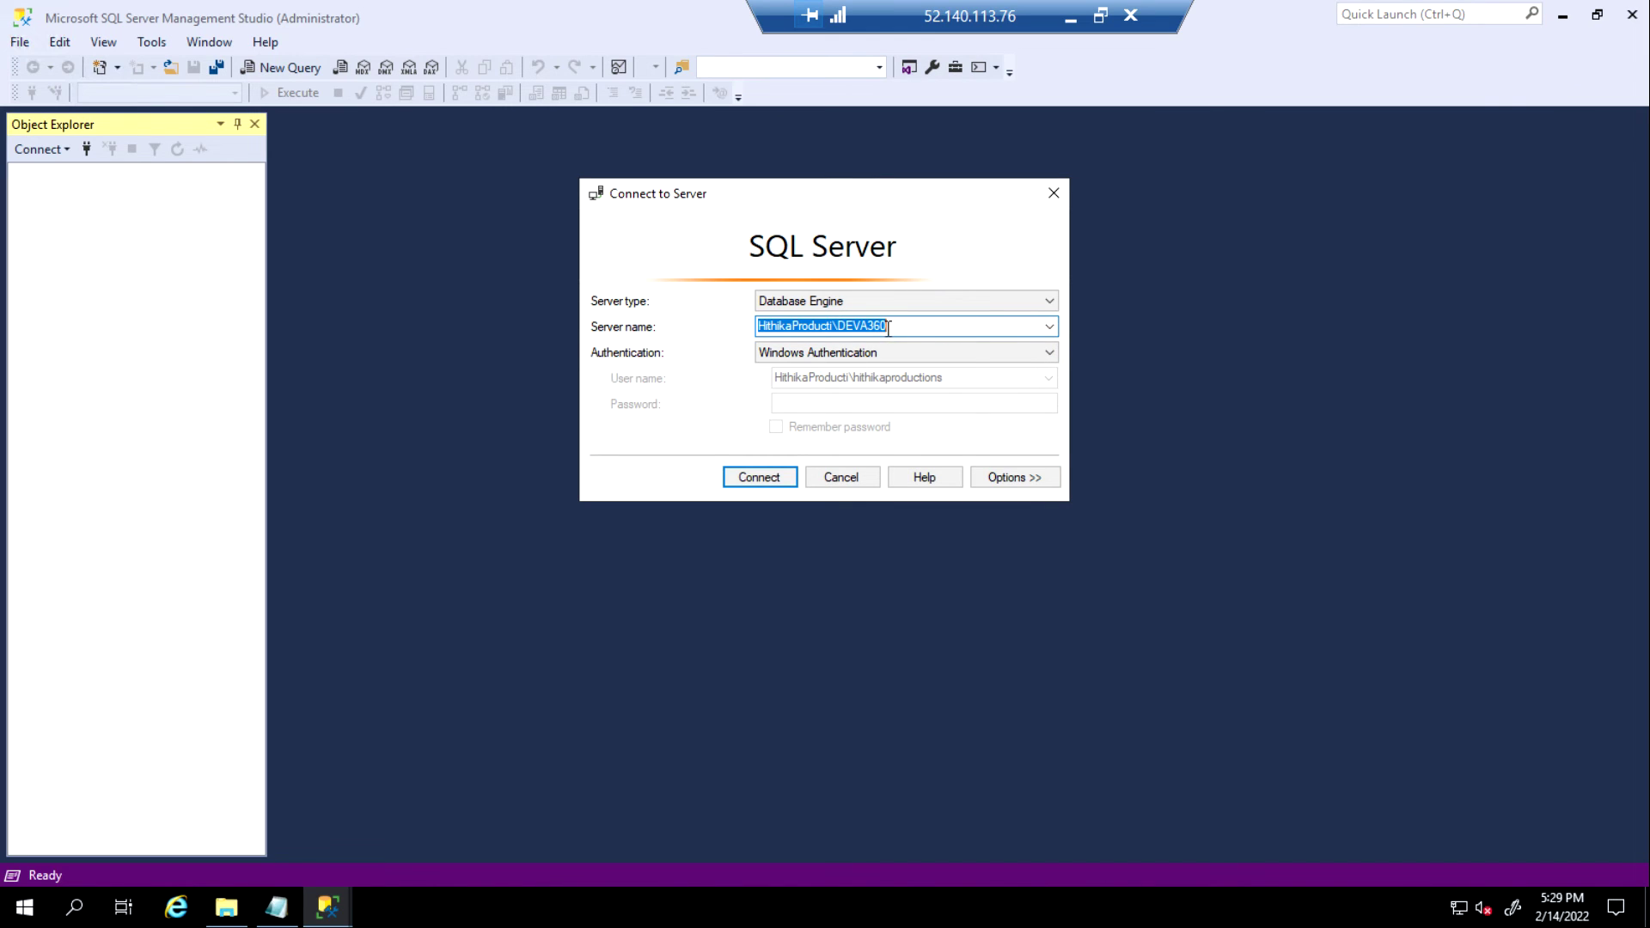
Check the available server names, keep the DEVA360 instance and connect to it with Windows Authentication.
click(895, 323)
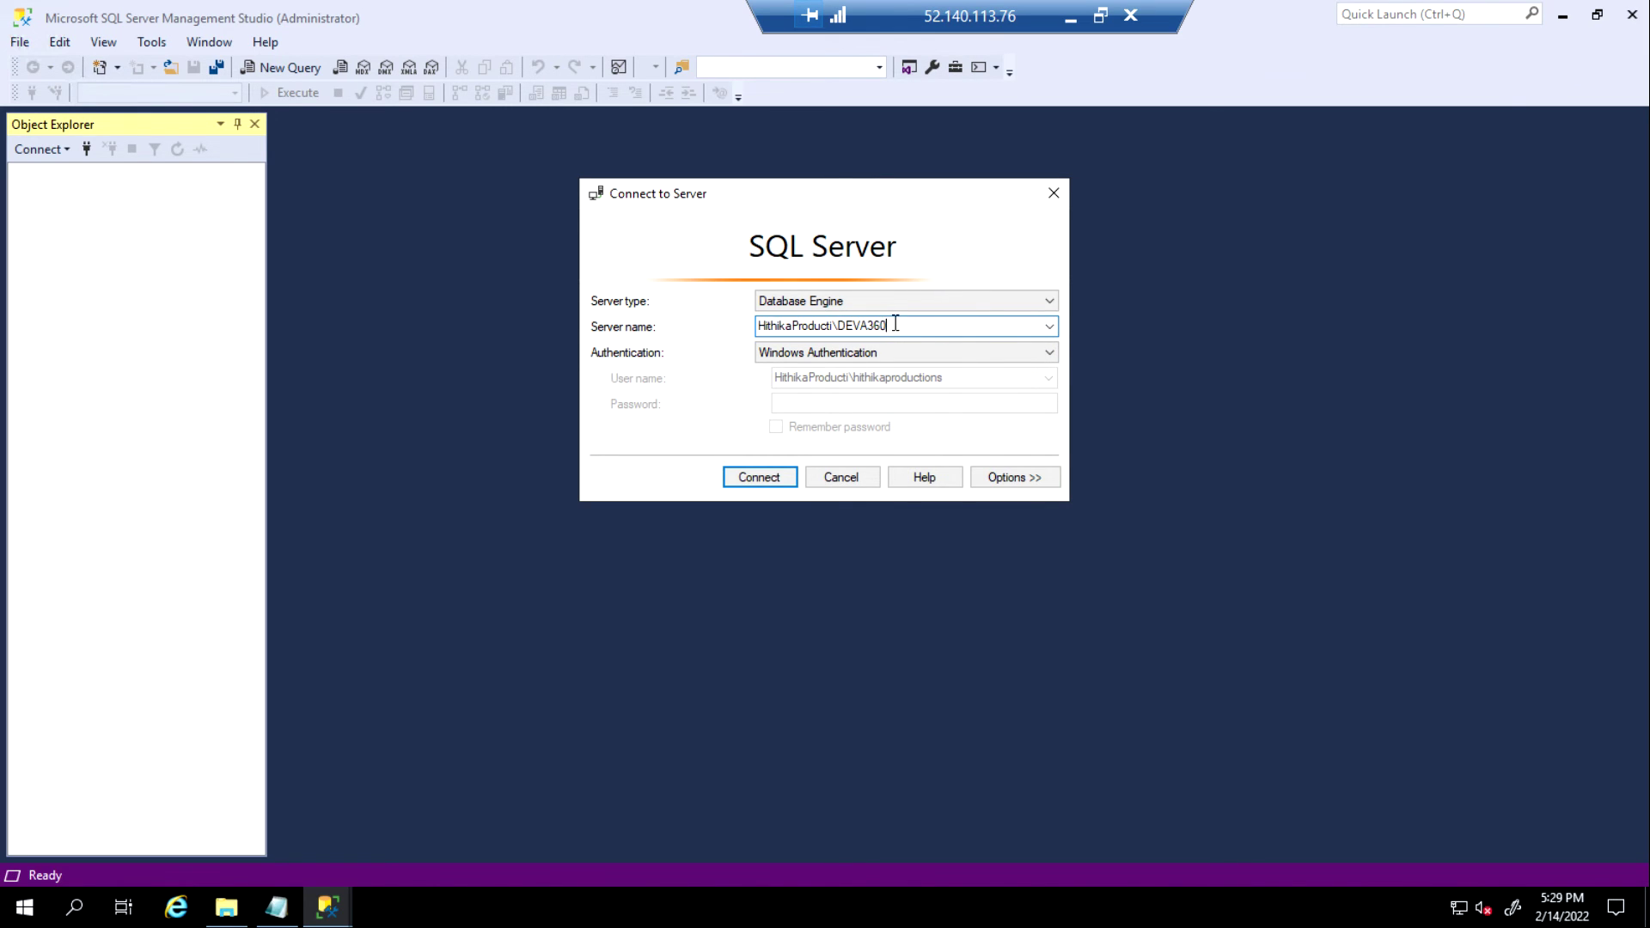
click(1049, 327)
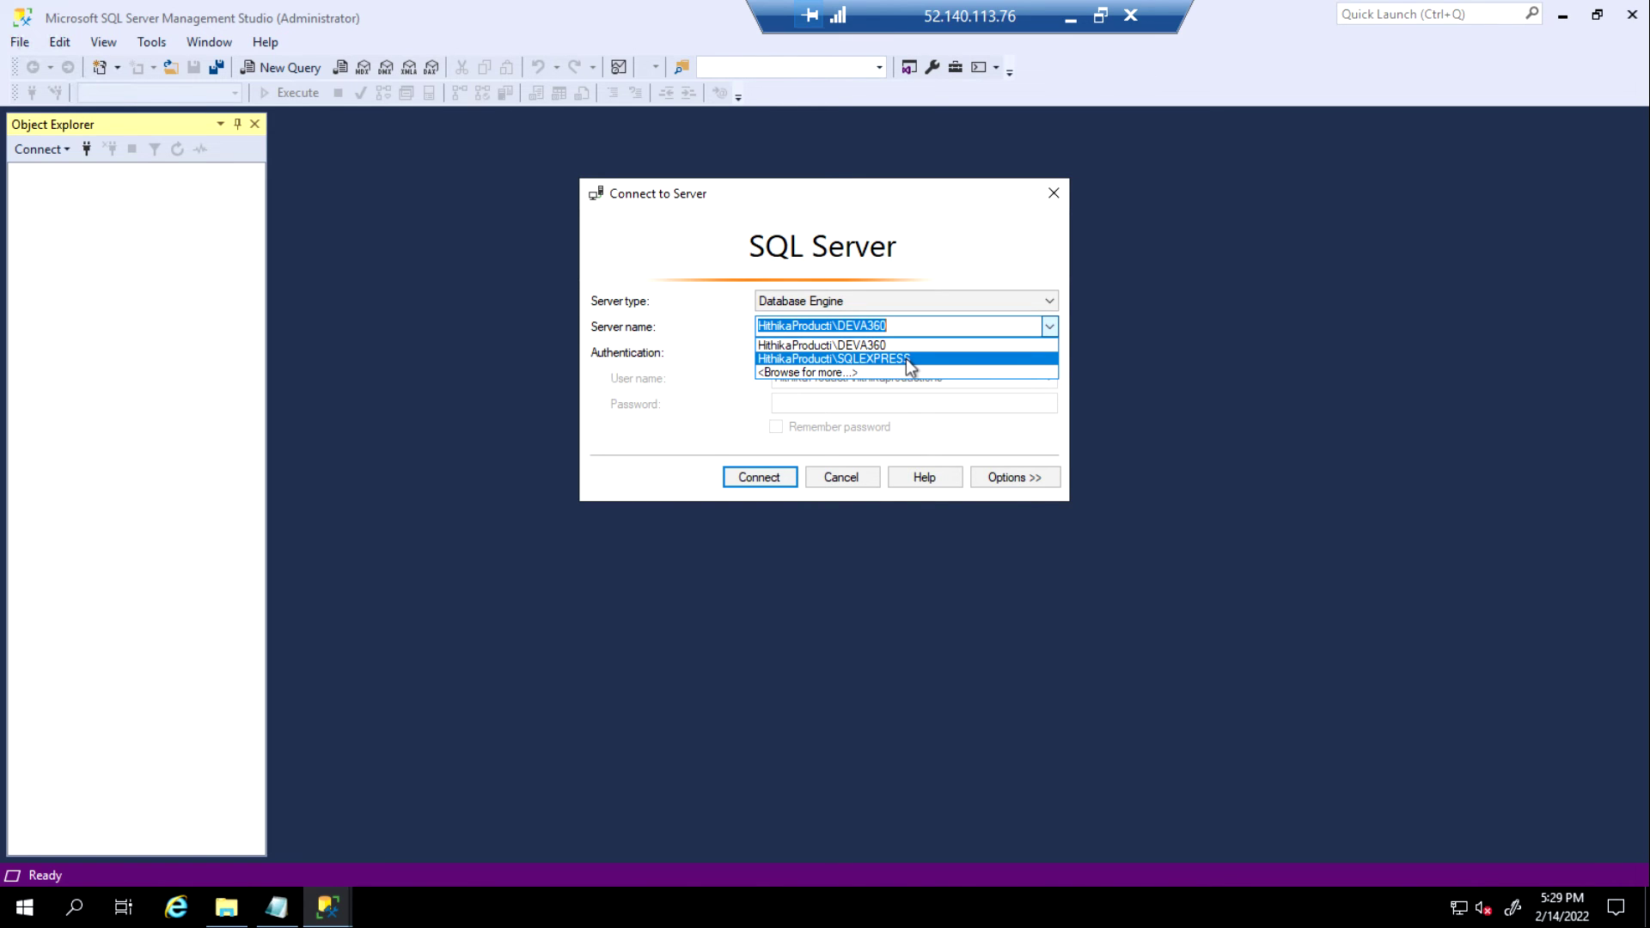
click(1053, 344)
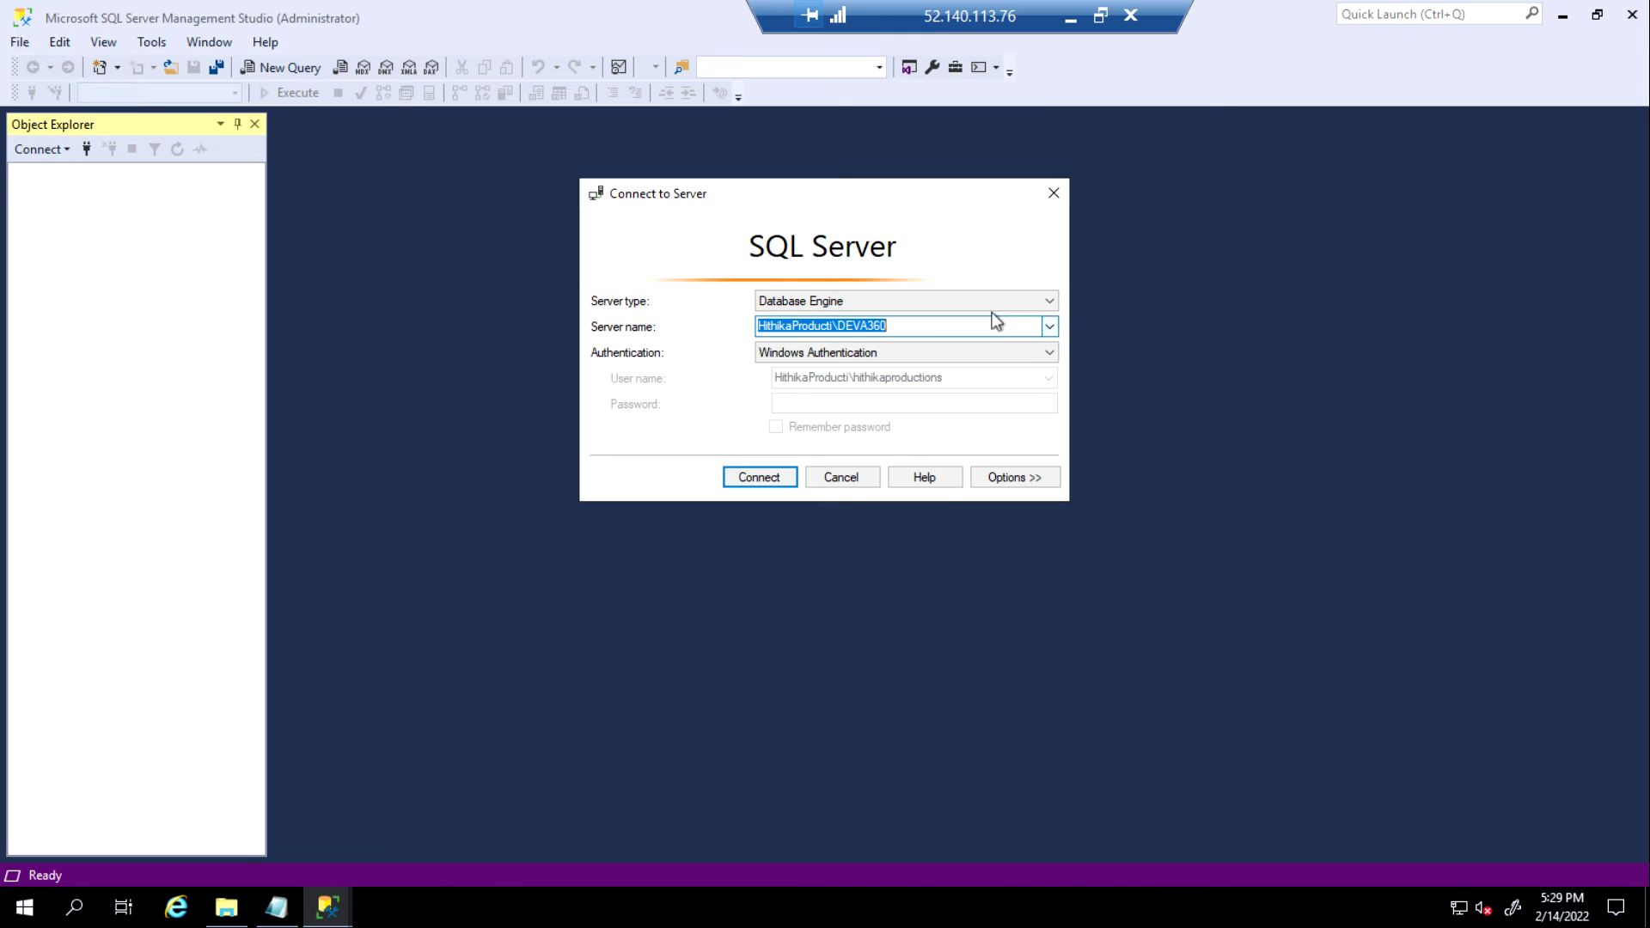
click(906, 324)
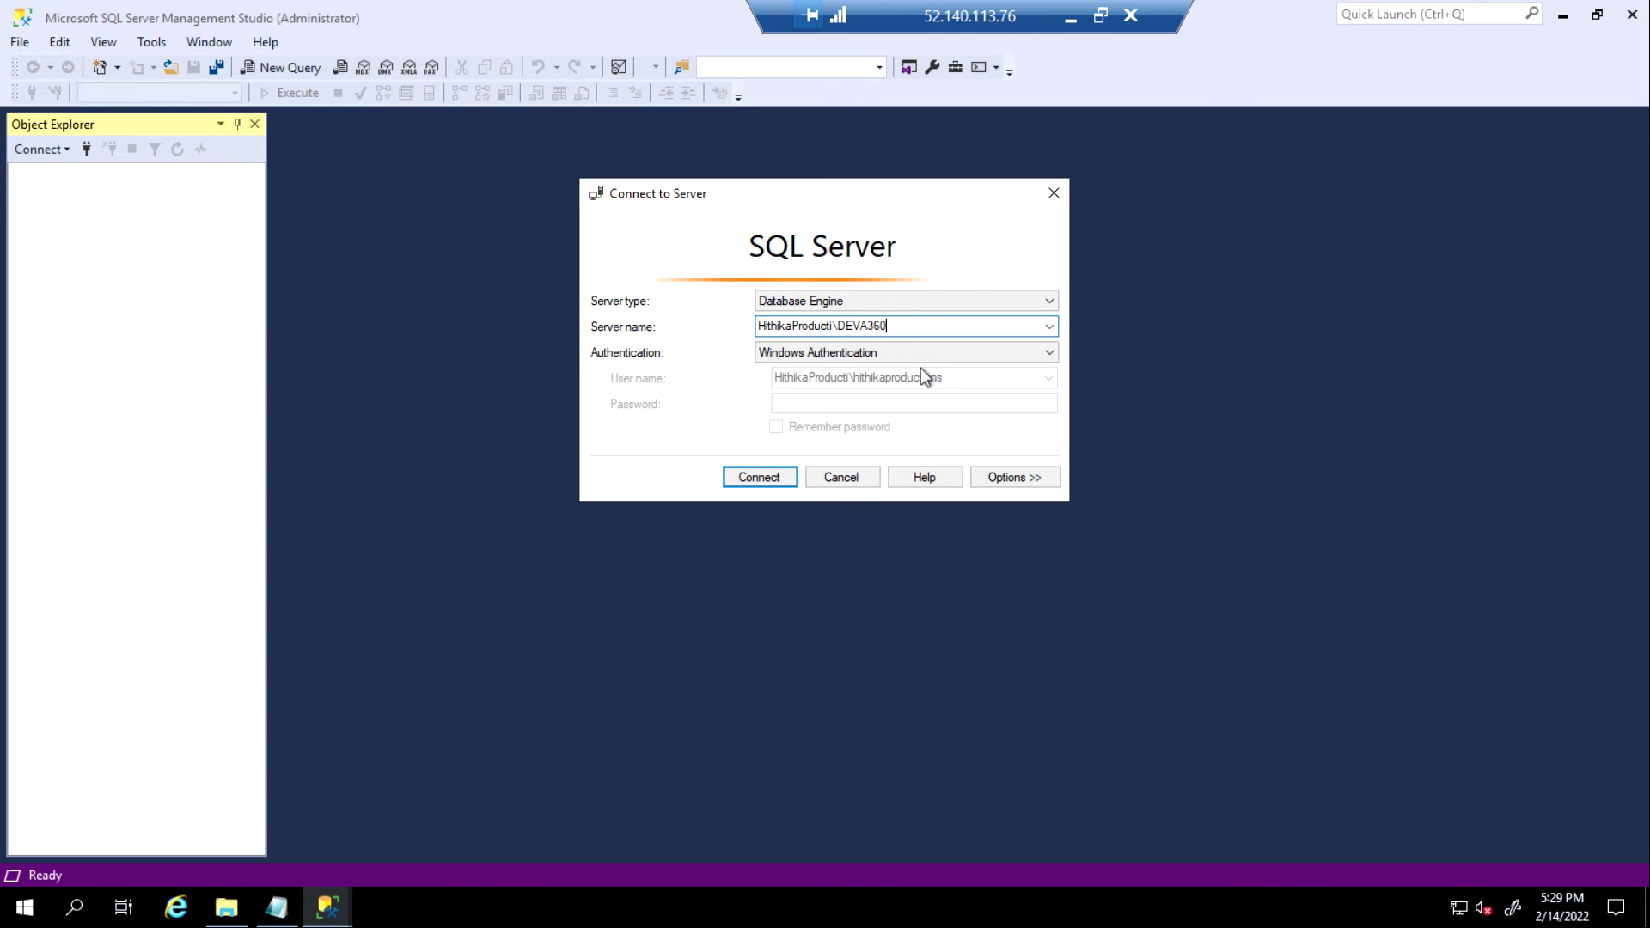
click(743, 478)
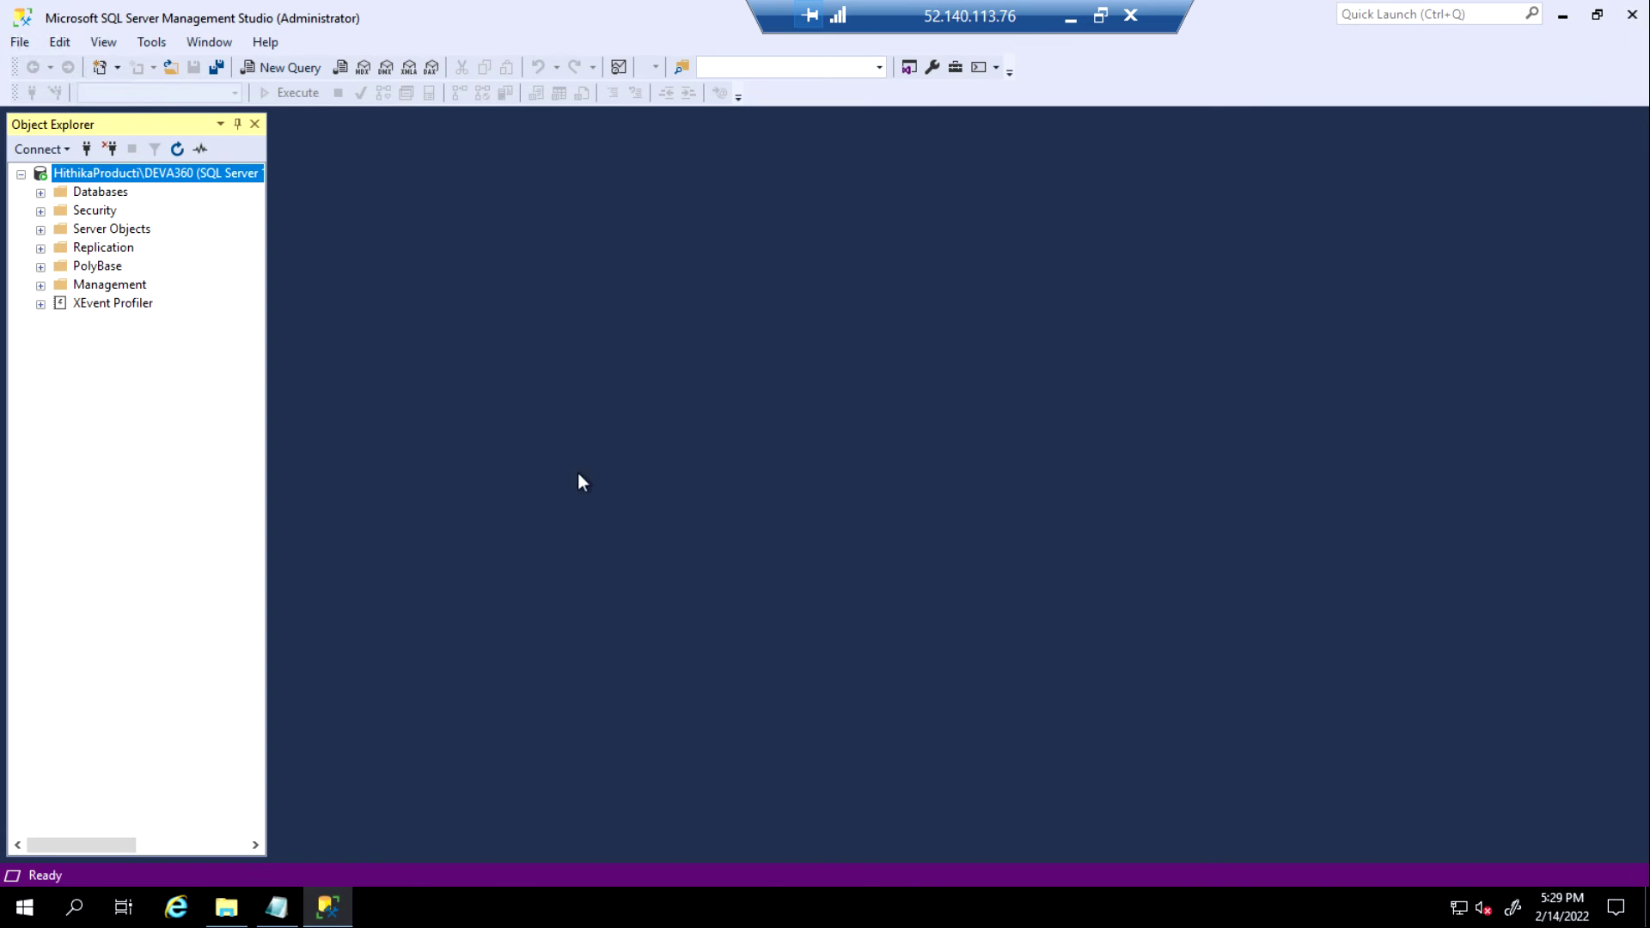
Expand the master system database down to its system tables and select the top 1000 rows of dbo.MSreplication_options.
click(41, 193)
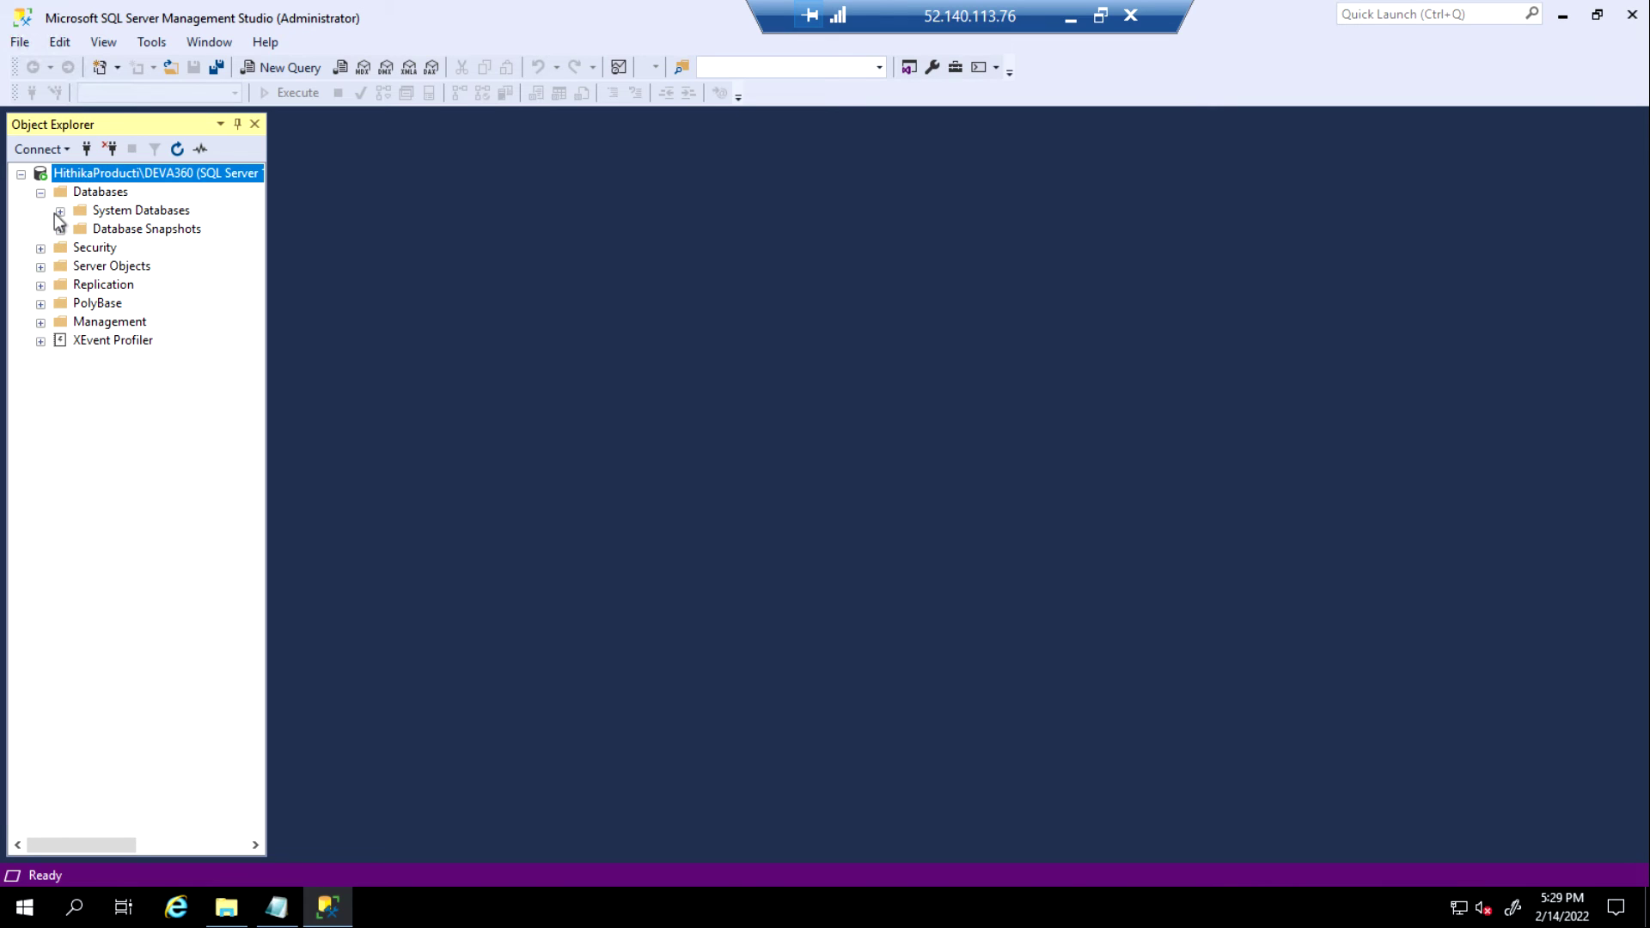
click(60, 211)
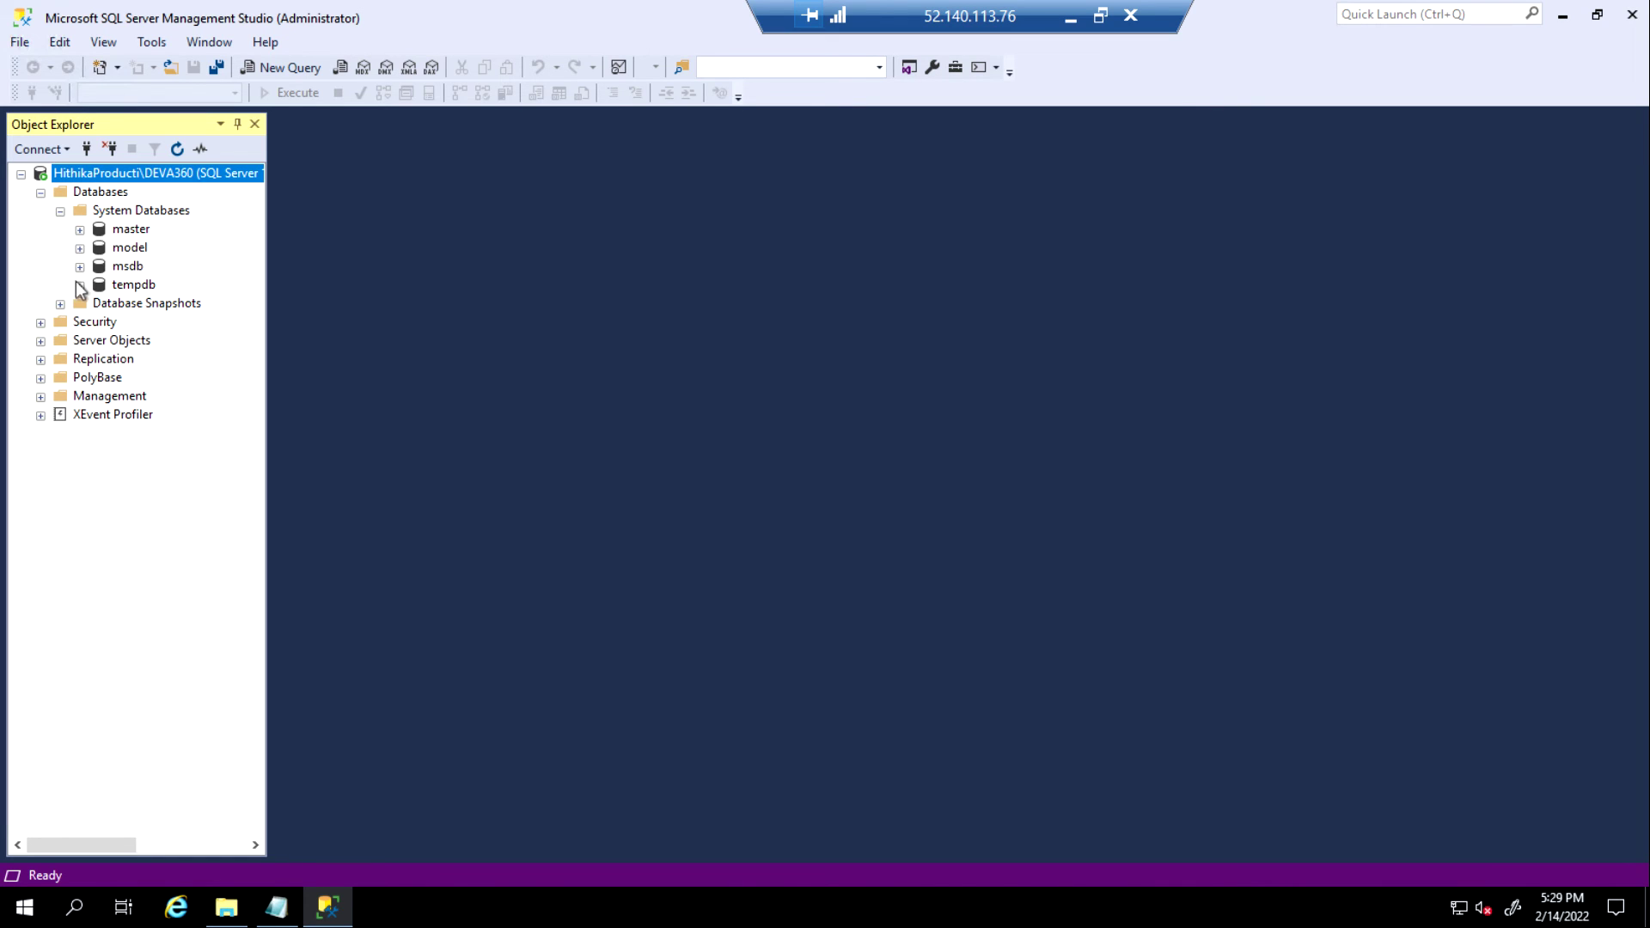
click(79, 230)
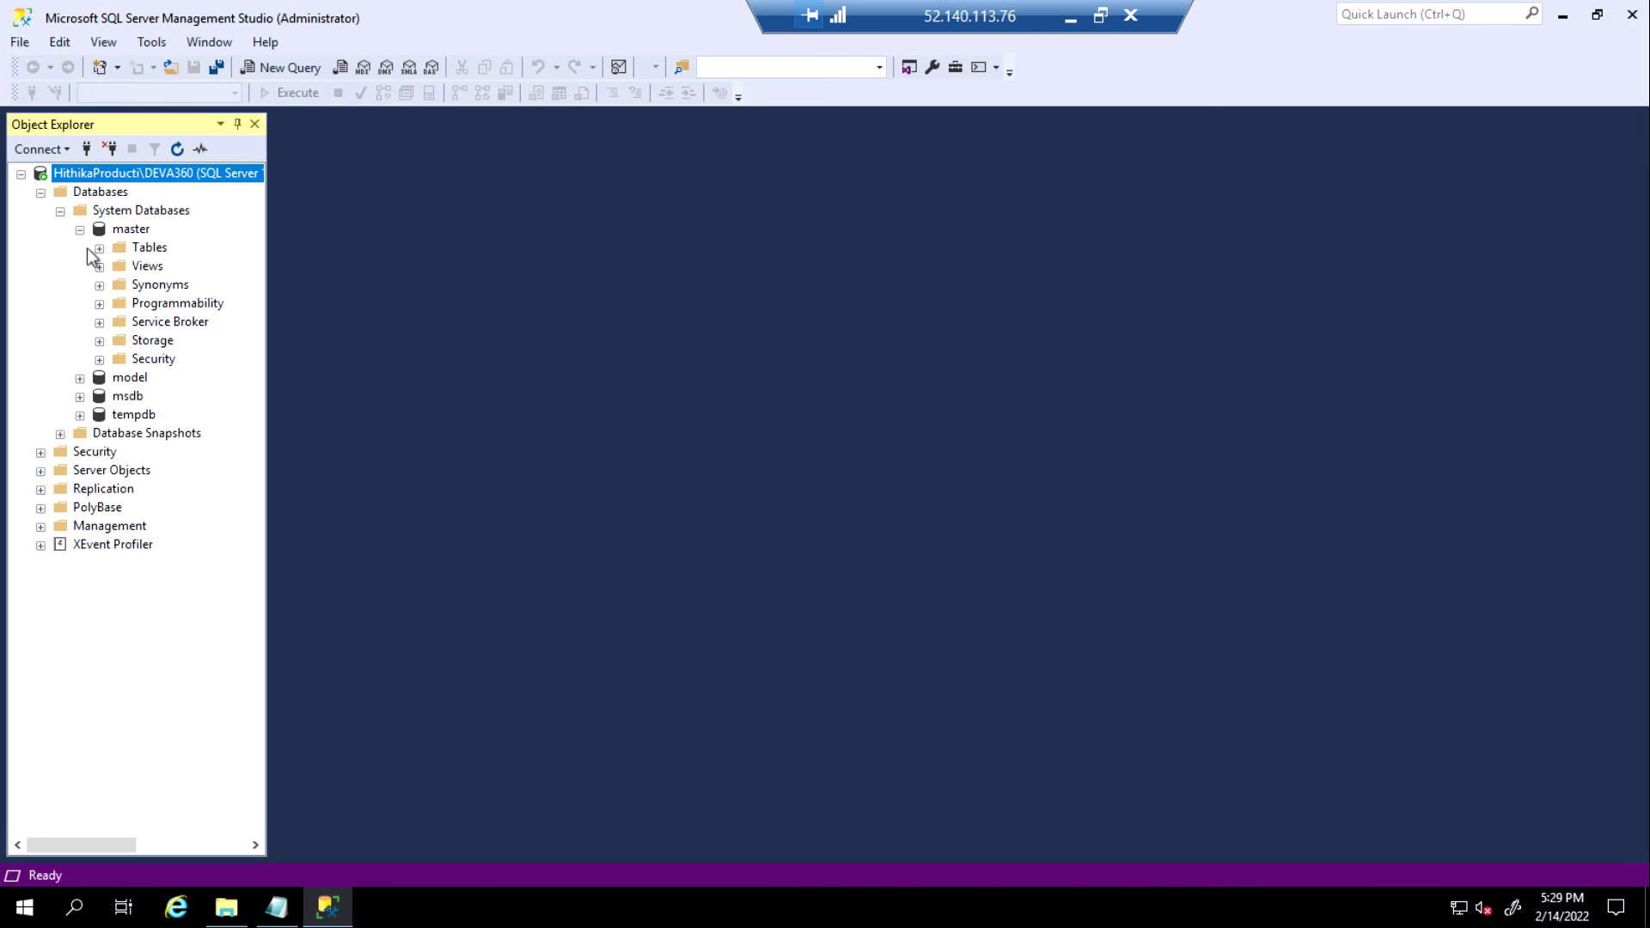
click(99, 248)
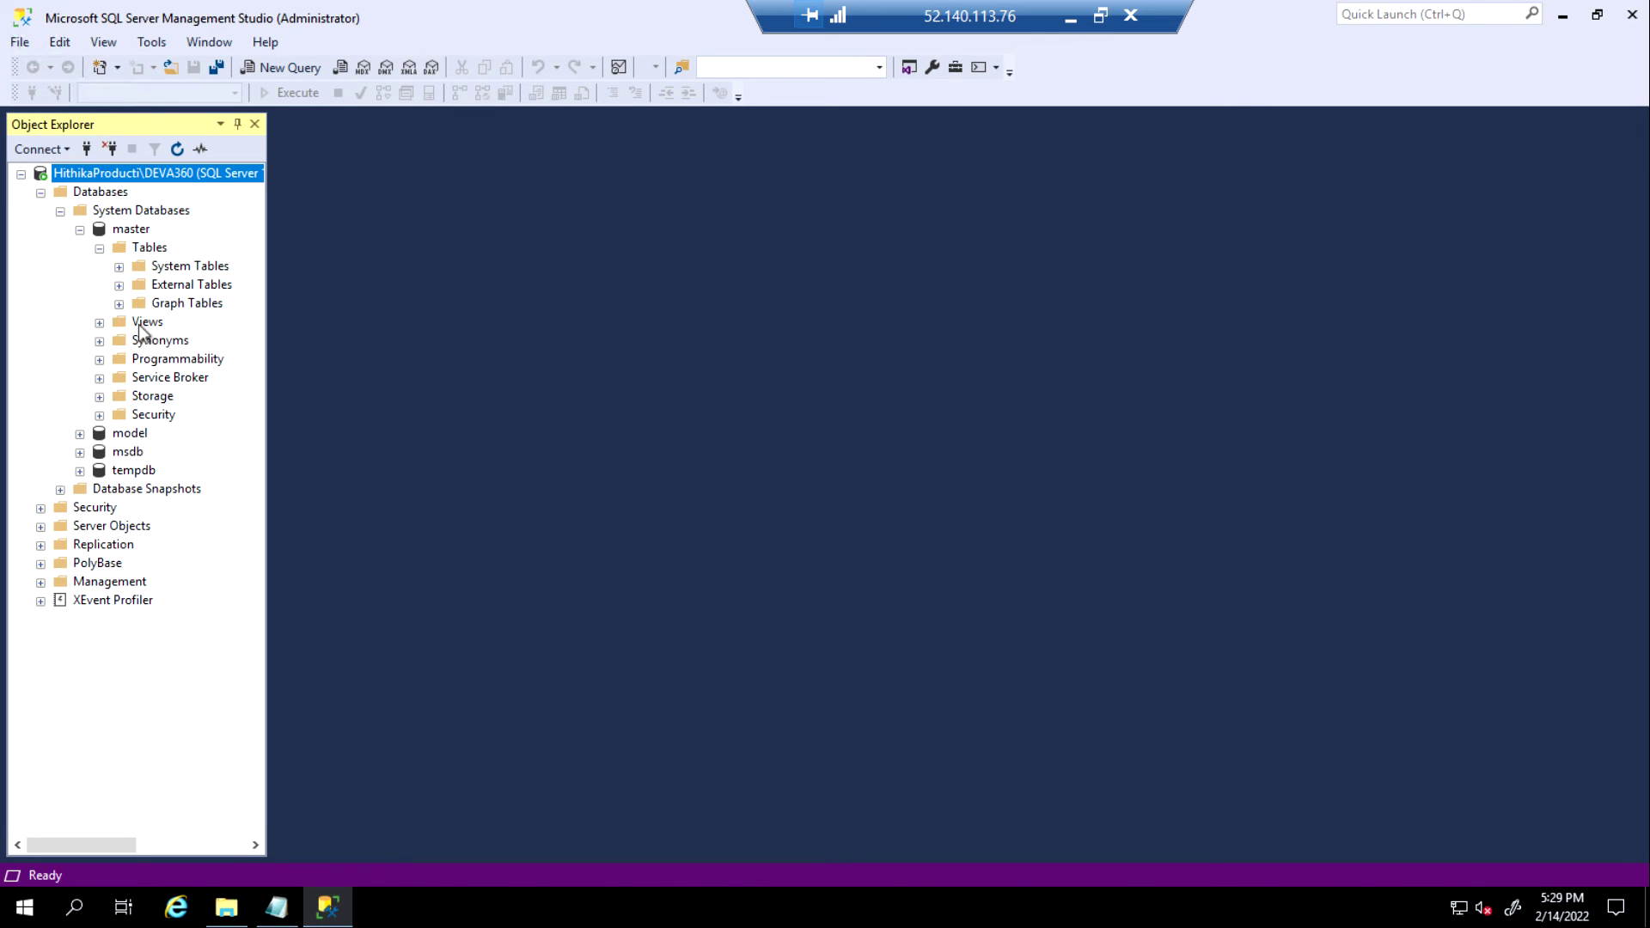
click(119, 268)
right_click(208, 281)
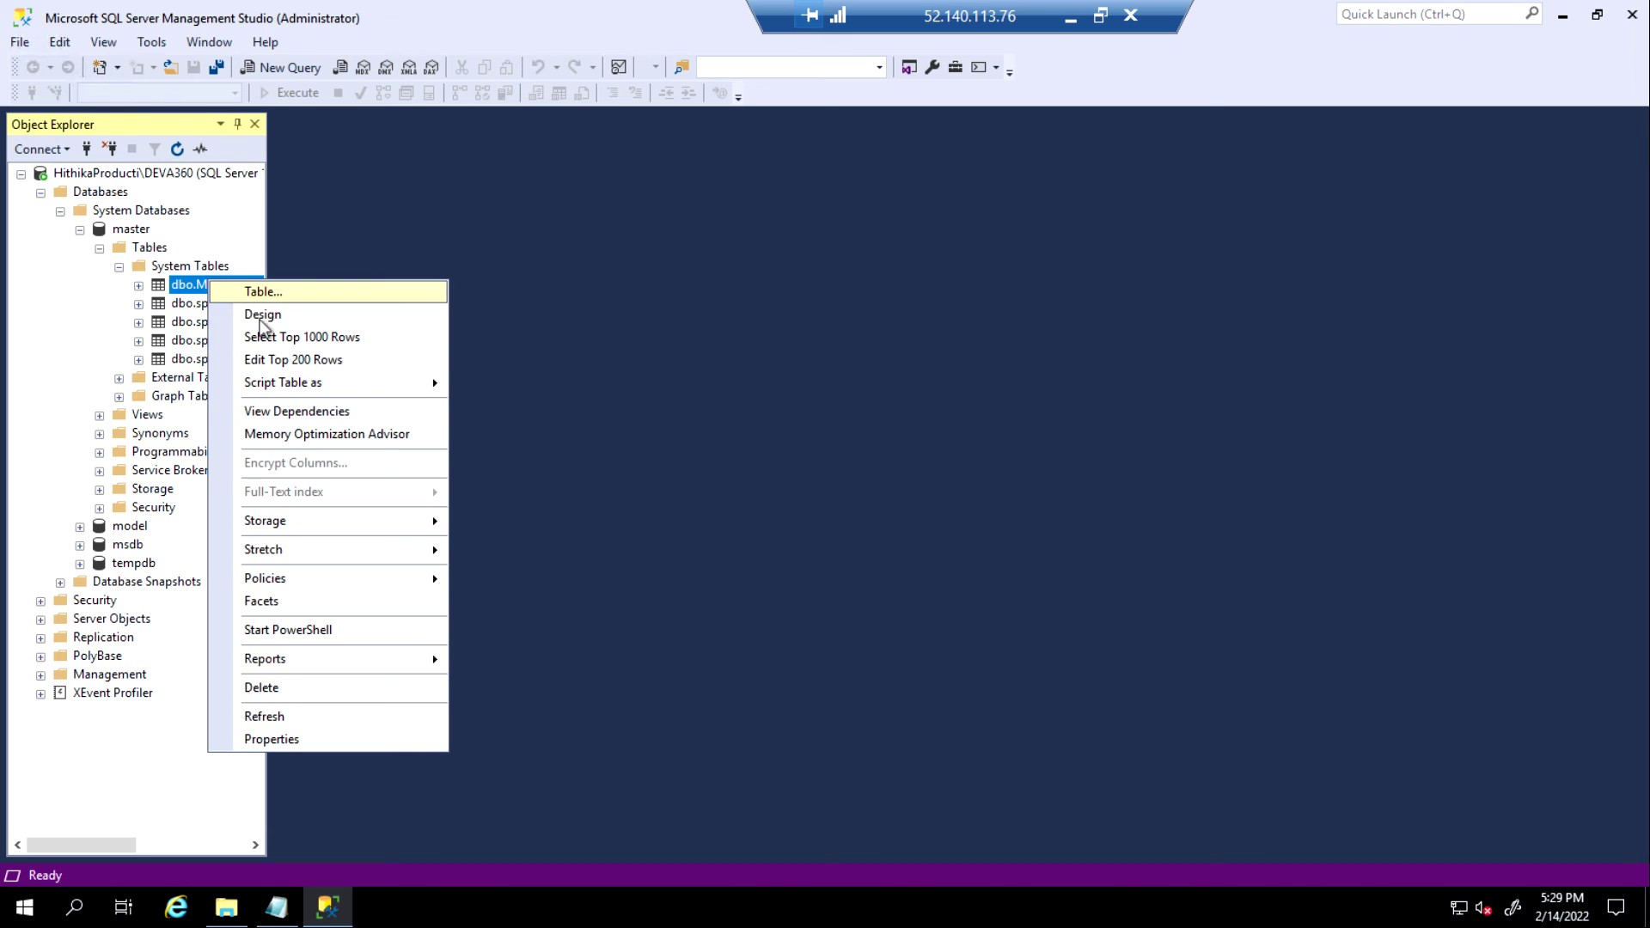
click(345, 338)
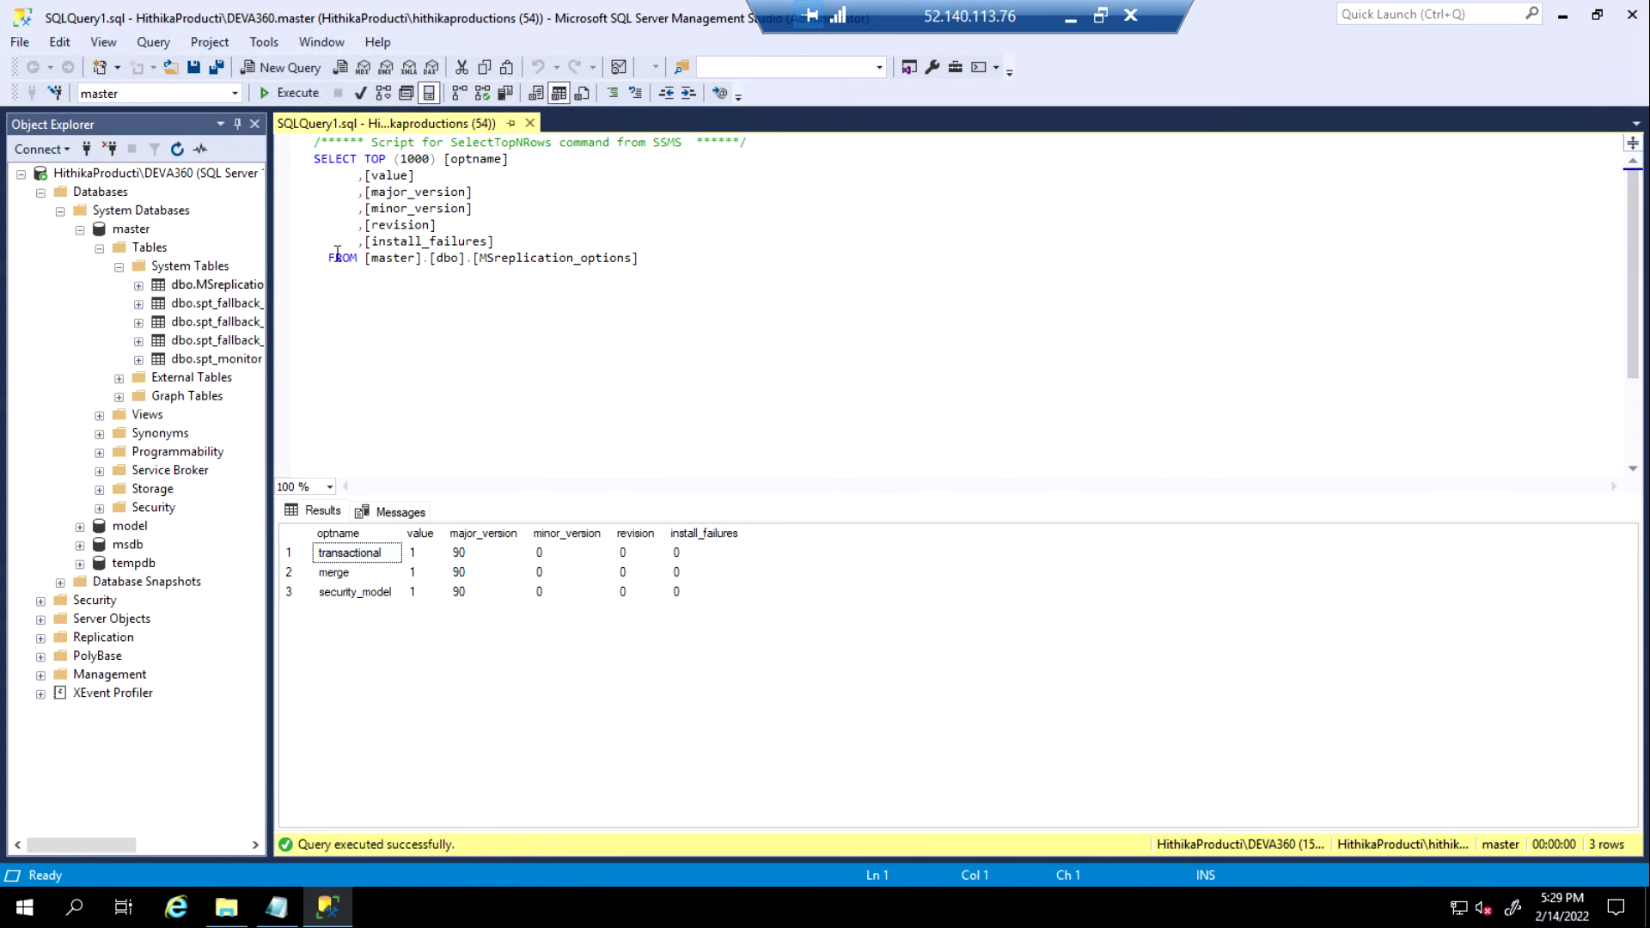
Disconnect from the server and try to reconnect to DEVA360 using SQL Server Authentication with the login name and password.
click(109, 149)
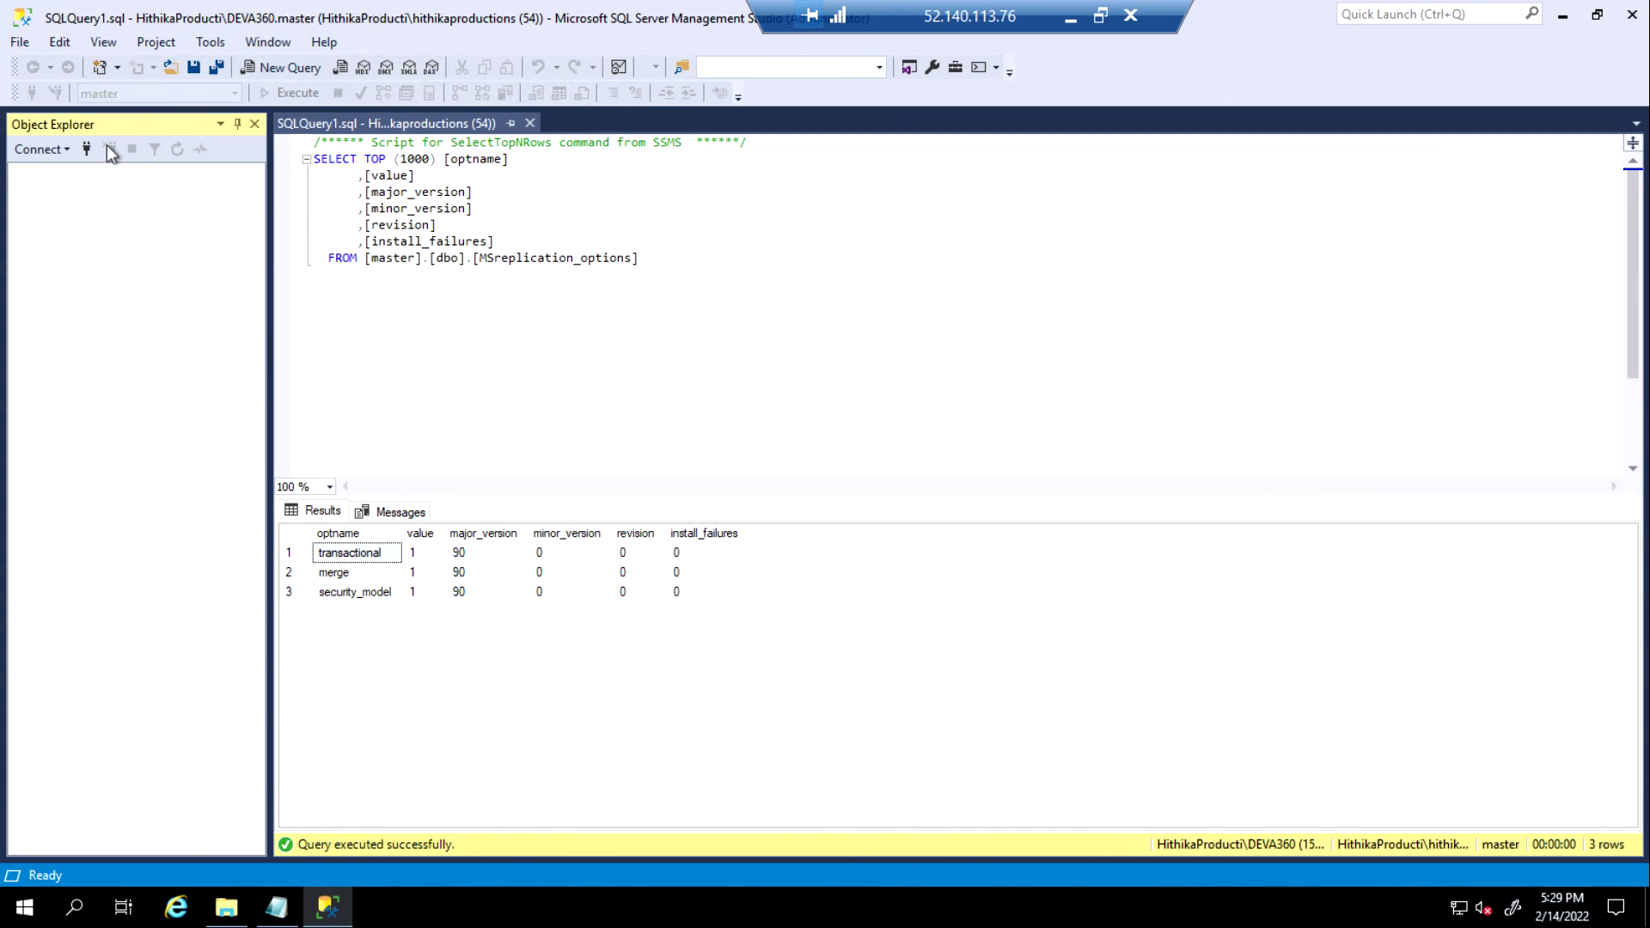
click(87, 146)
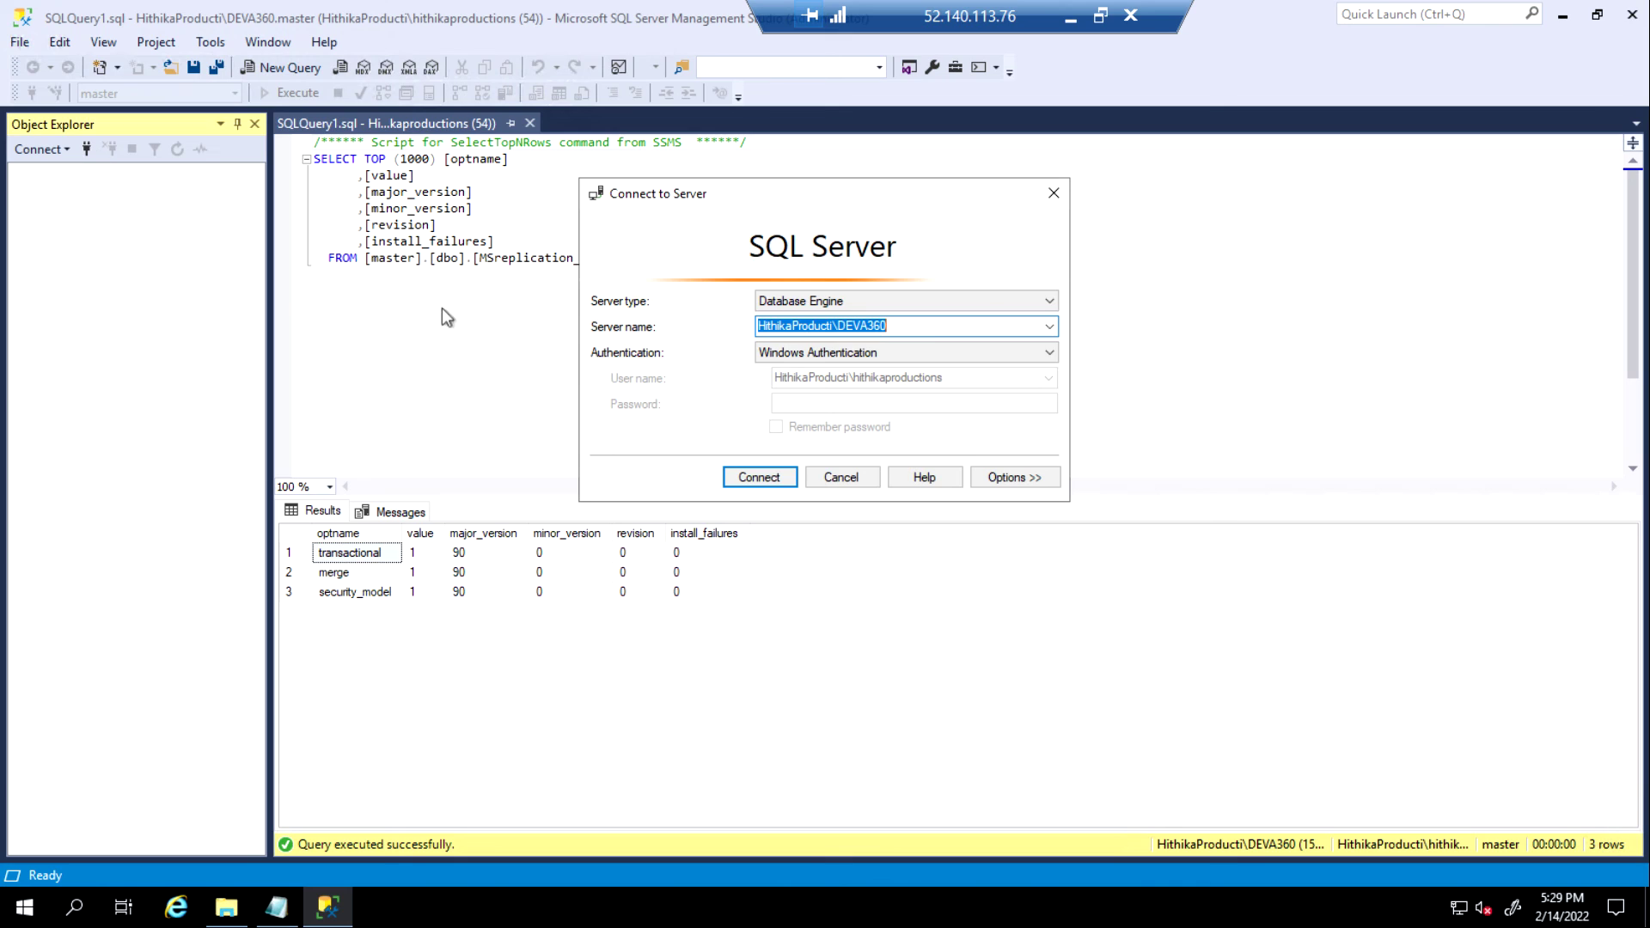
click(870, 354)
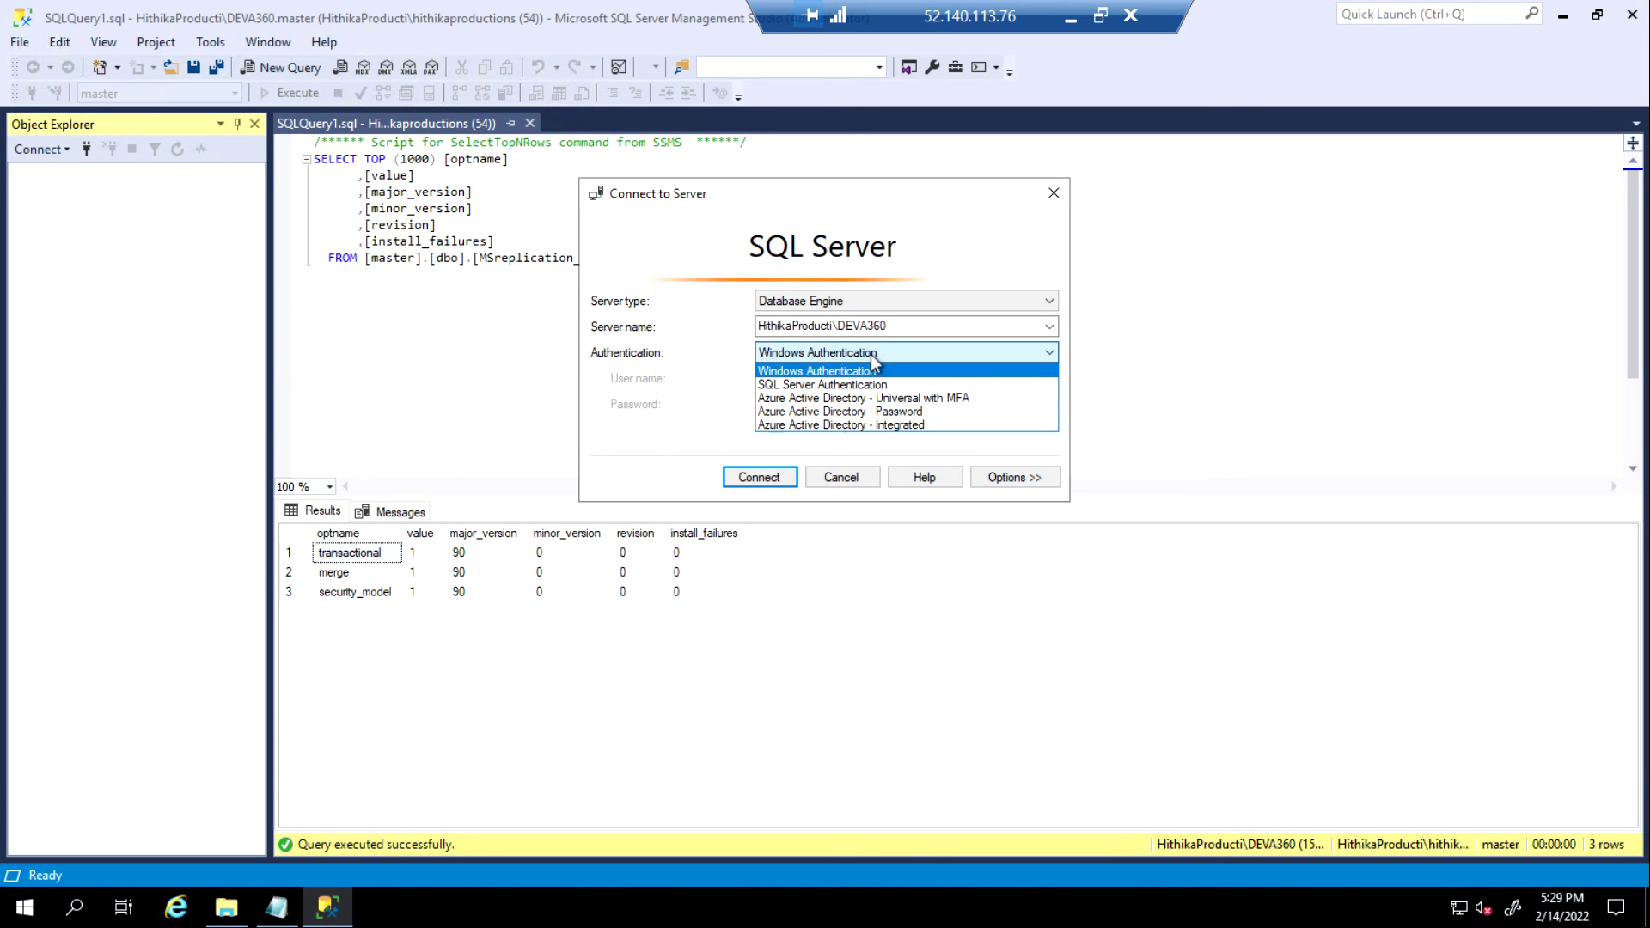
click(821, 385)
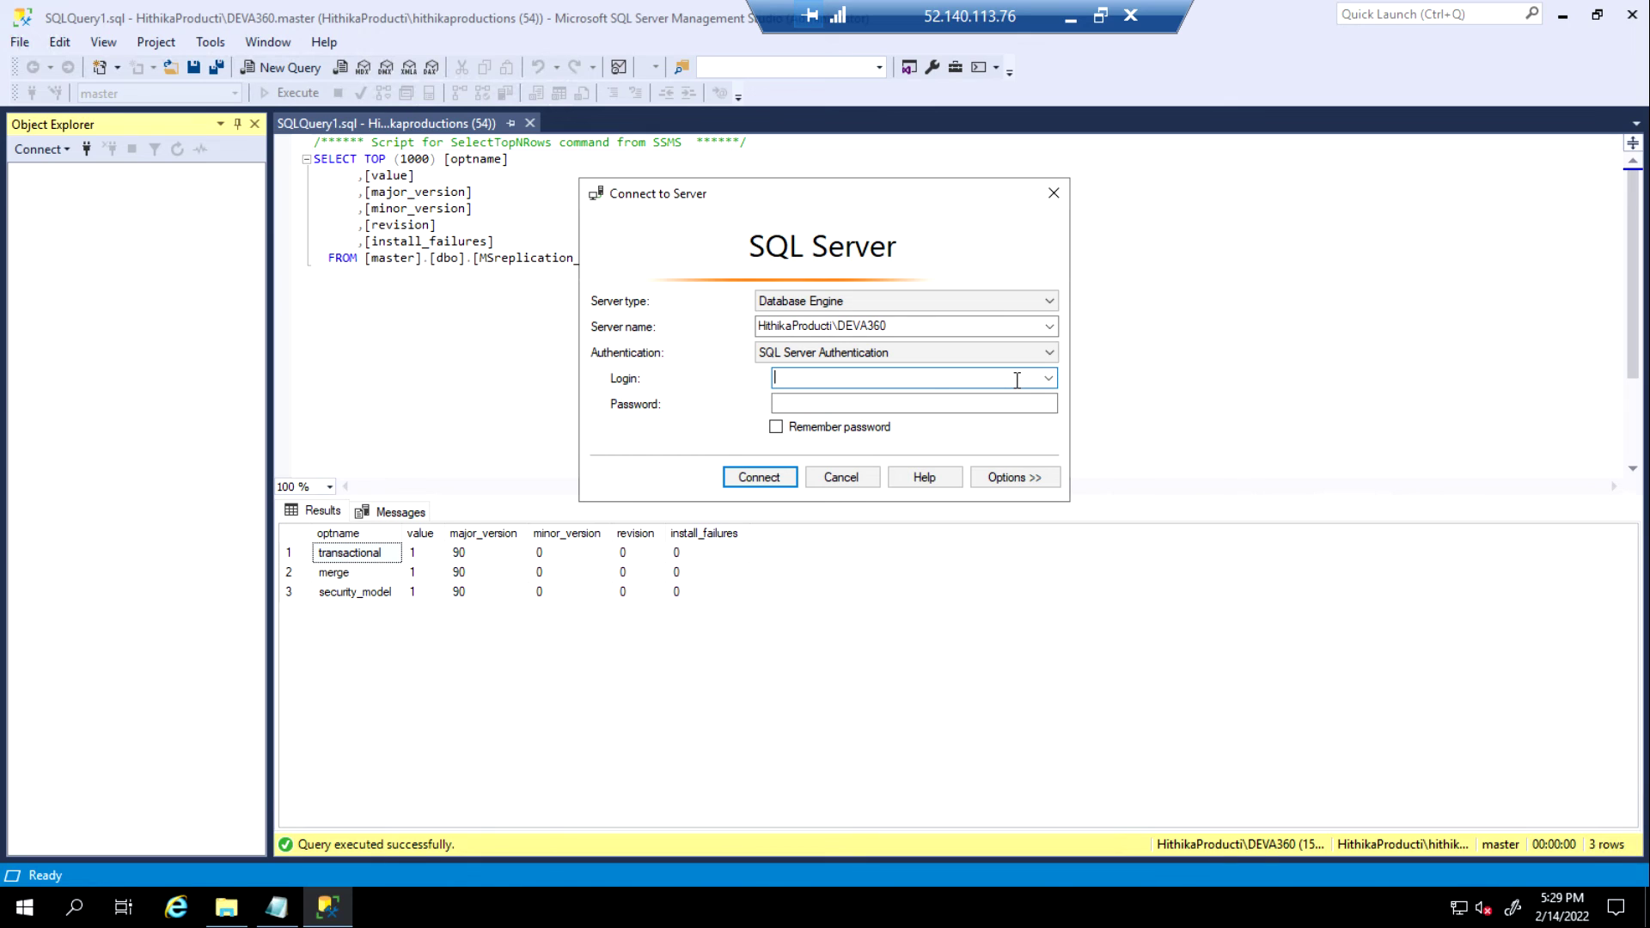
text(hithikaproductions)
key(Tab)
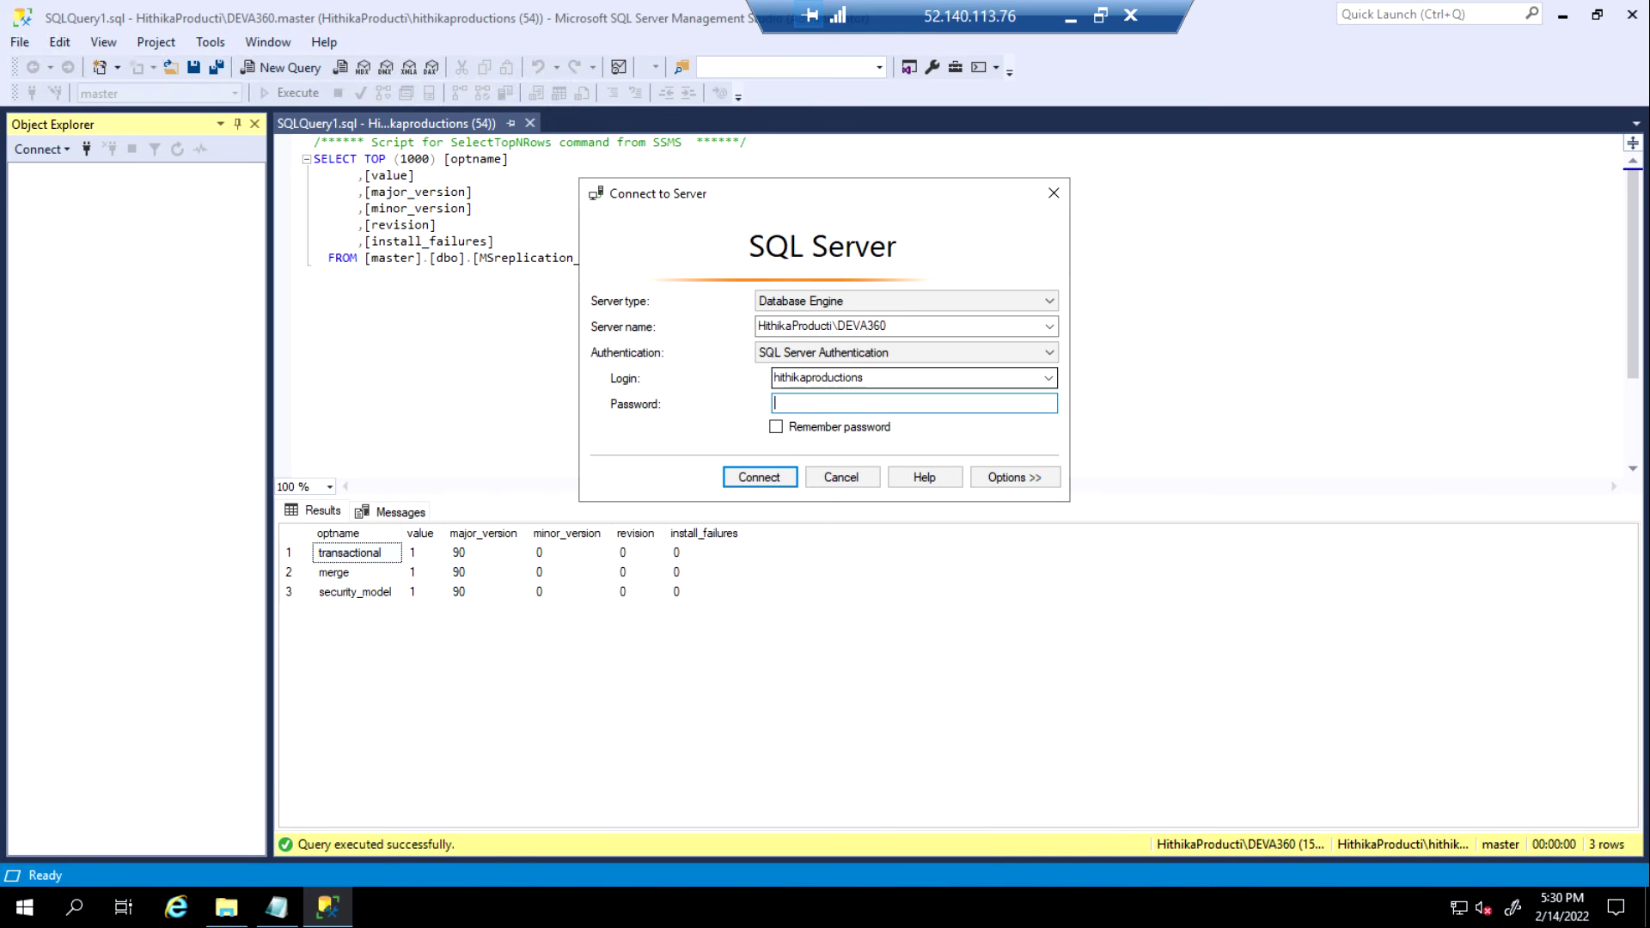
text(****************)
click(780, 477)
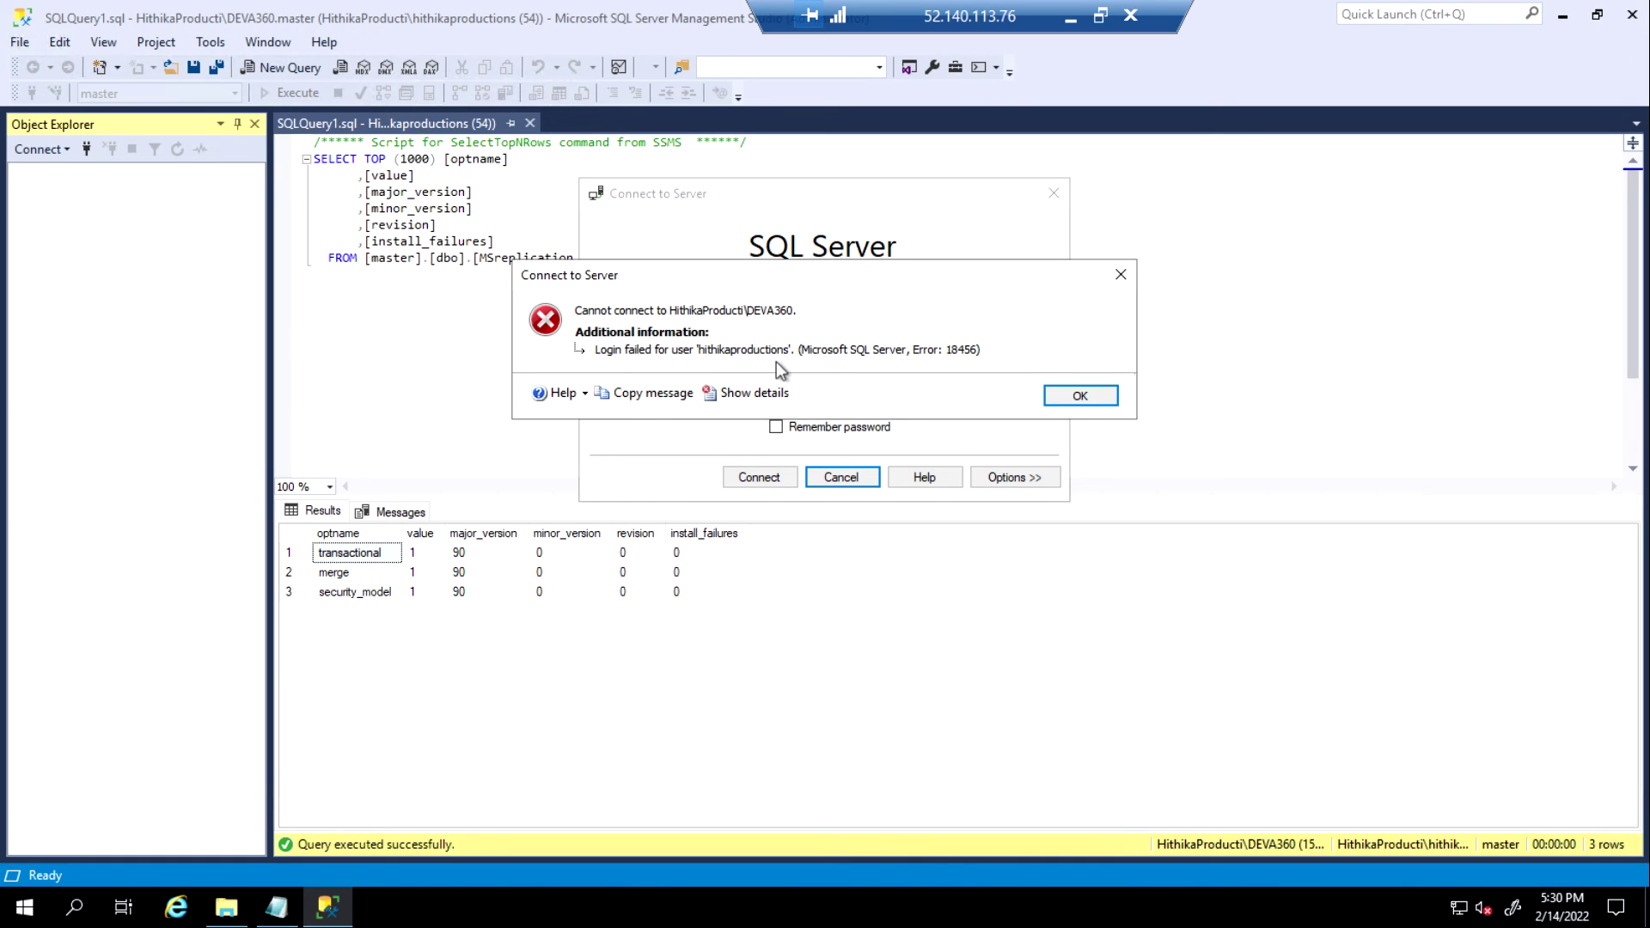
Examine the detailed information of the connection error, including the server name, and dismiss the error.
click(741, 393)
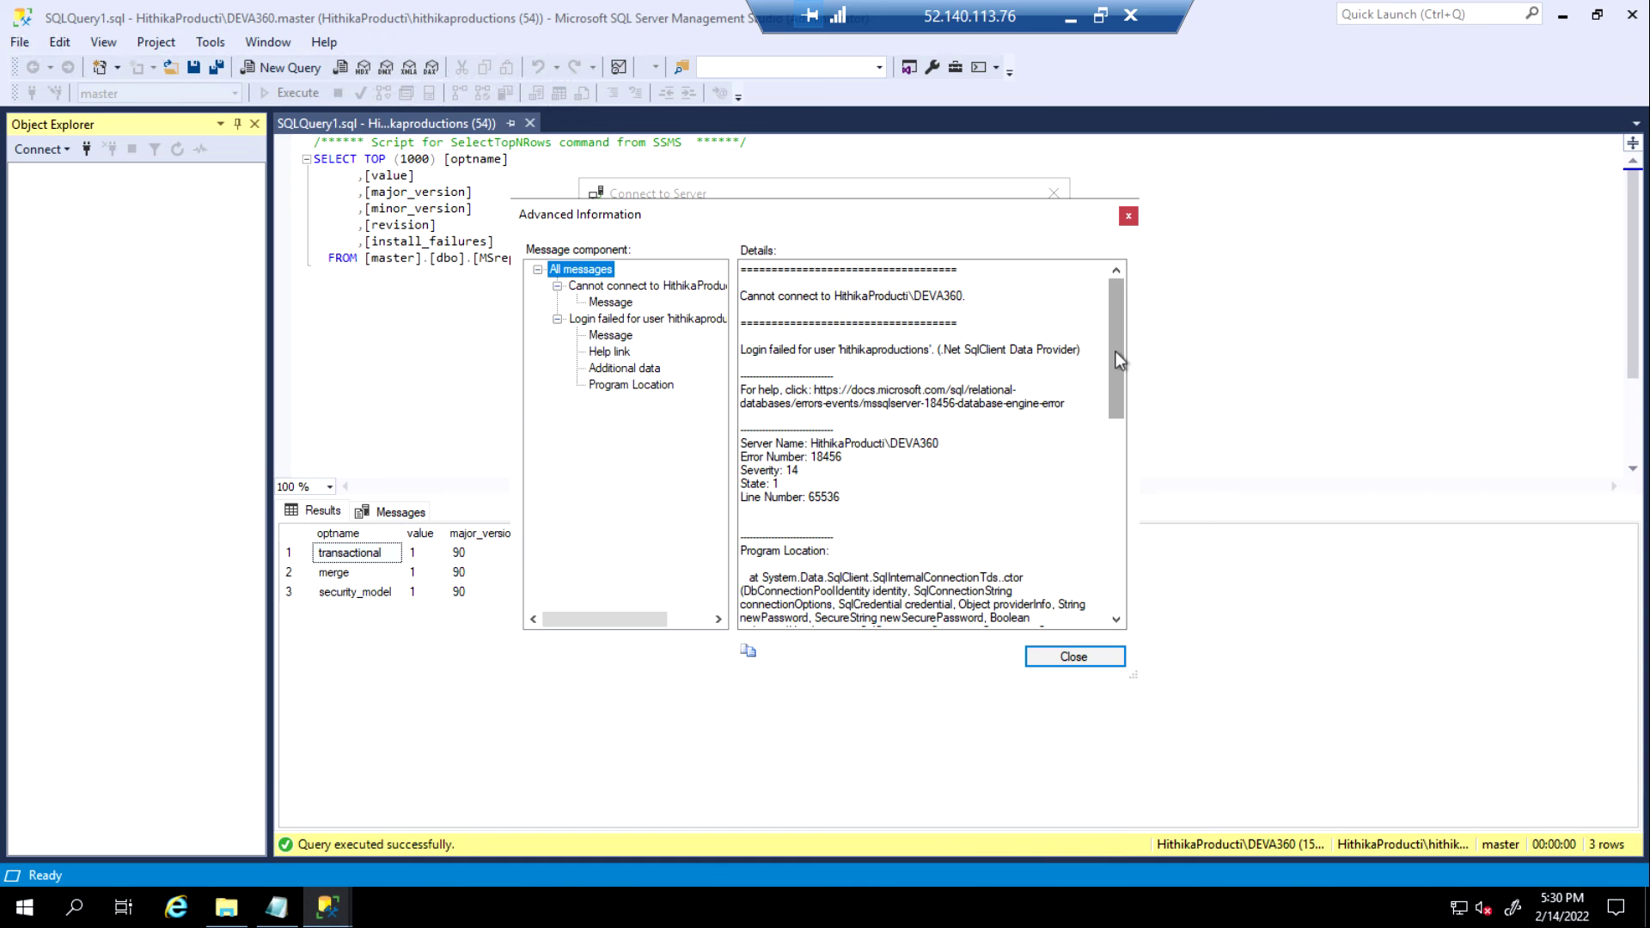
mouse_move(1115, 351)
mouse_down()
mouse_move(1119, 570)
mouse_move(1138, 326)
mouse_up()
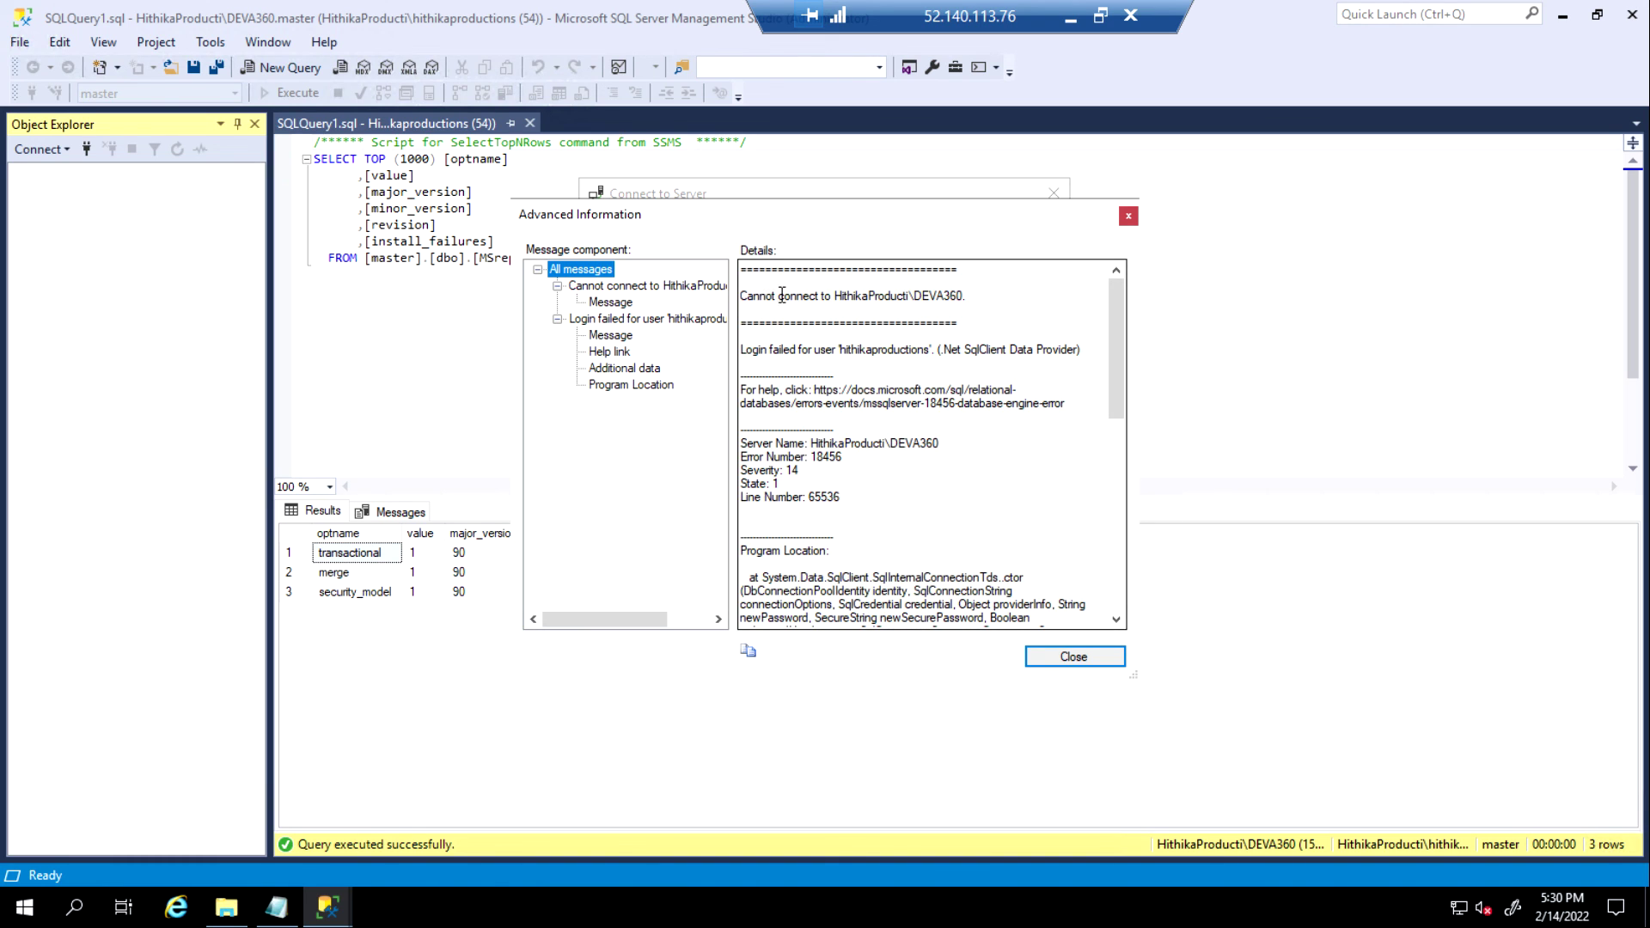
drag(829, 295, 980, 301)
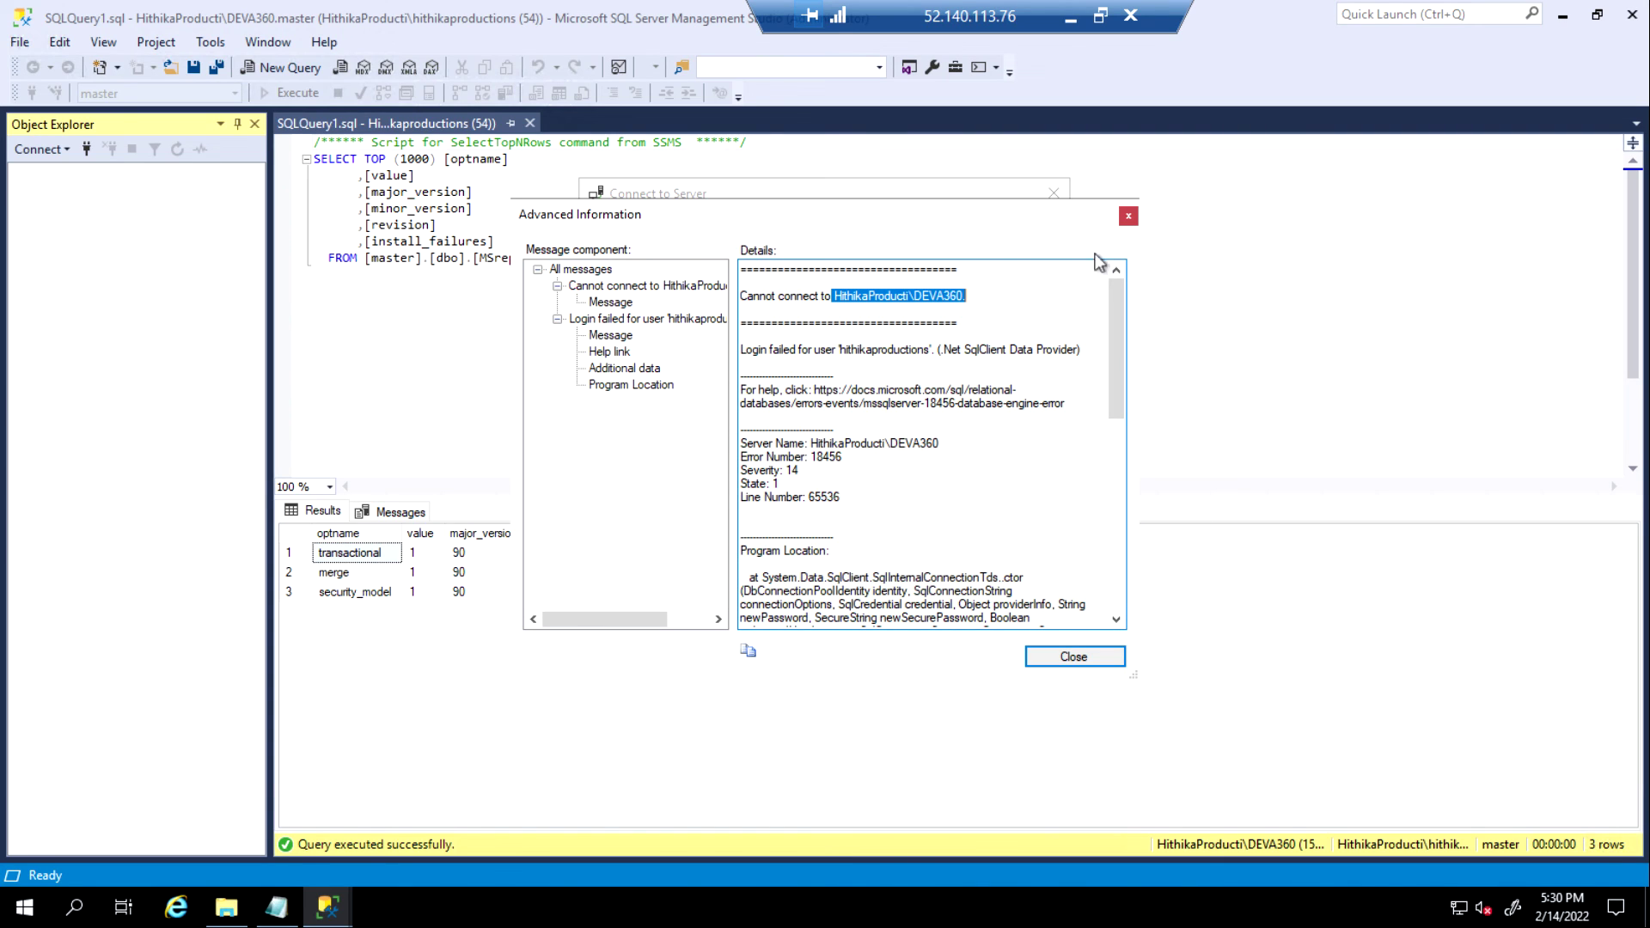
click(1128, 217)
click(1070, 397)
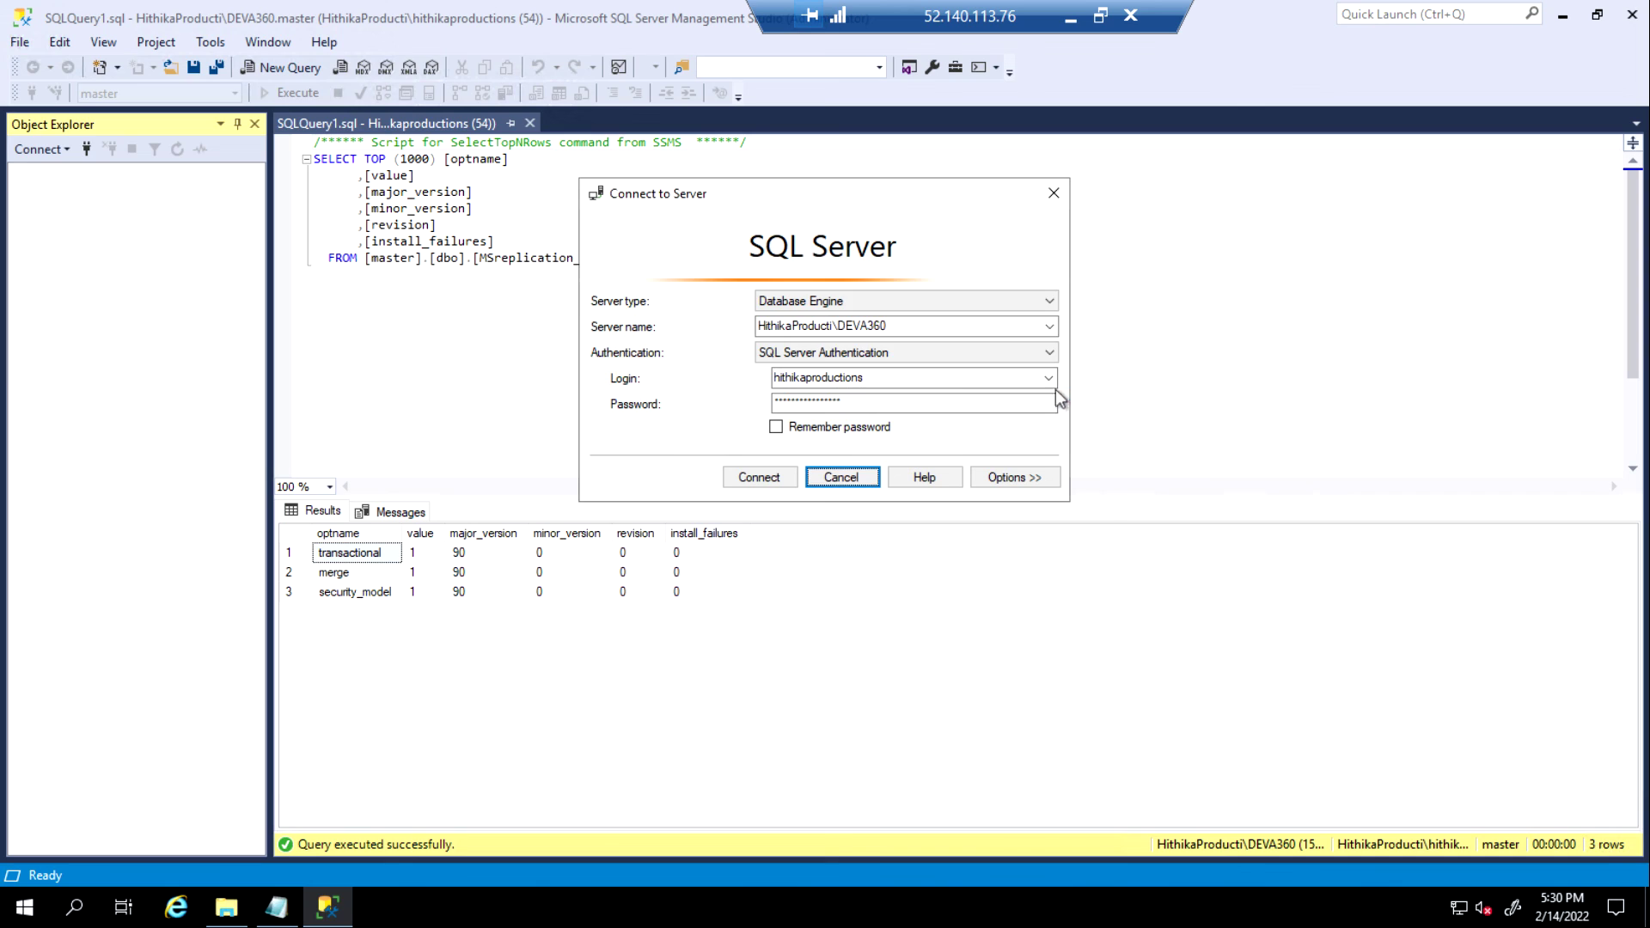
Switch the authentication back to Windows Authentication, reconnect to the DEVA360 instance and minimize the SSMS window.
click(941, 378)
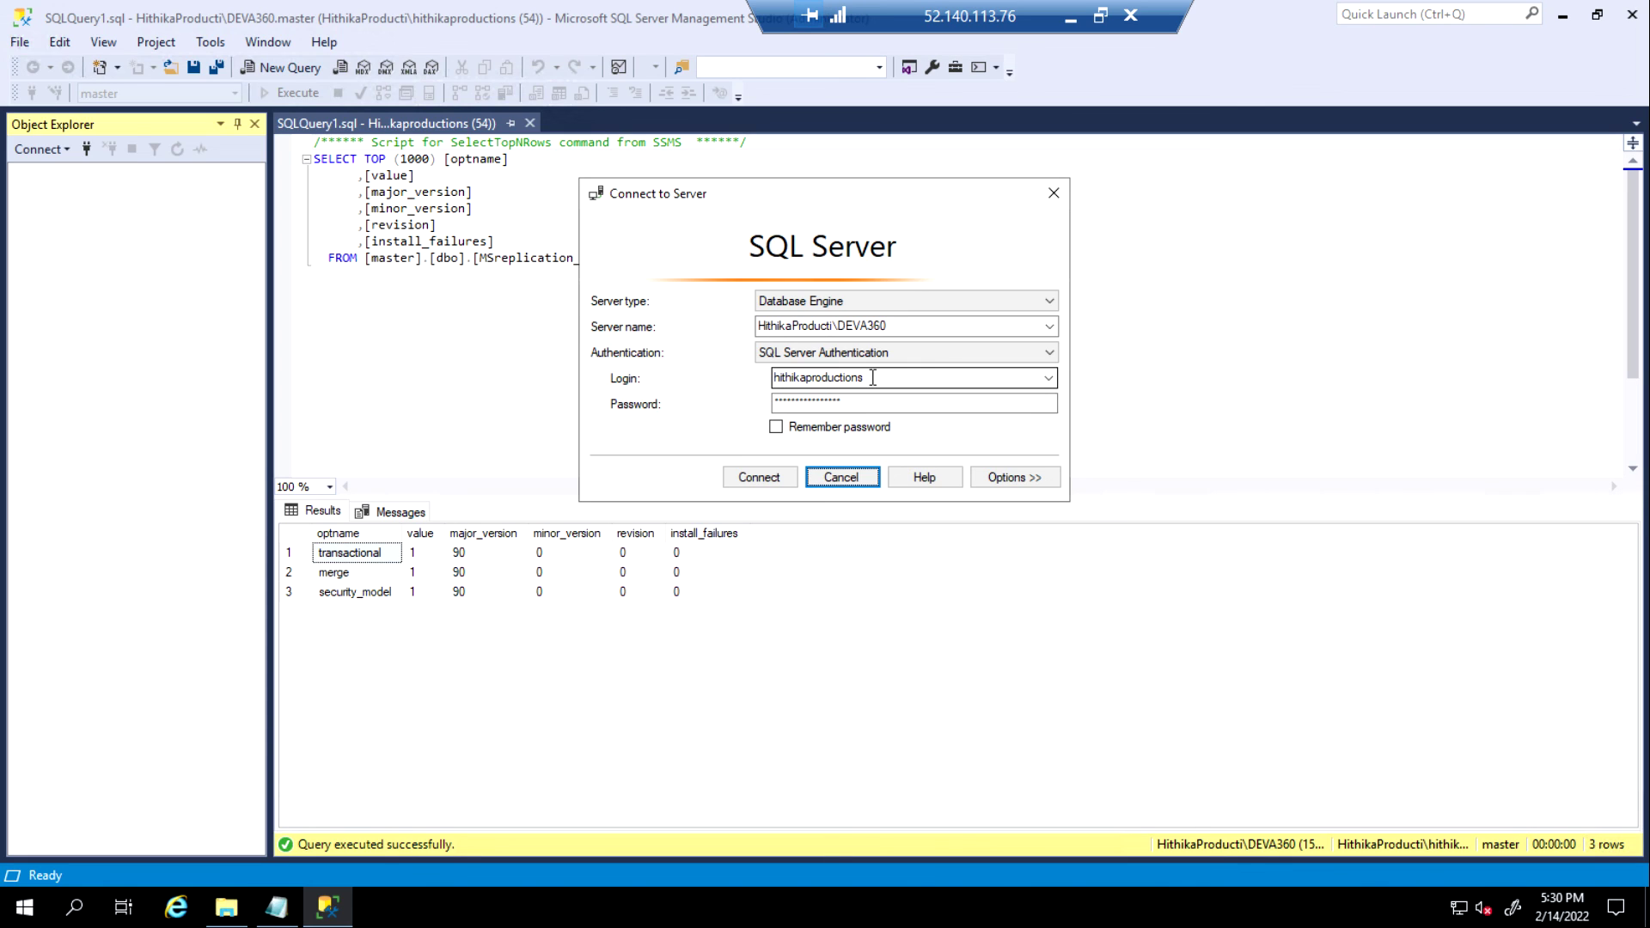
double_click(872, 377)
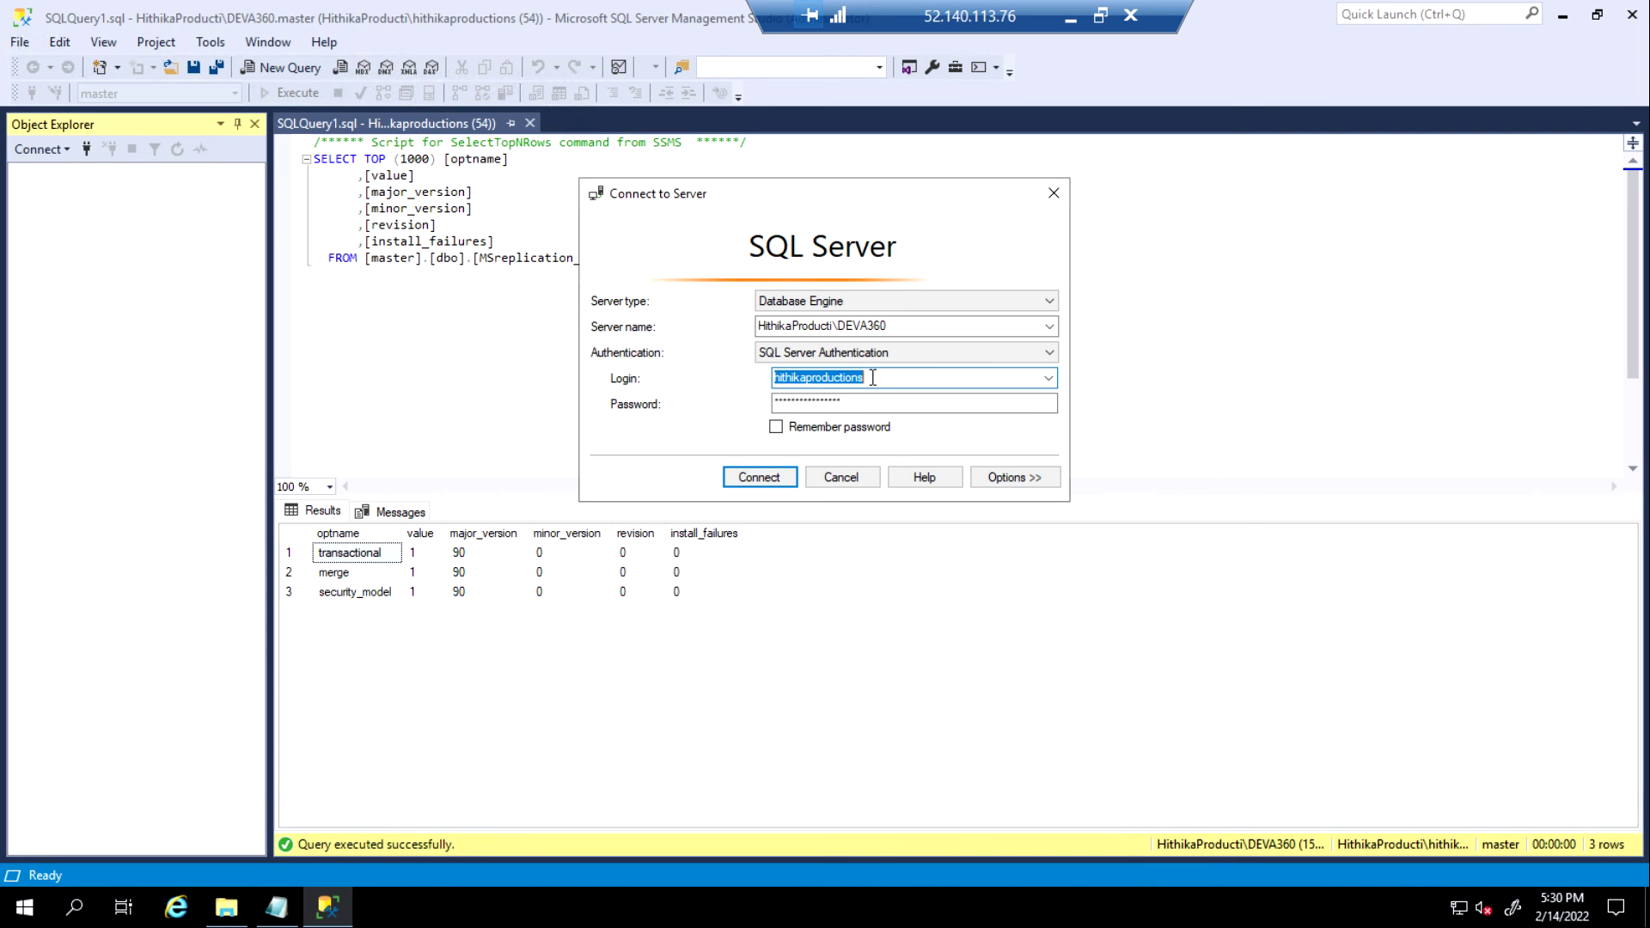
click(952, 349)
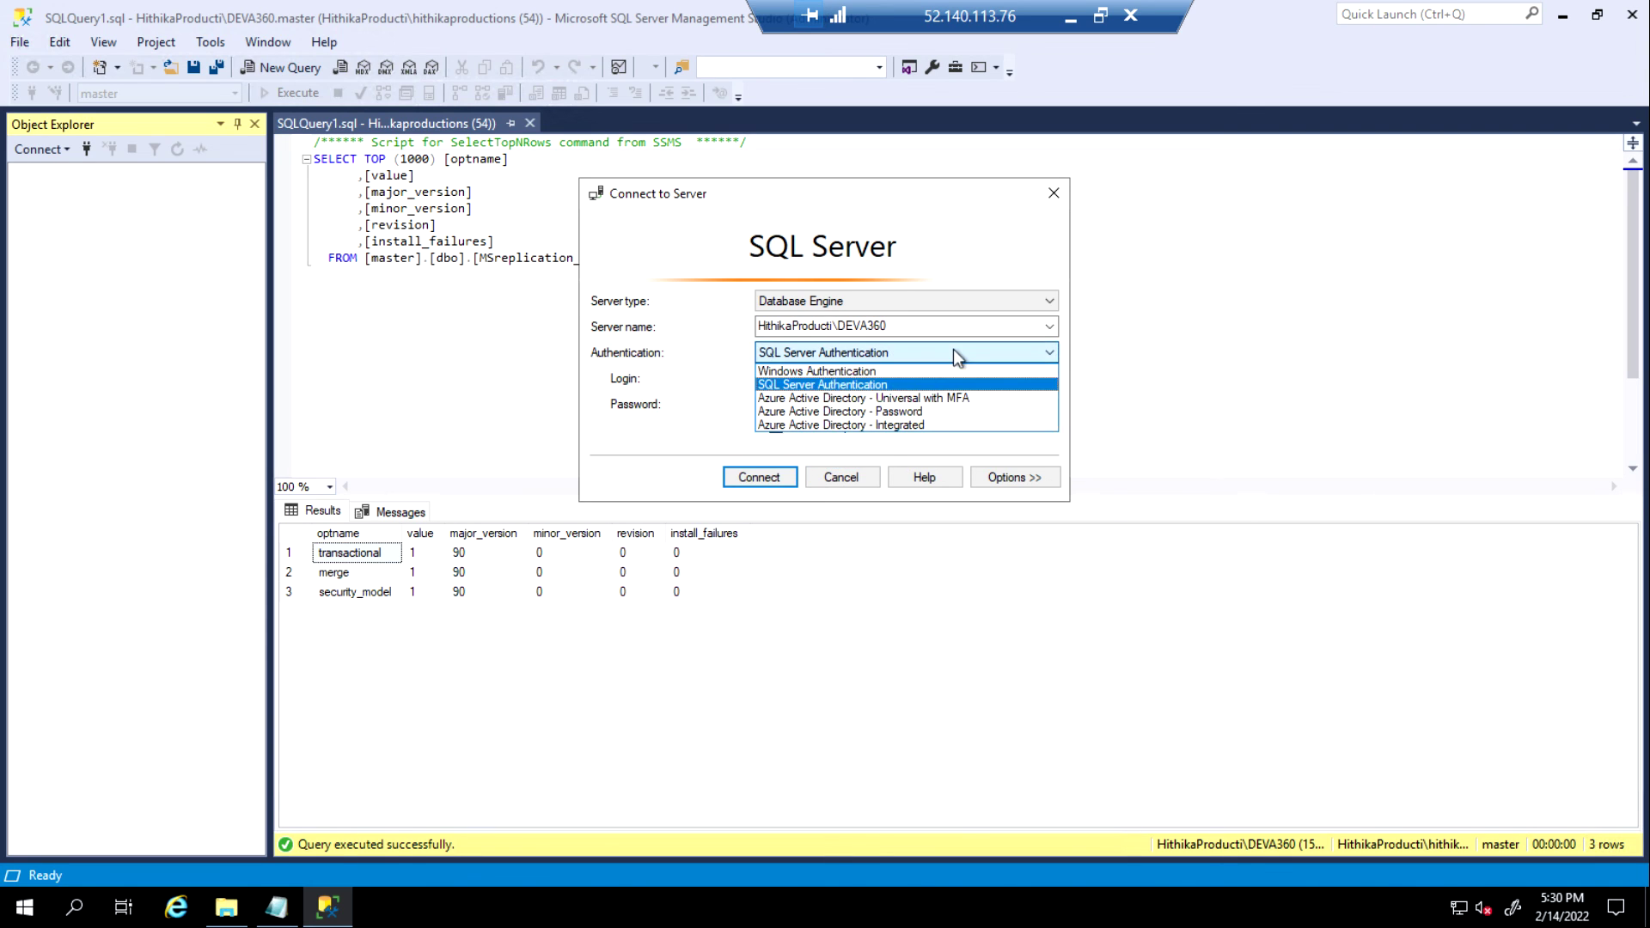
click(853, 371)
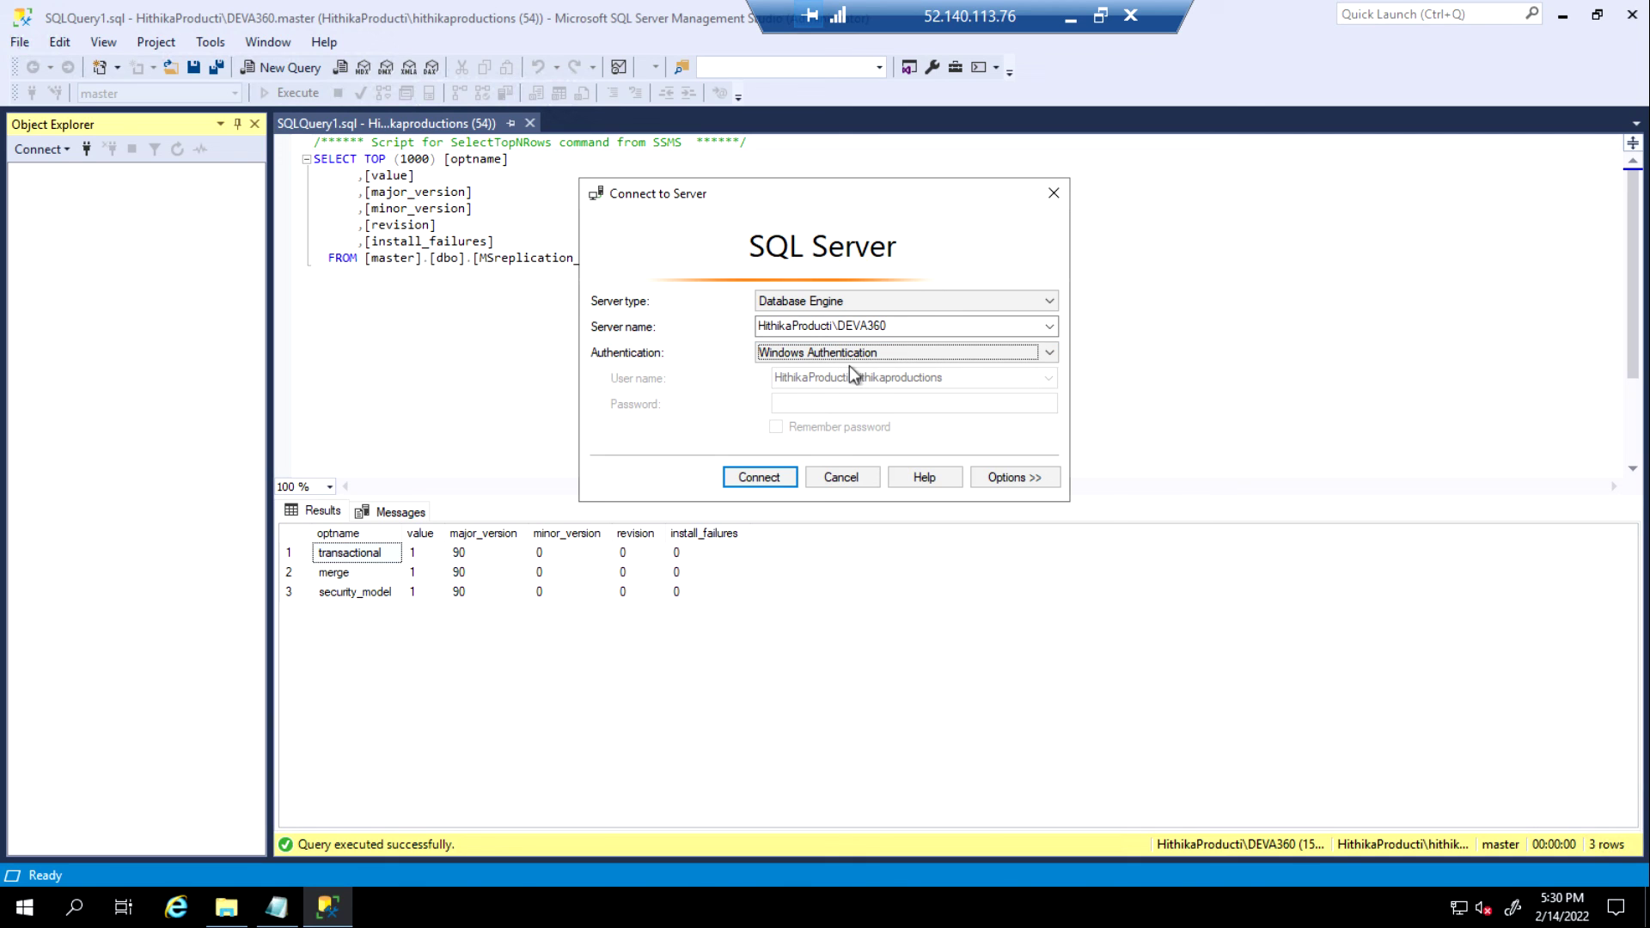
click(779, 478)
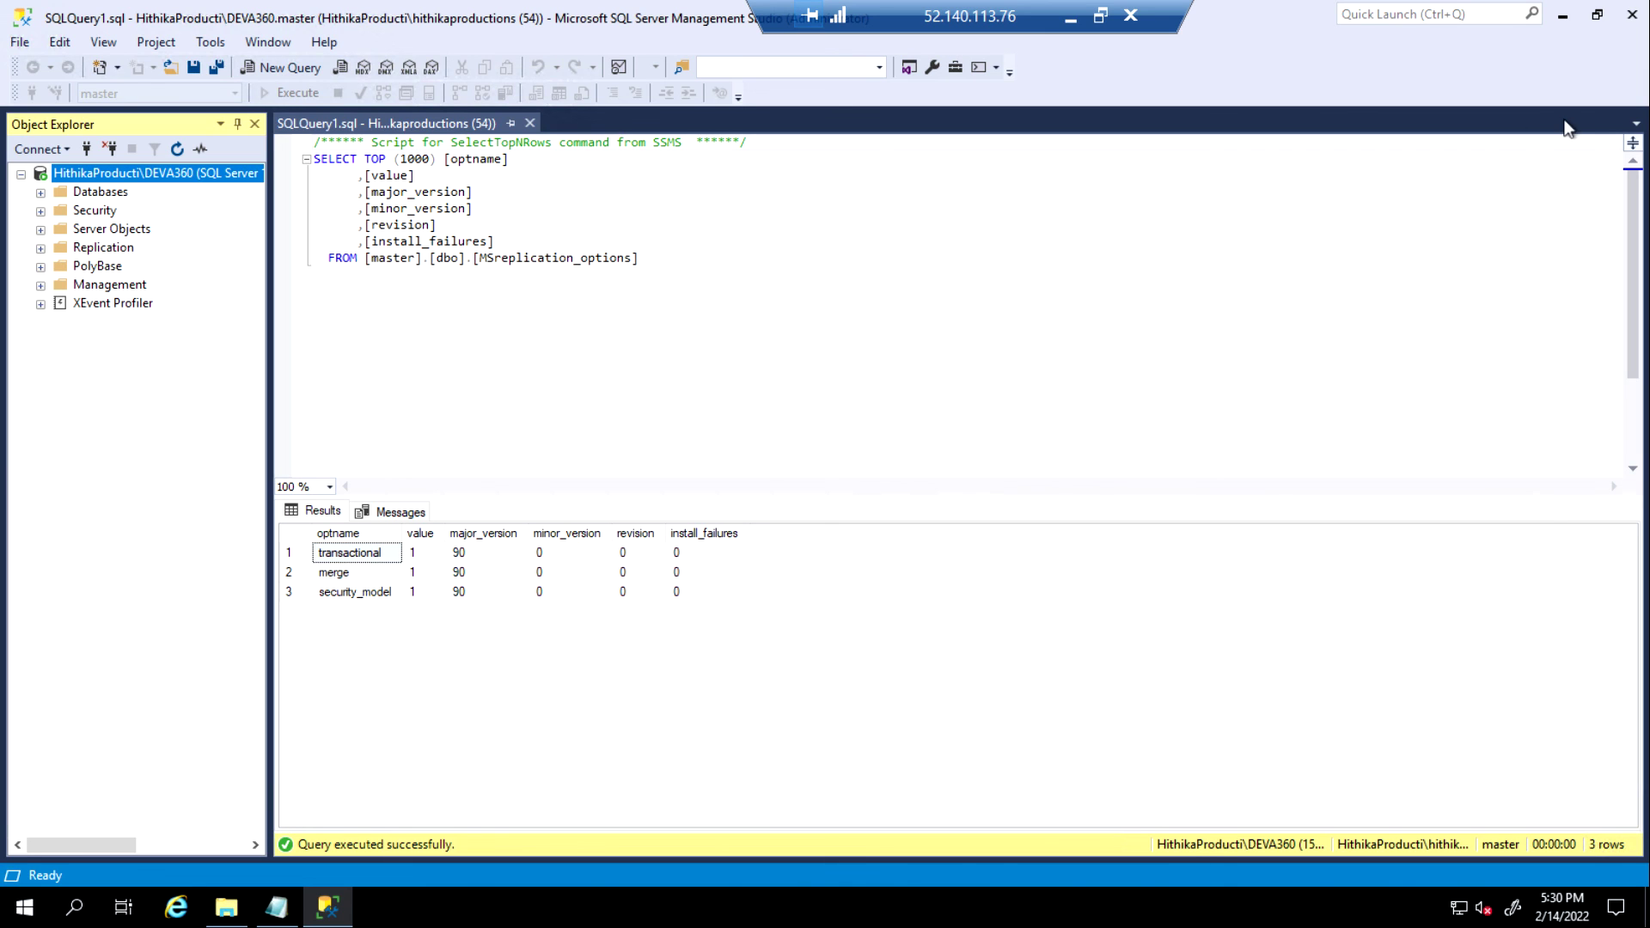
click(1563, 15)
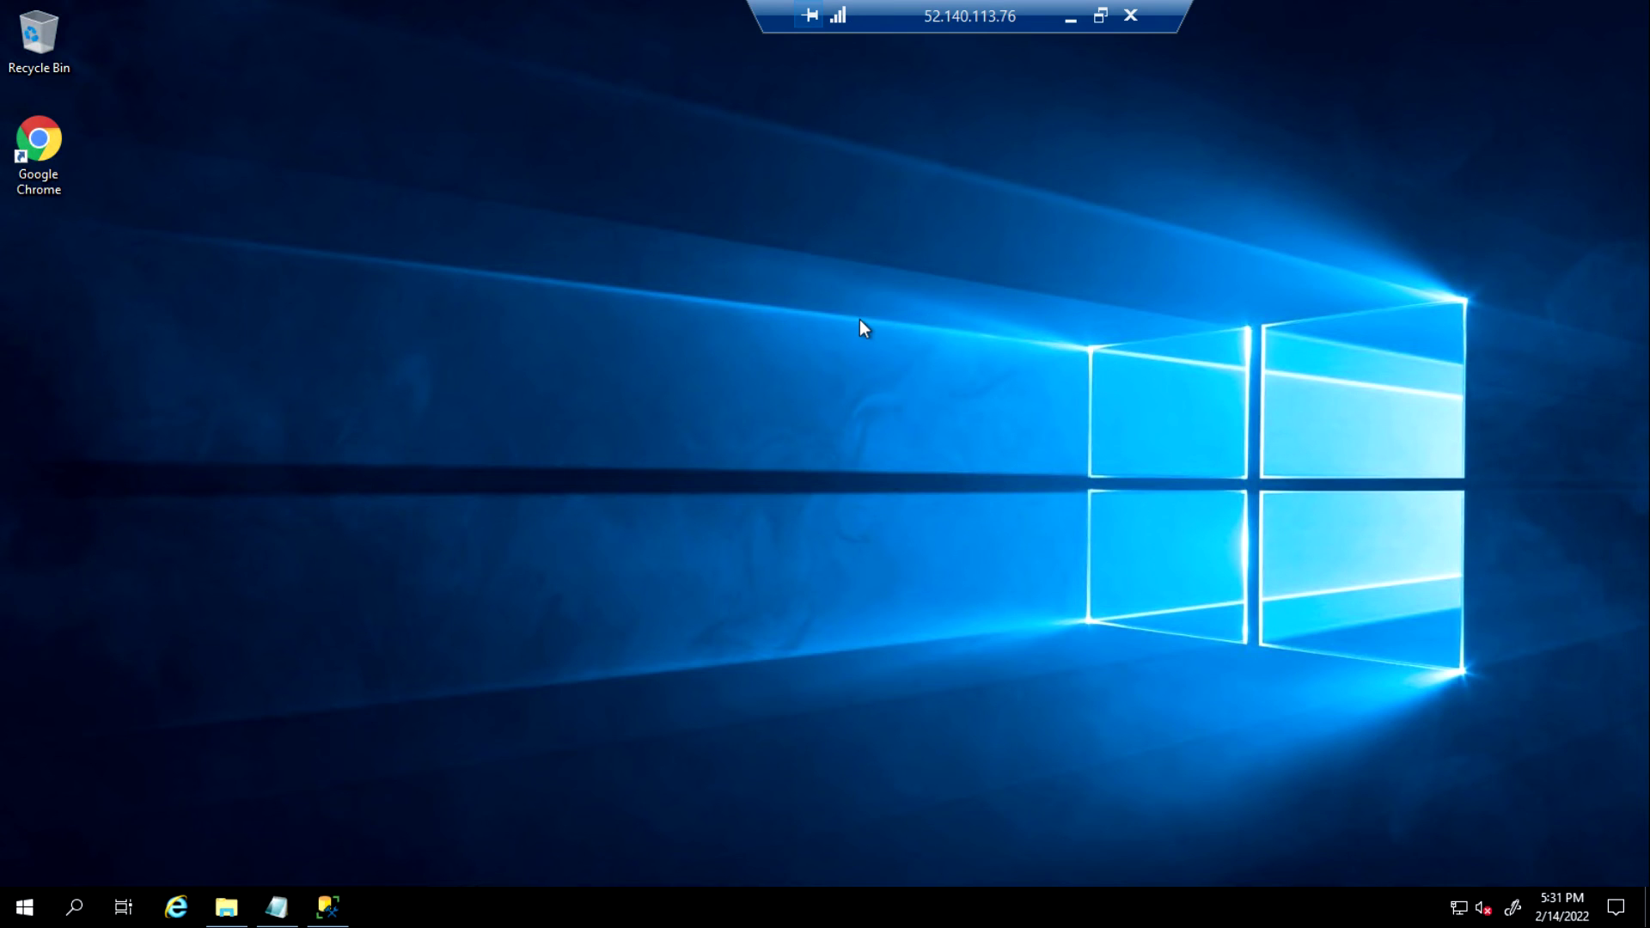